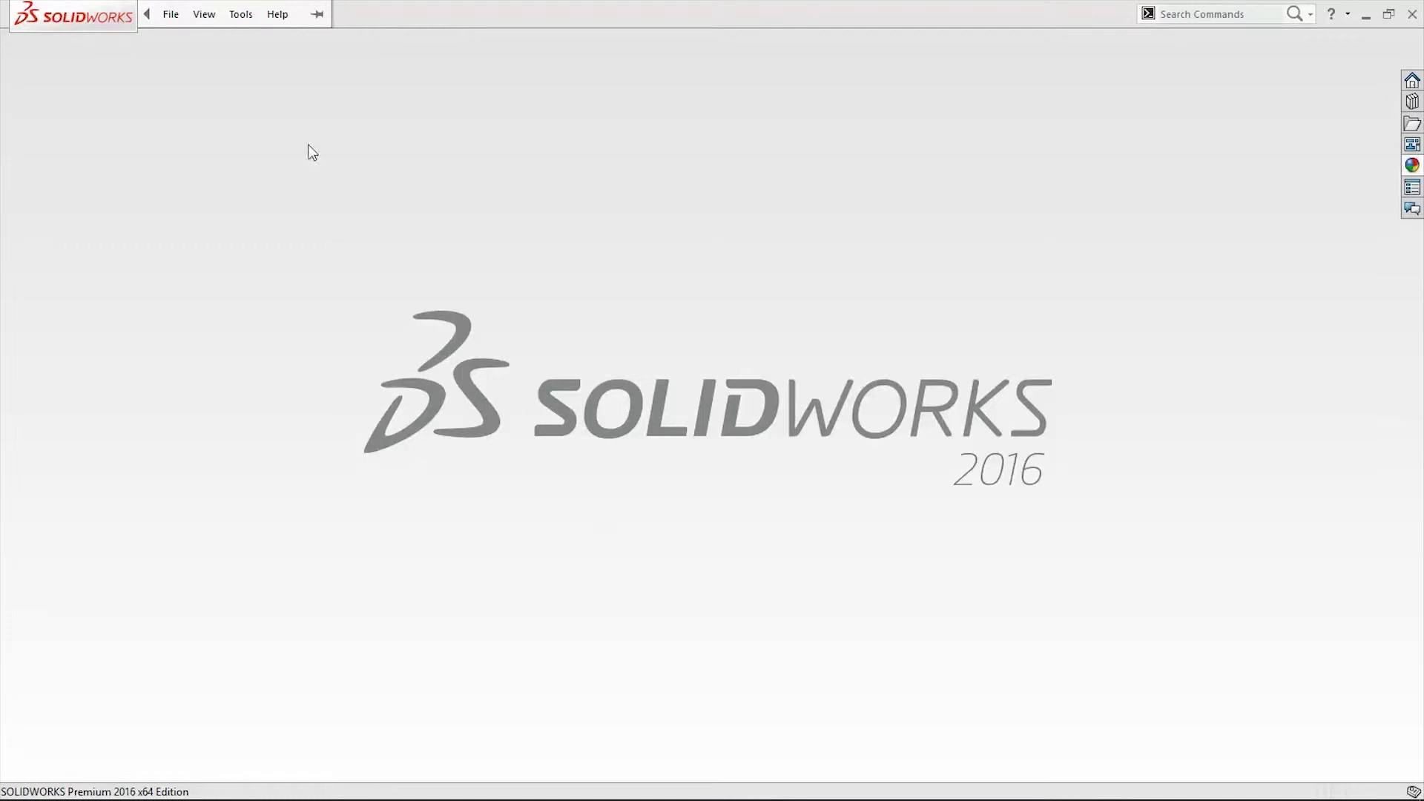
- Create a new Part document (Part7) from the New SOLIDWORKS Document dialog
{"action": "left_click", "coordinate": [171, 16]}
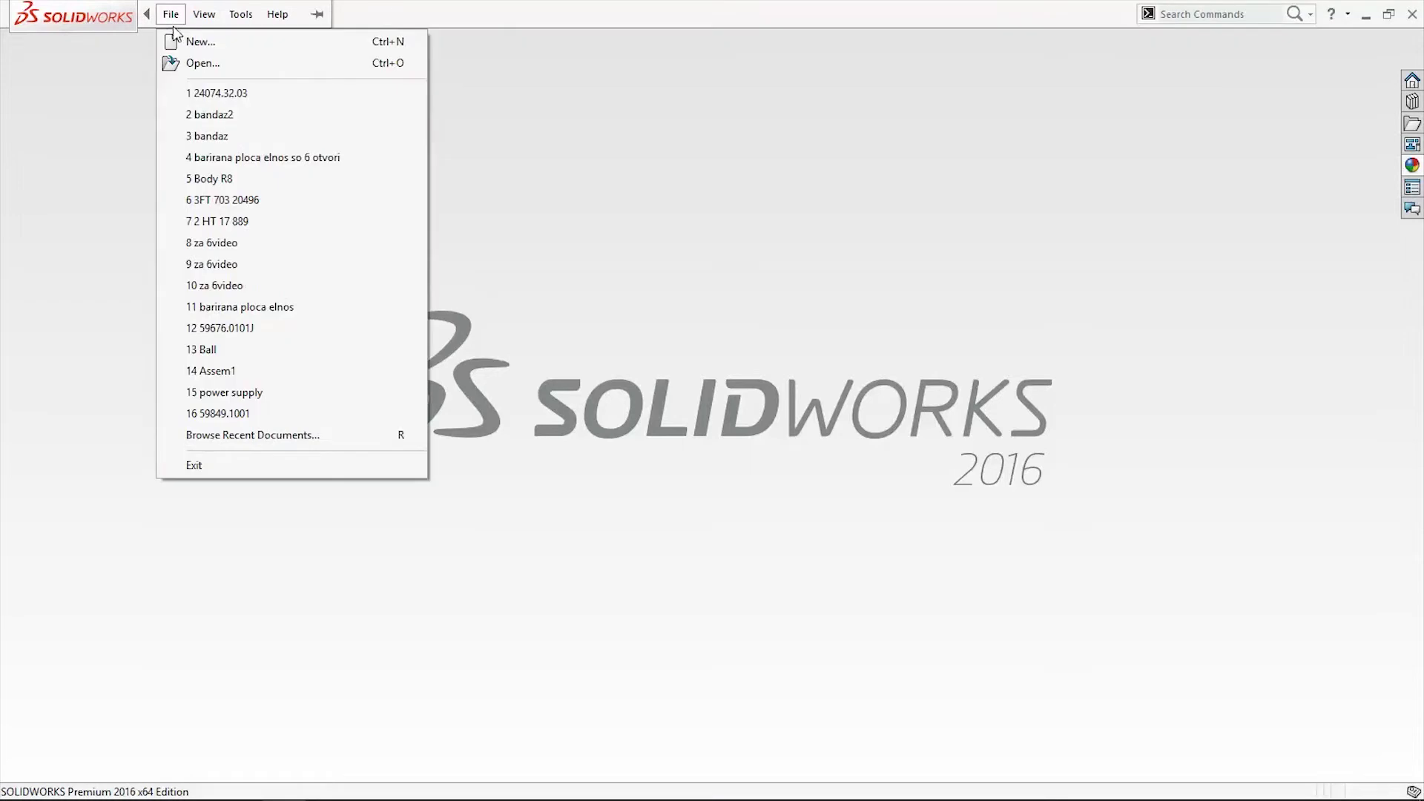
{"action": "left_click", "coordinate": [181, 43]}
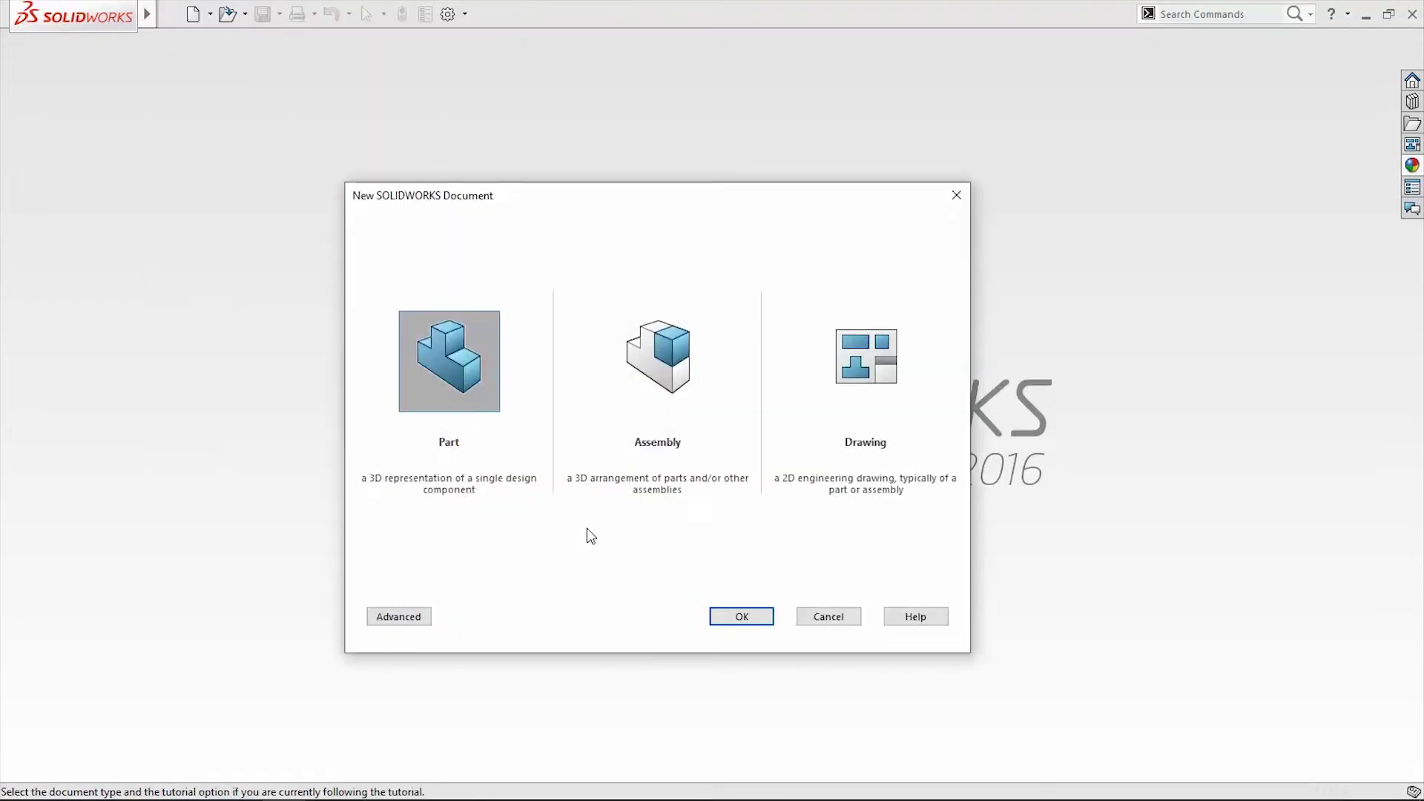
{"action": "left_click", "coordinate": [753, 616]}
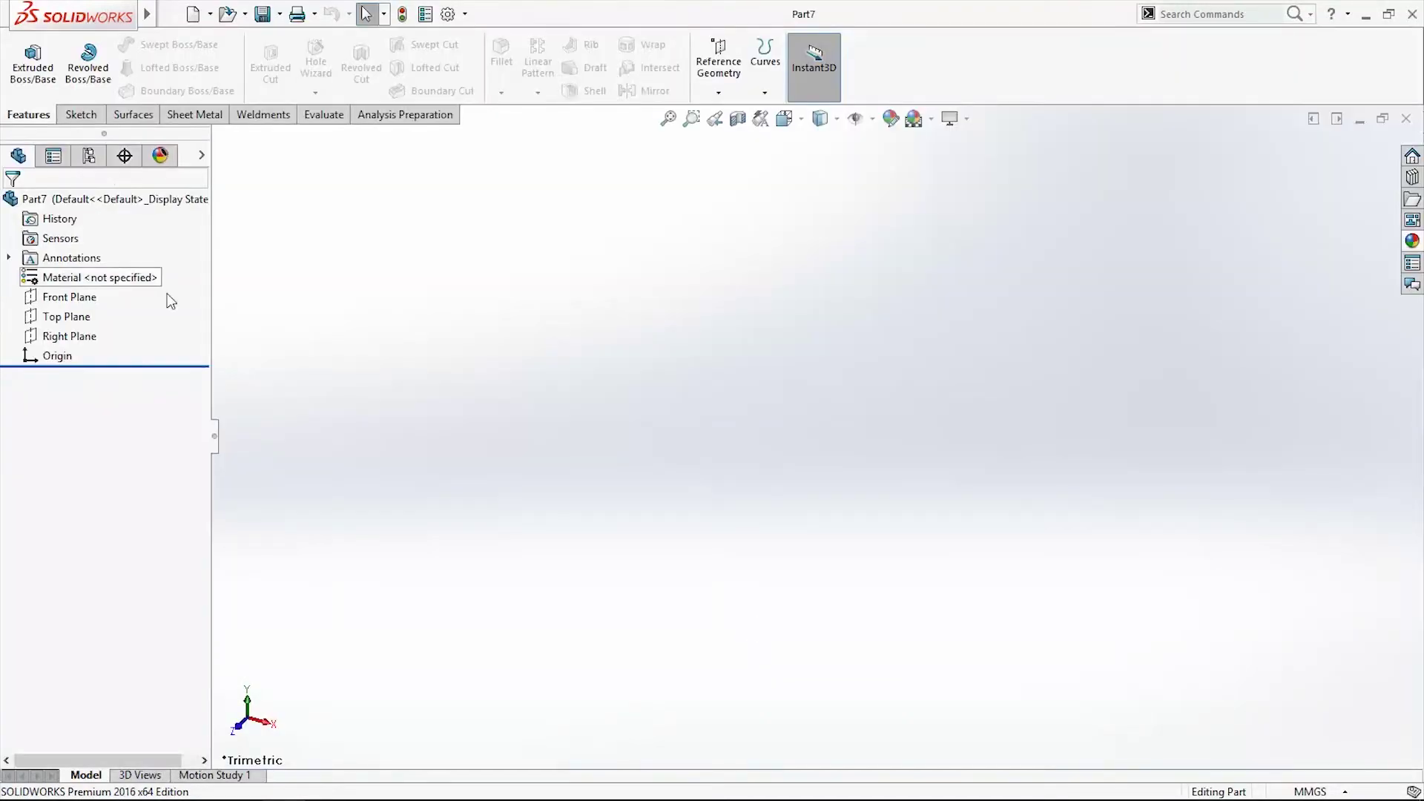
- Open a sketch on the Front Plane and zoom in on the empty sketch
{"action": "right_click", "coordinate": [79, 292]}
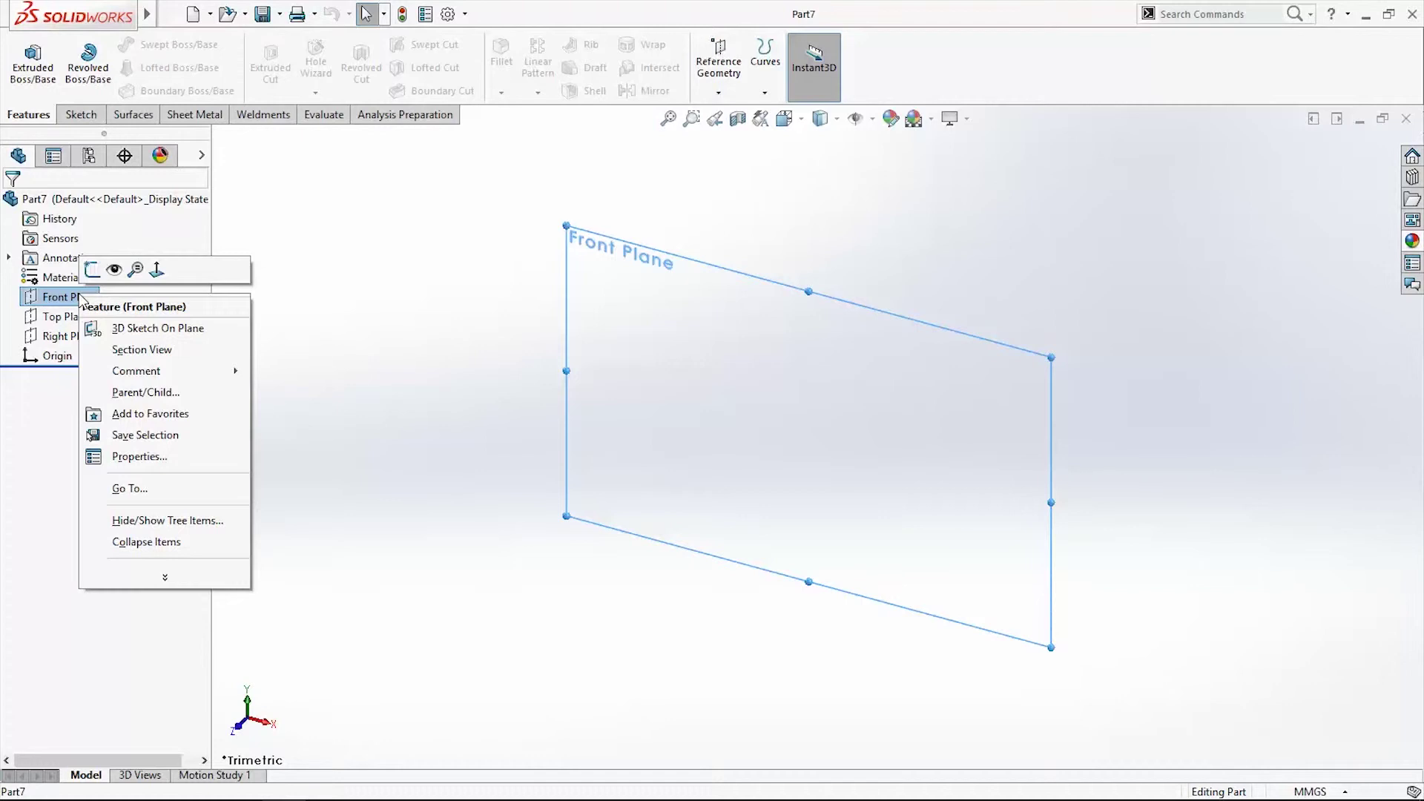
{"action": "left_click", "coordinate": [92, 270]}
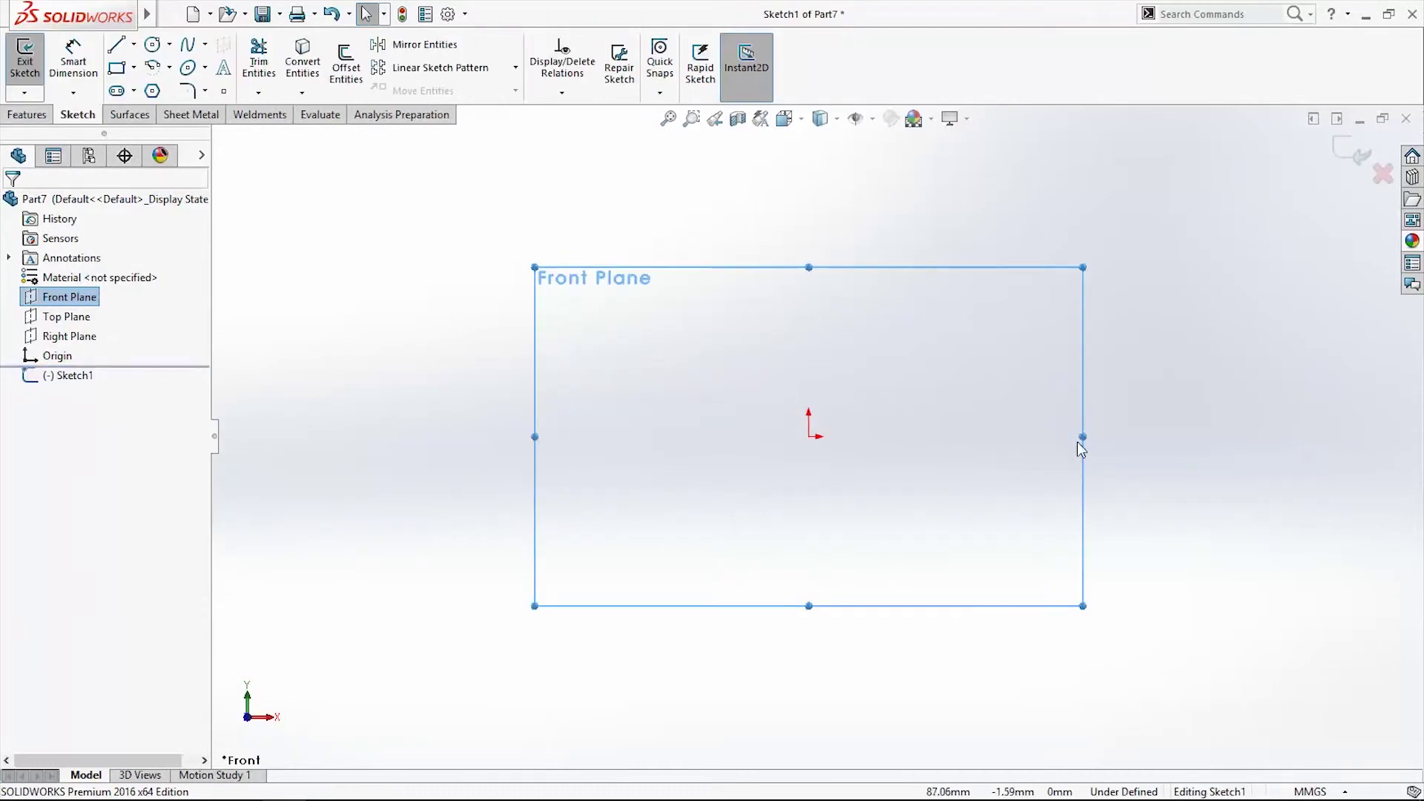
{"action": "scroll", "coordinate": [1076, 442], "scroll_direction": "down", "scroll_amount": 2}
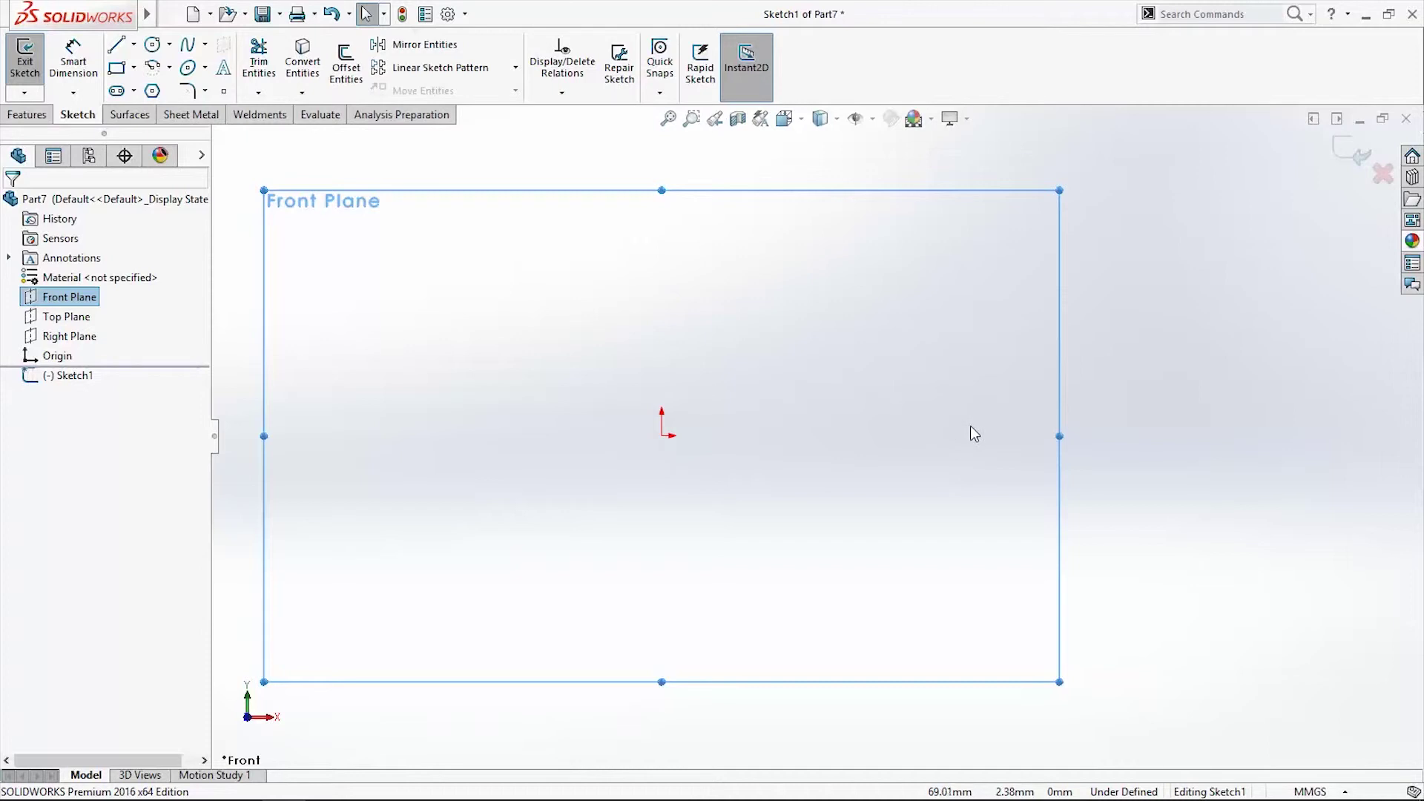
{"action": "left_click", "coordinate": [930, 428]}
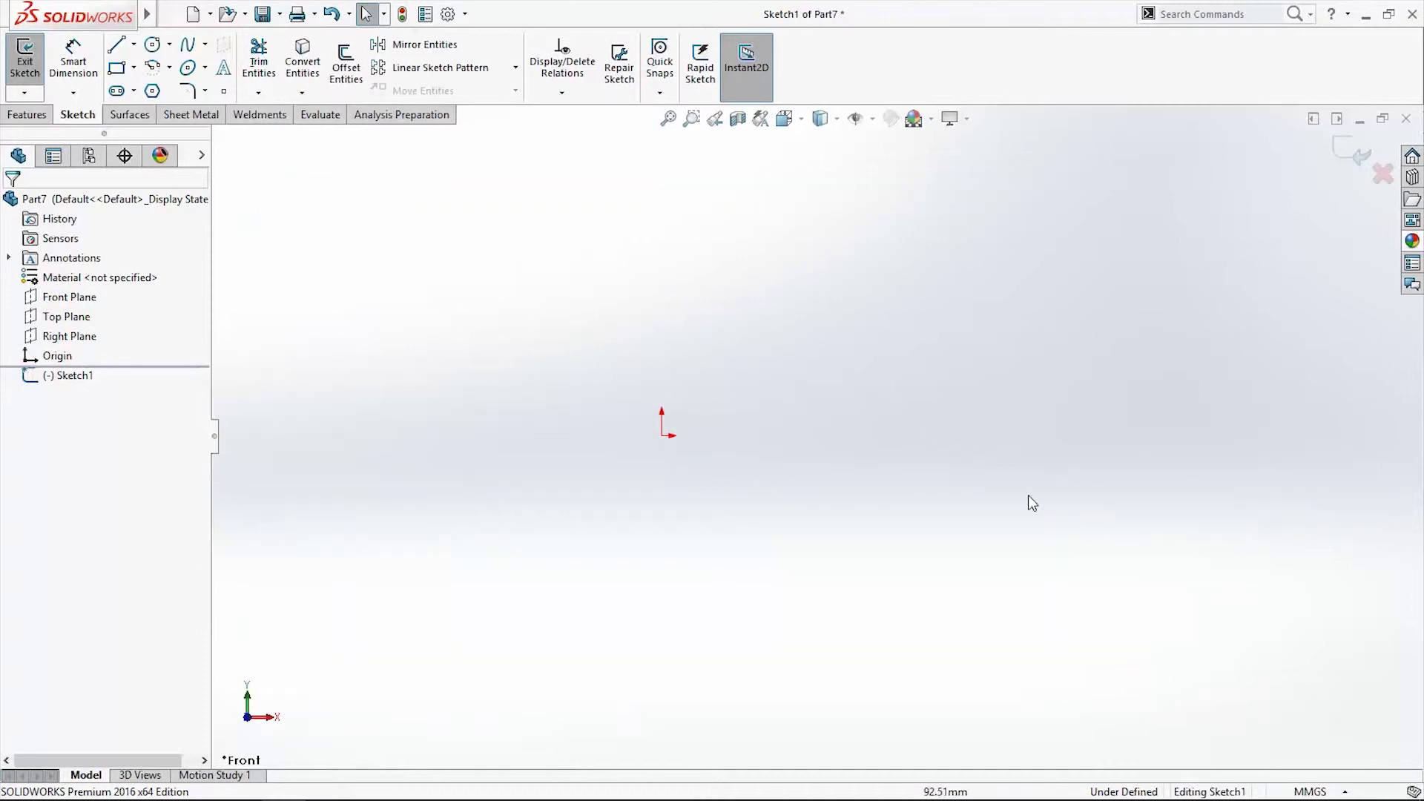
- Draw the closed outline from the origin: base line, angled side, tangent arc end, top line, vertical edge
{"action": "left_click", "coordinate": [117, 46]}
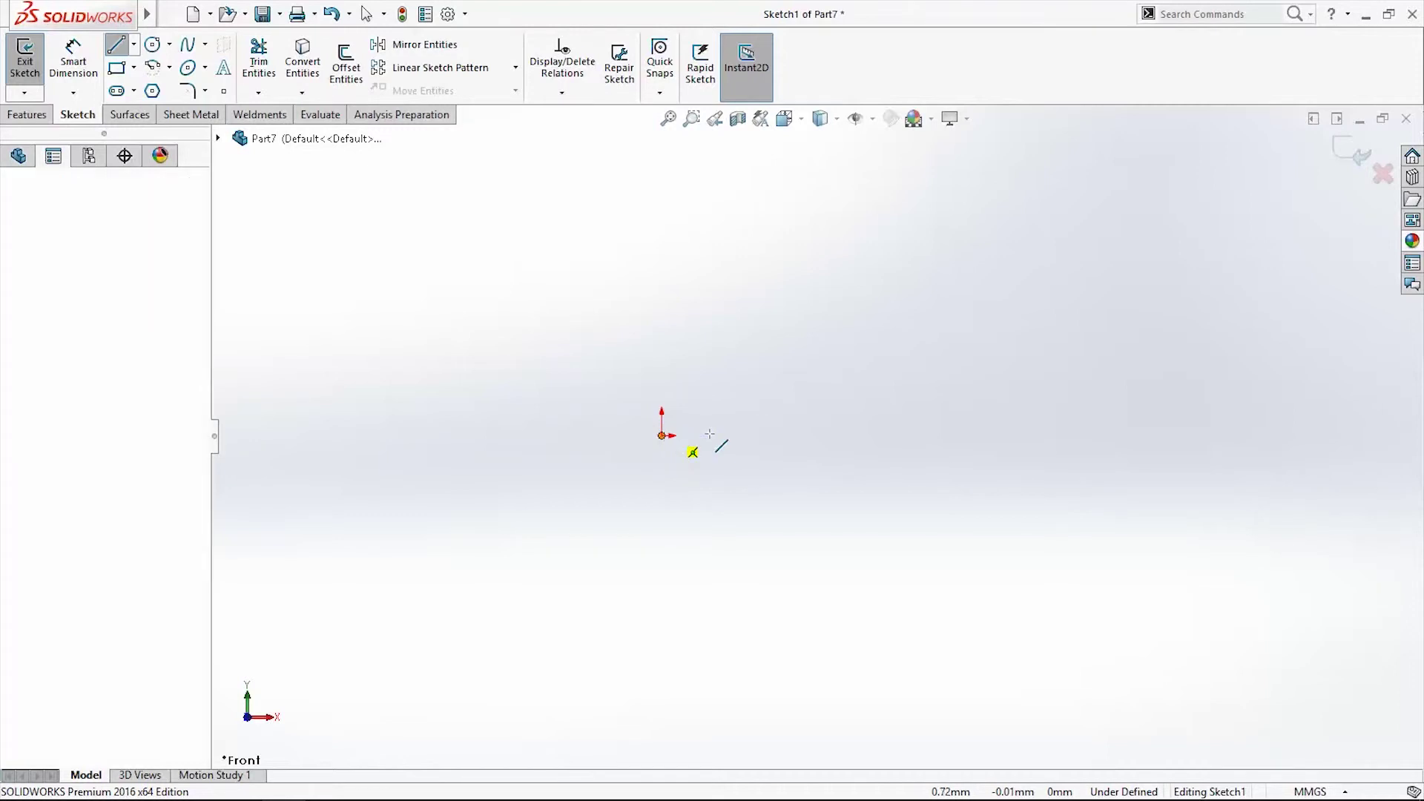
{"action": "left_click", "coordinate": [662, 435]}
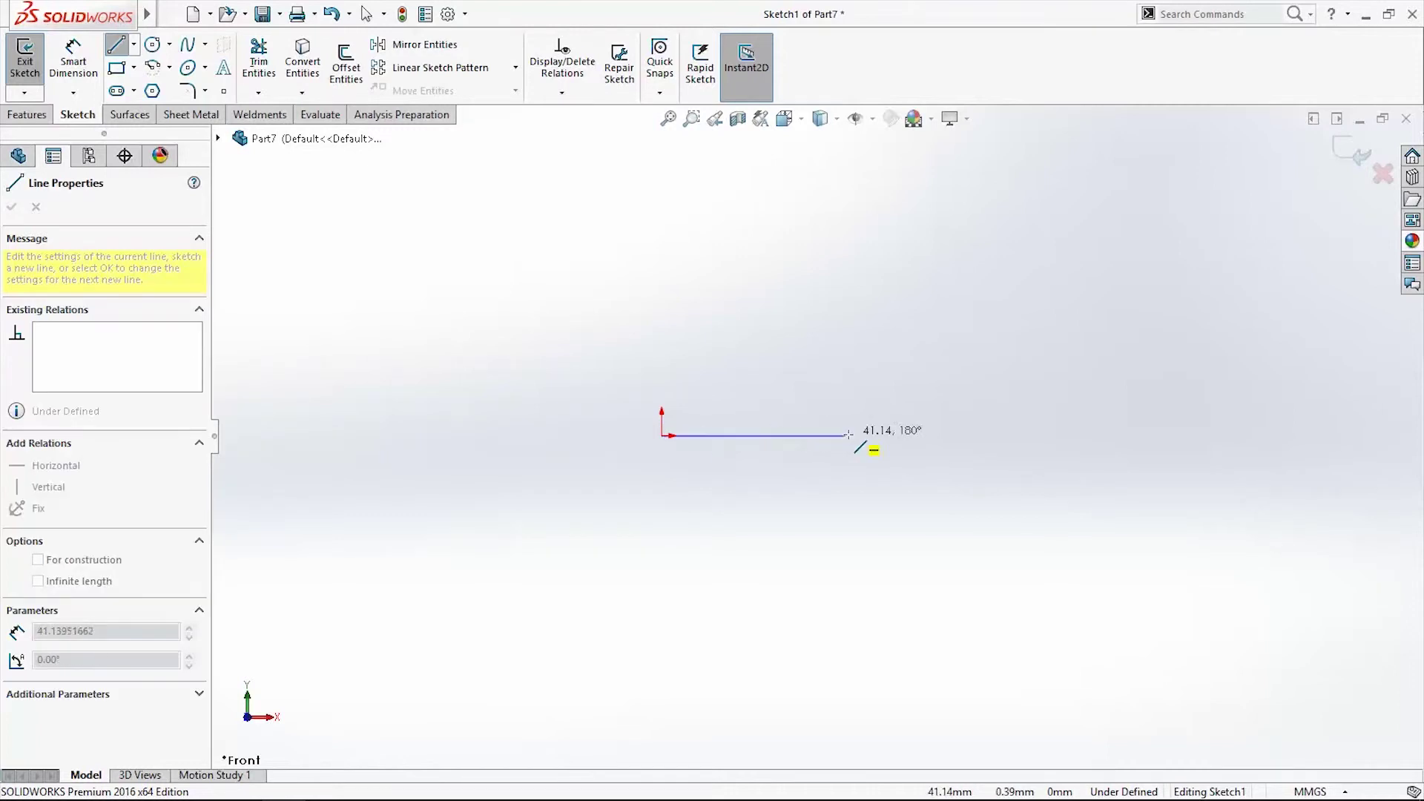
{"action": "left_click", "coordinate": [938, 436]}
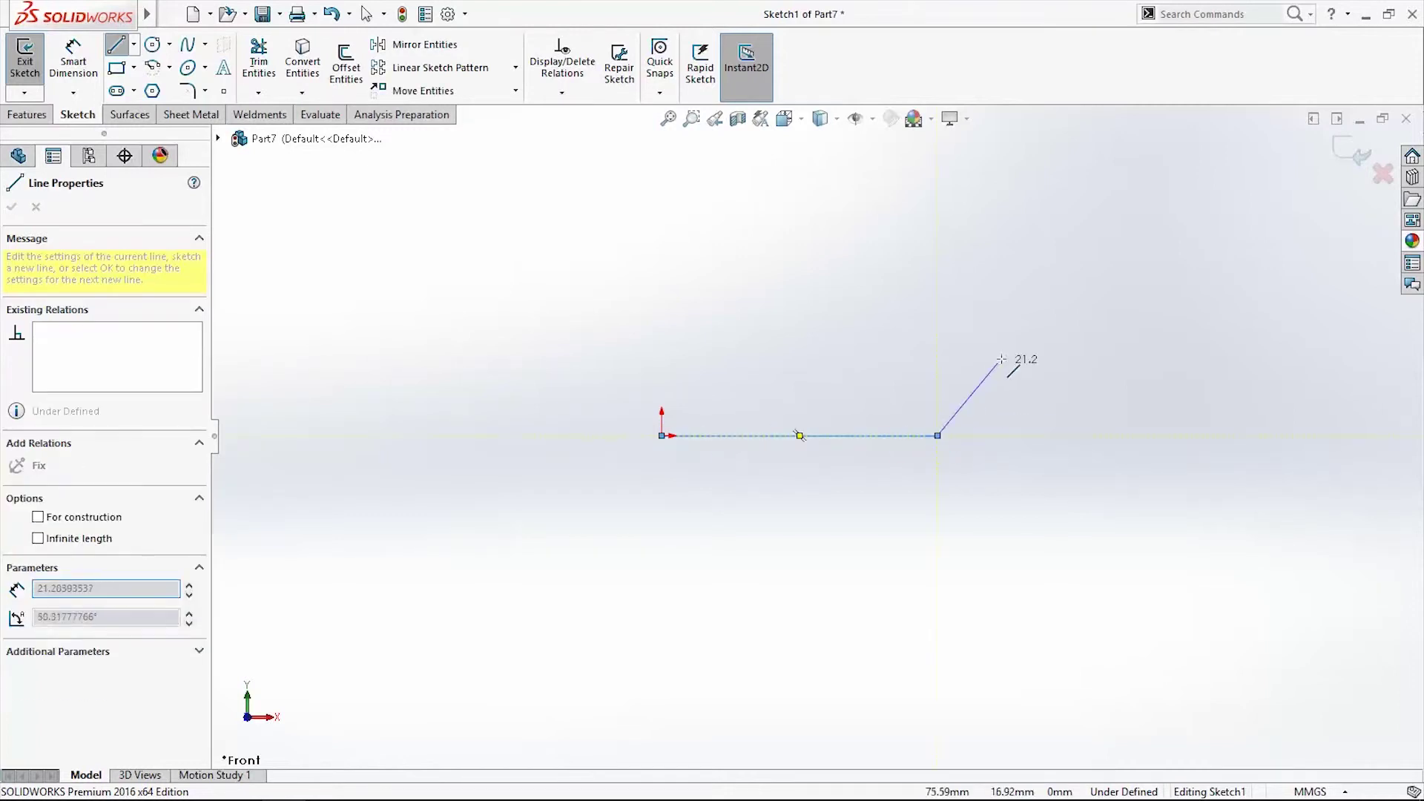
{"action": "left_click", "coordinate": [1032, 323]}
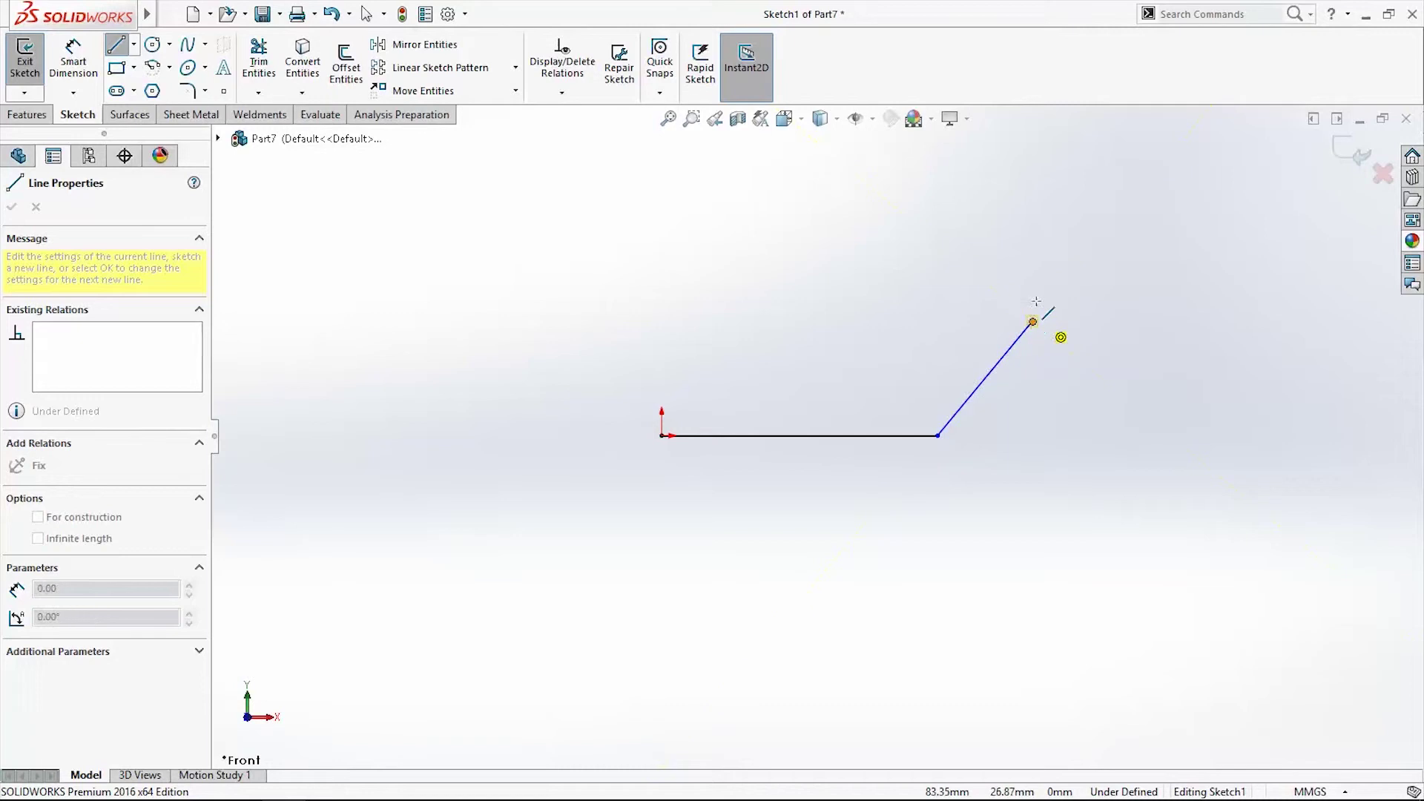
{"action": "mouse_move", "coordinate": [1033, 322]}
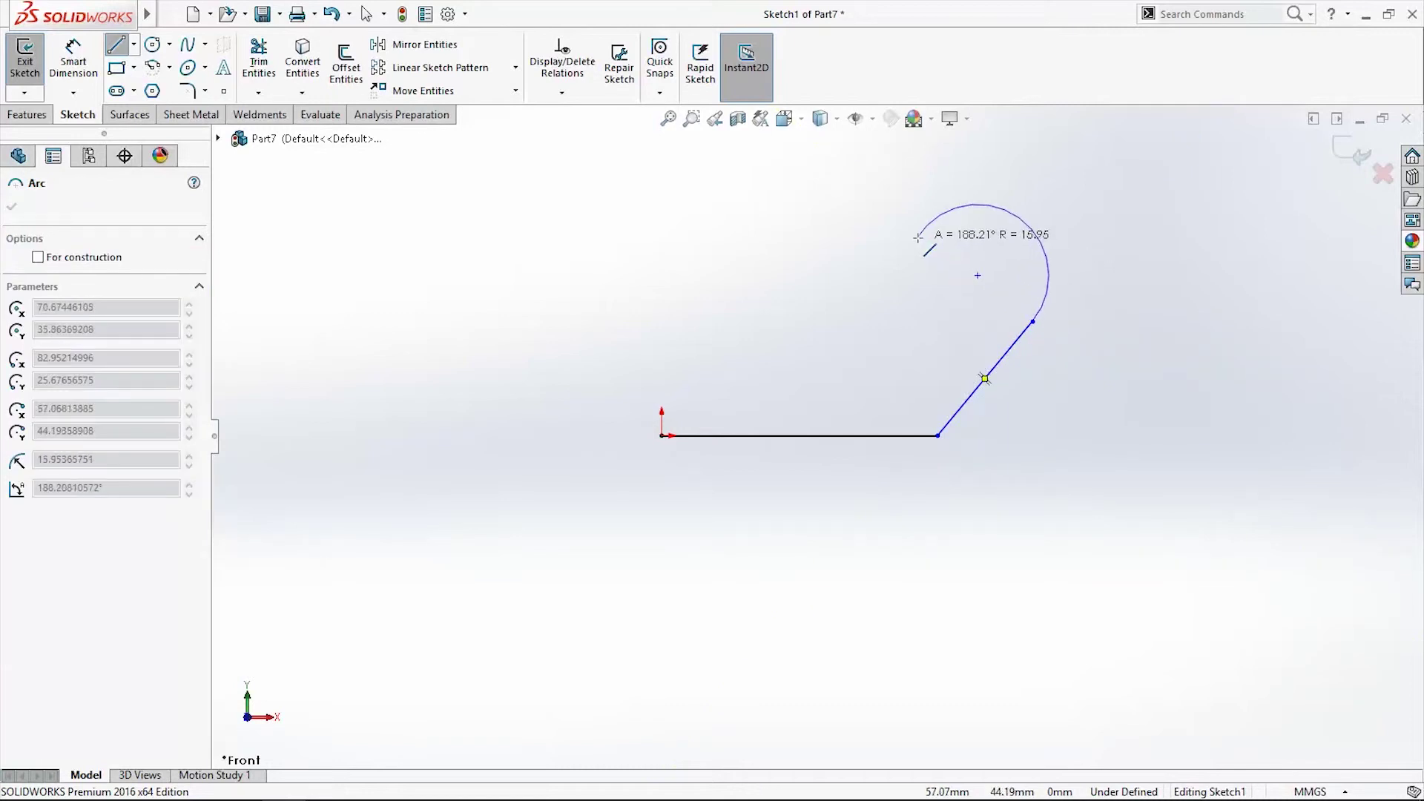
{"action": "left_click", "coordinate": [925, 235]}
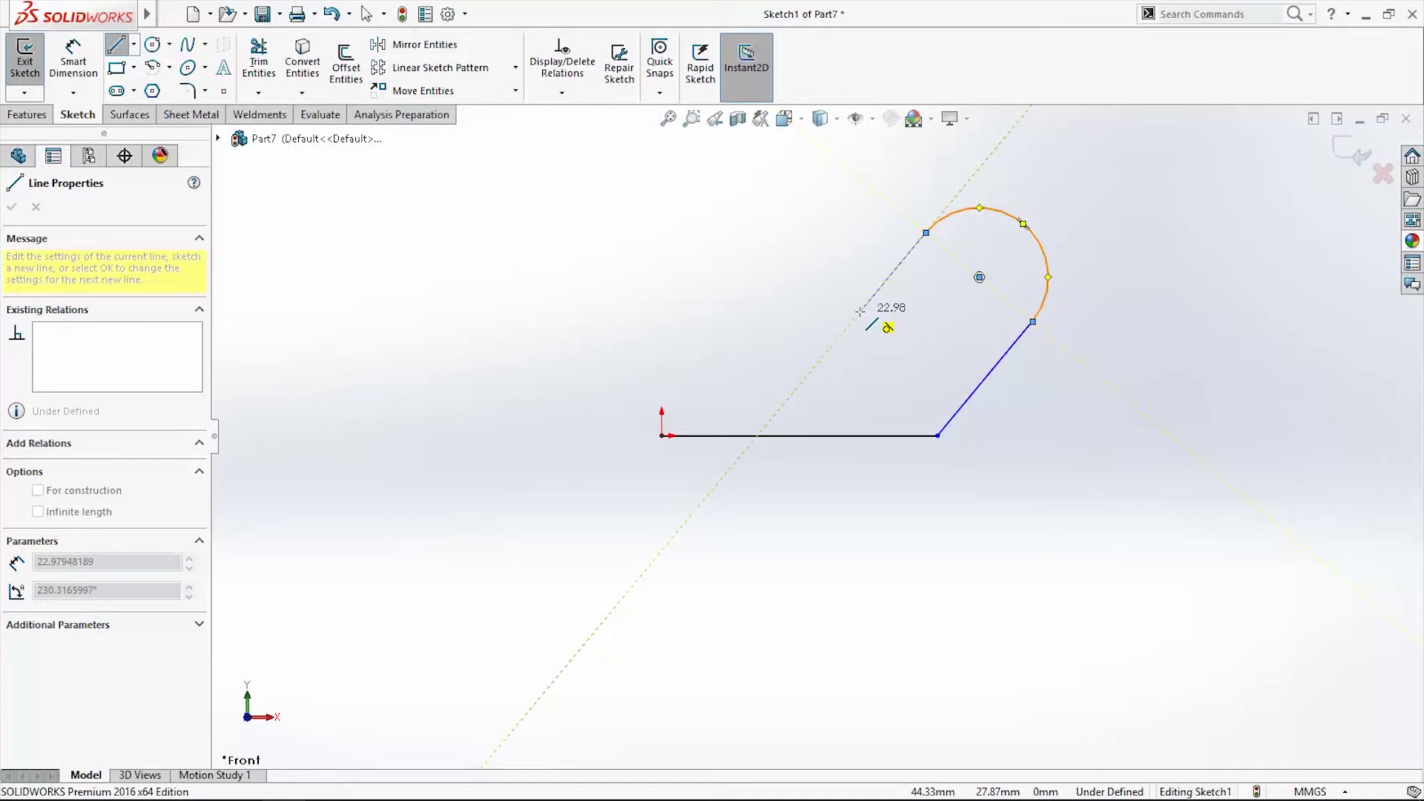
{"action": "left_click", "coordinate": [875, 294]}
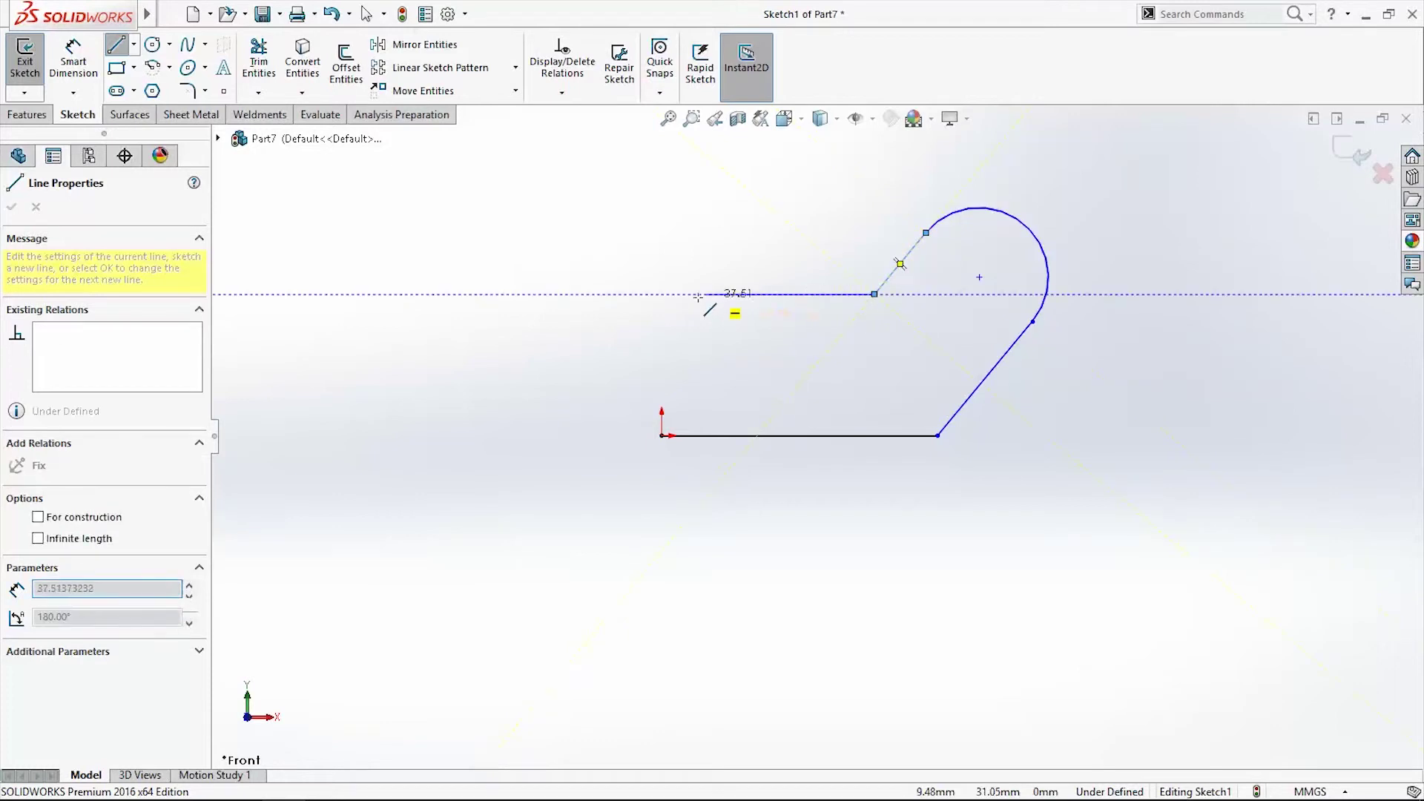
{"action": "left_click", "coordinate": [662, 294]}
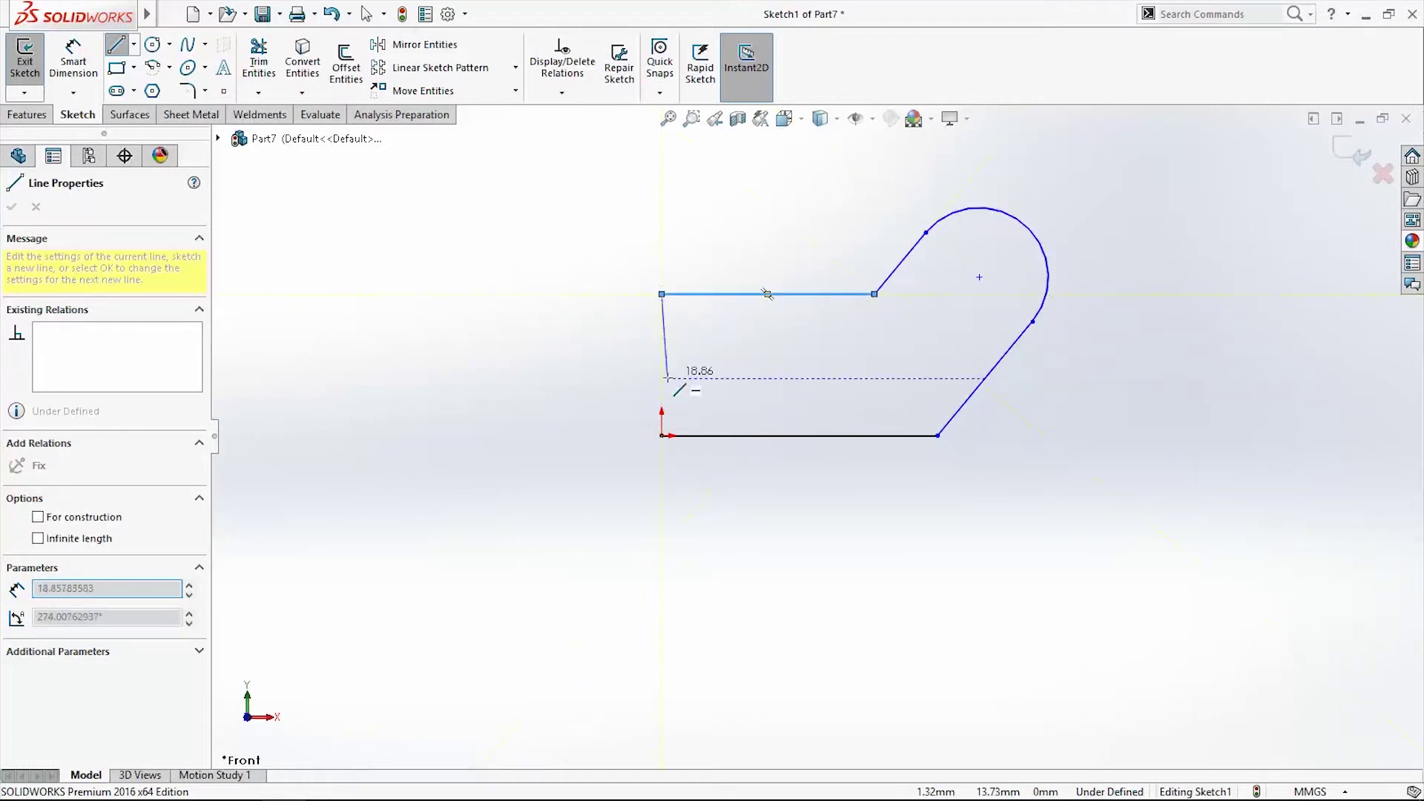
{"action": "left_click", "coordinate": [661, 436]}
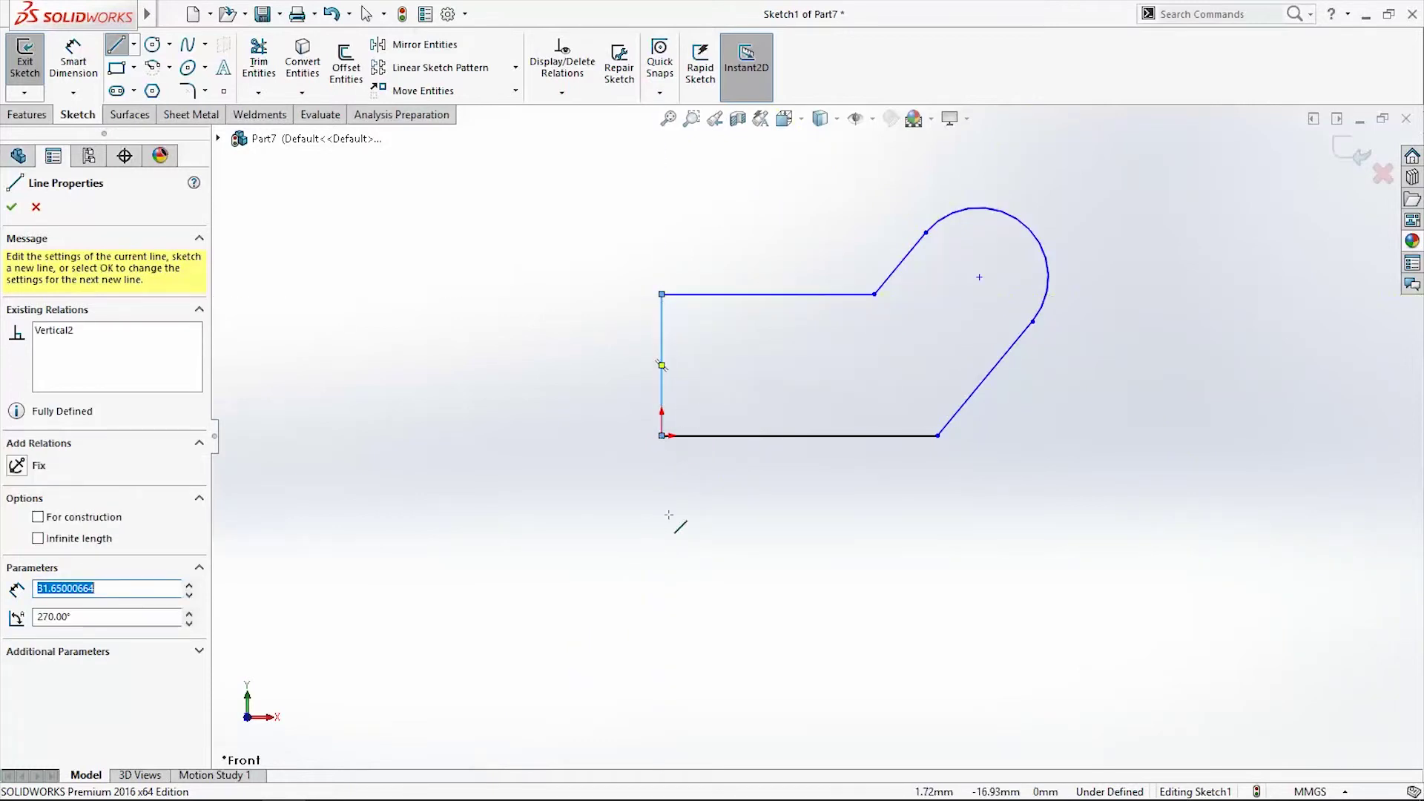
{"action": "left_click", "coordinate": [11, 207]}
{"action": "key", "text": "Escape"}
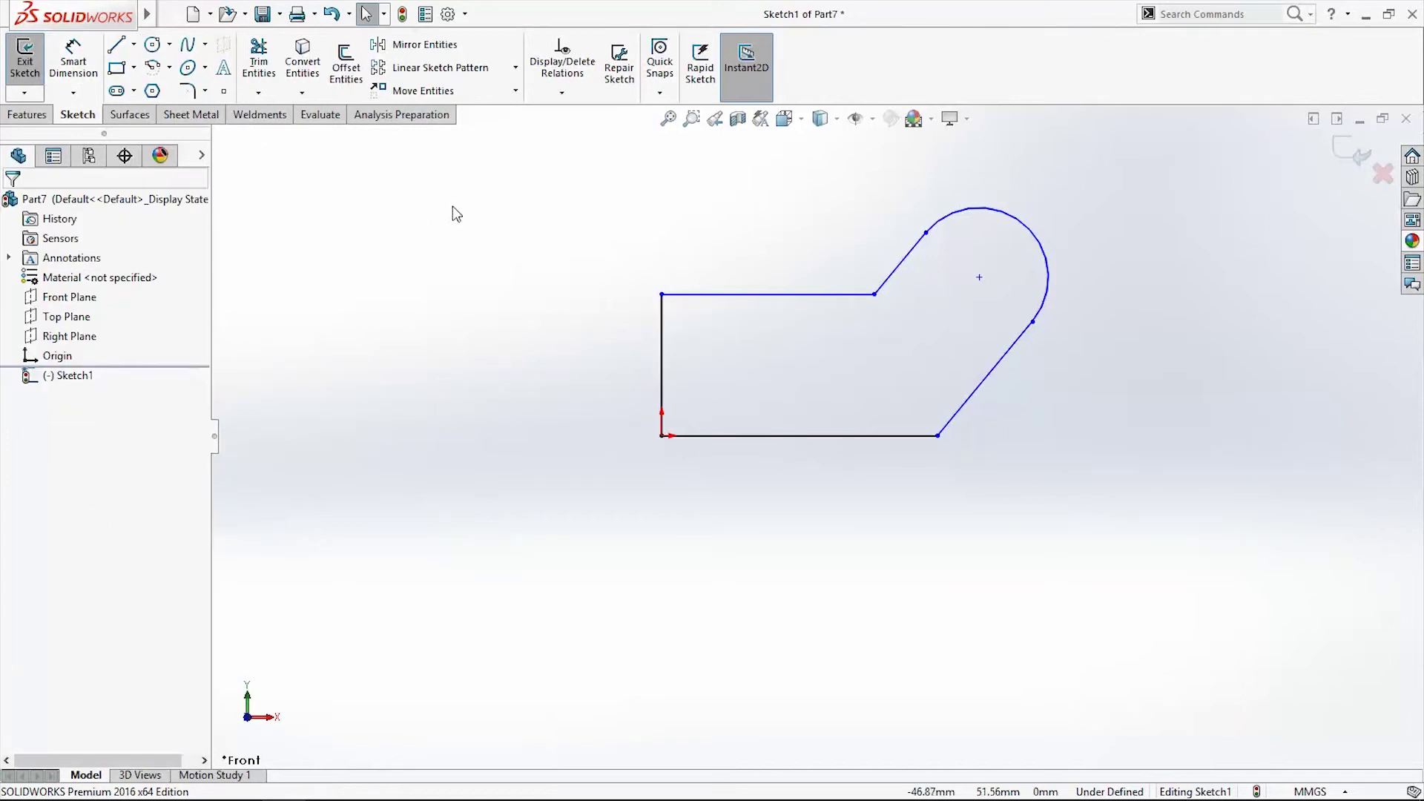
- Fully define all sketch entities automatically, adding dimensions 47.59 to 82.95 and an R15.51 radius
{"action": "left_click", "coordinate": [564, 95]}
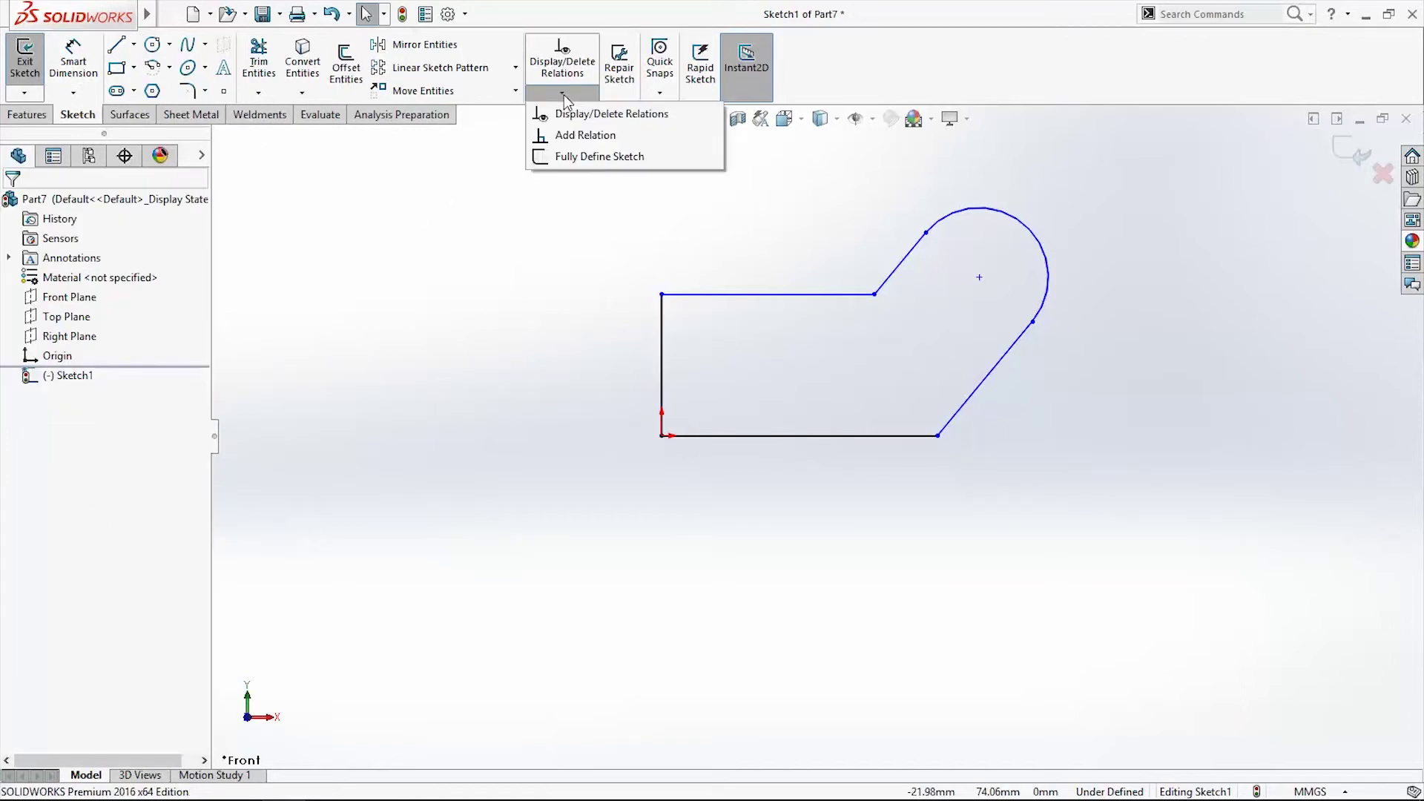
{"action": "left_click", "coordinate": [608, 158]}
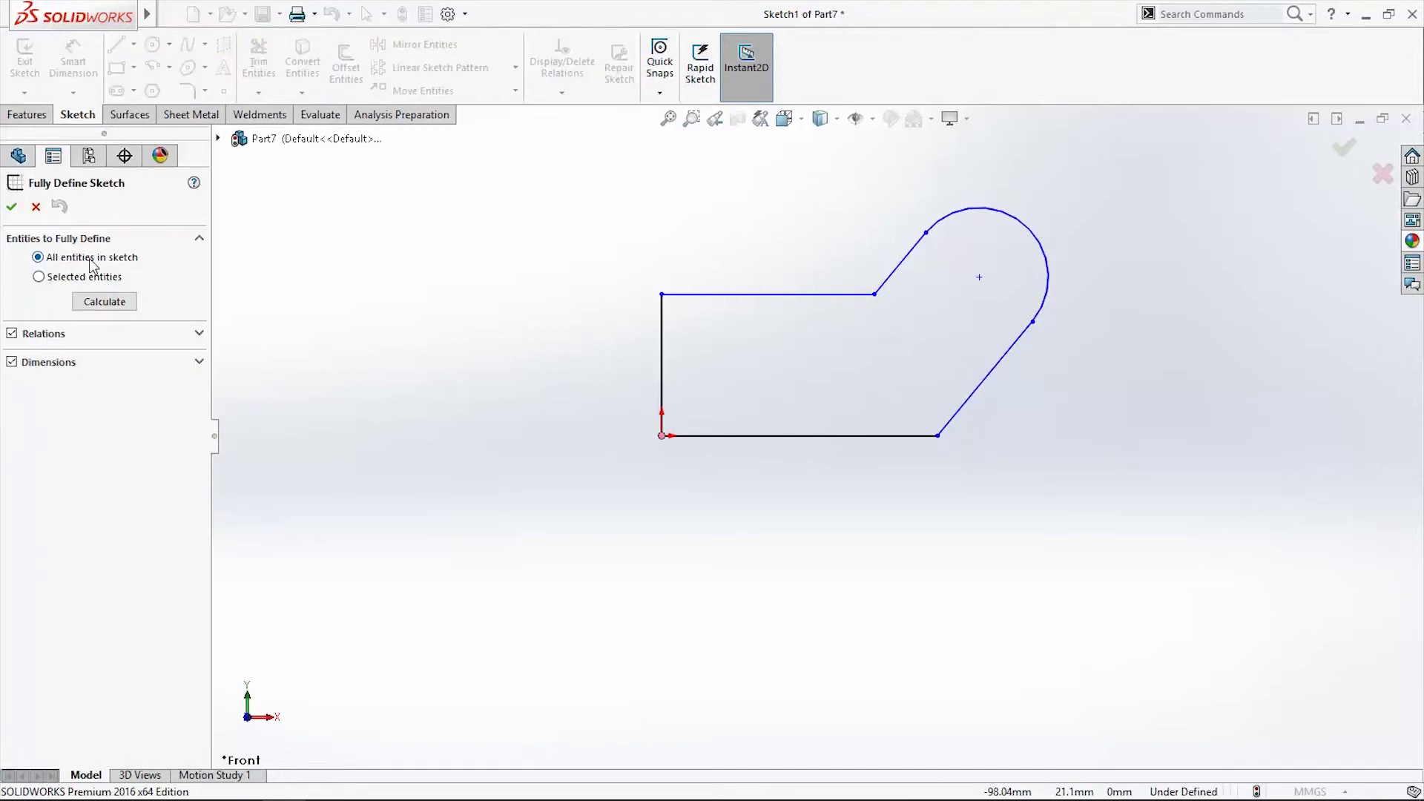
{"action": "left_click", "coordinate": [114, 279]}
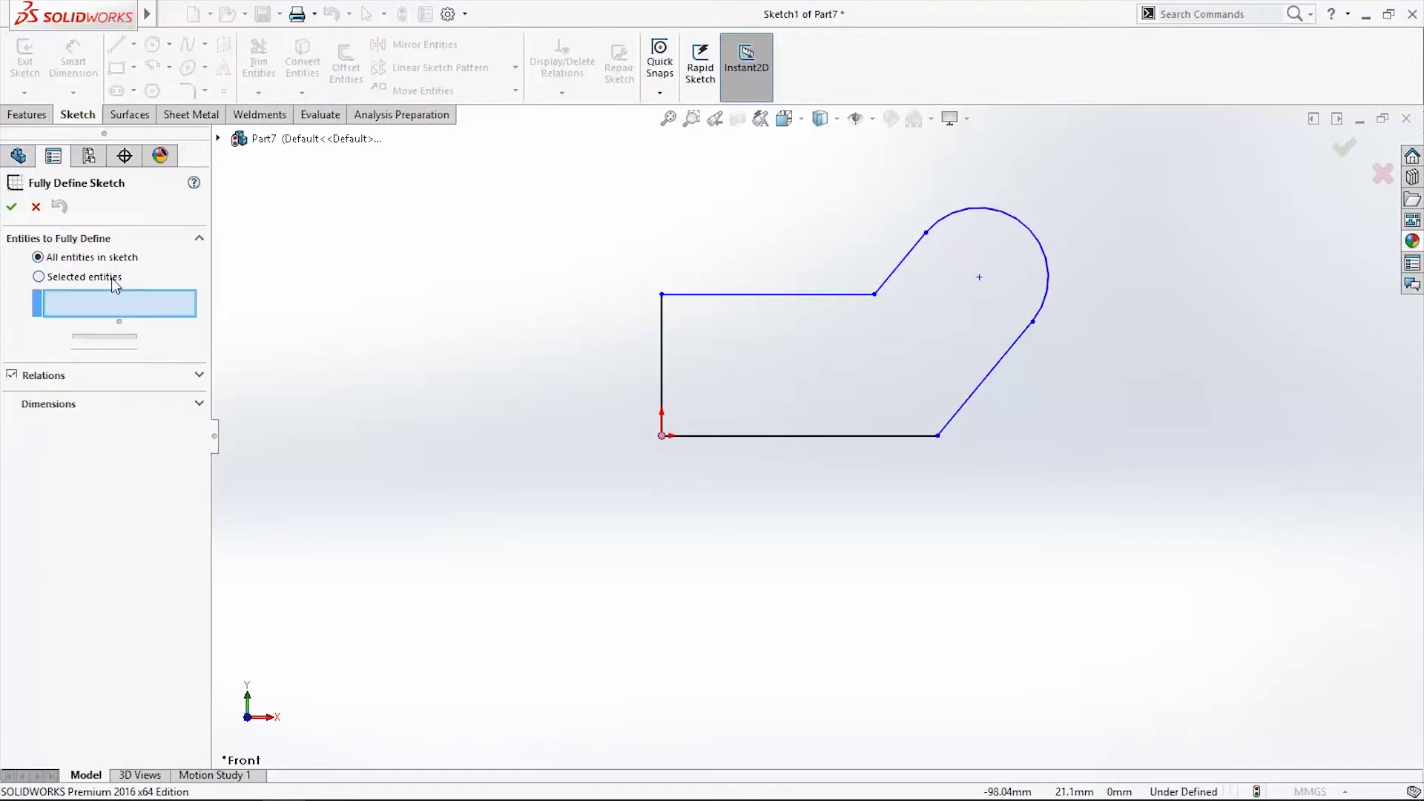
{"action": "left_click", "coordinate": [39, 257]}
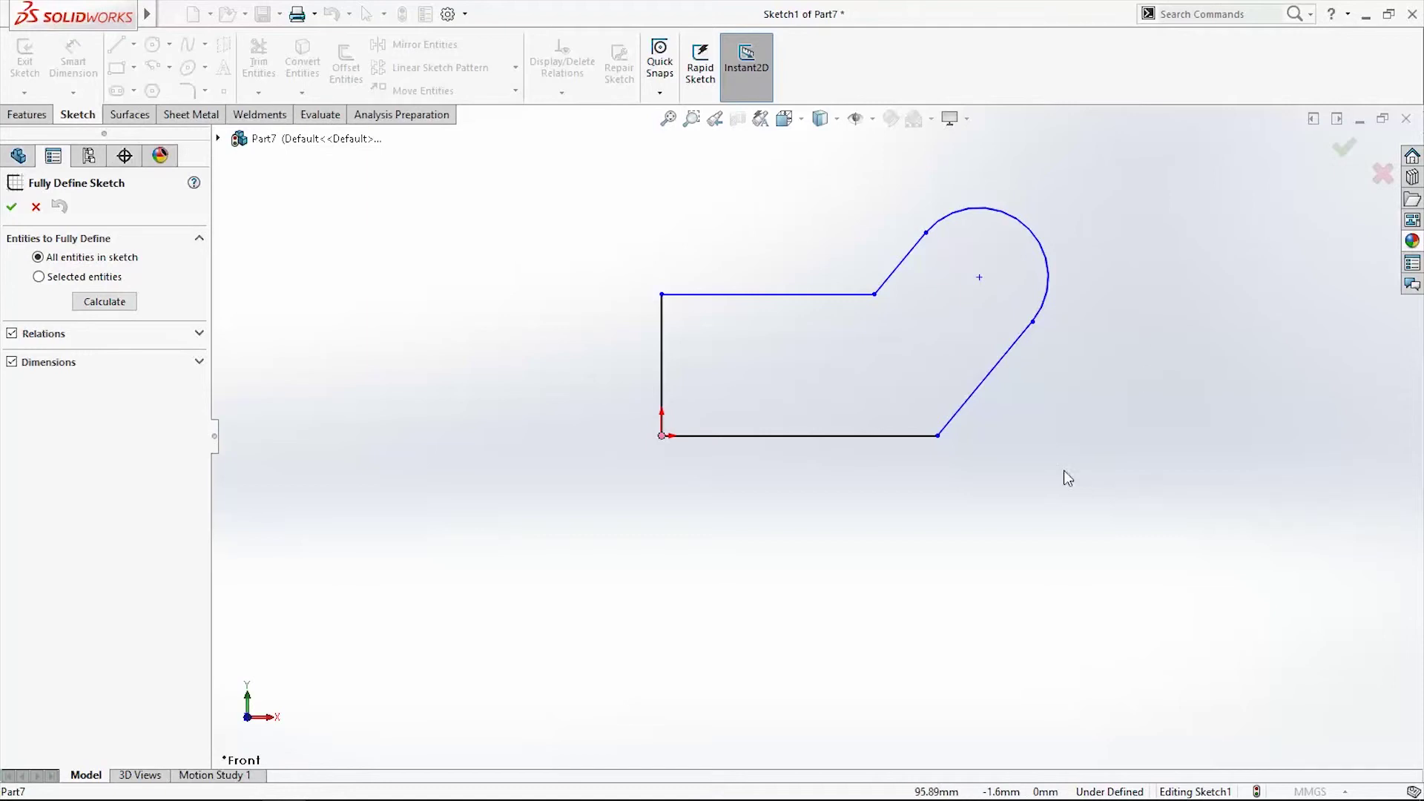
{"action": "left_click", "coordinate": [39, 277]}
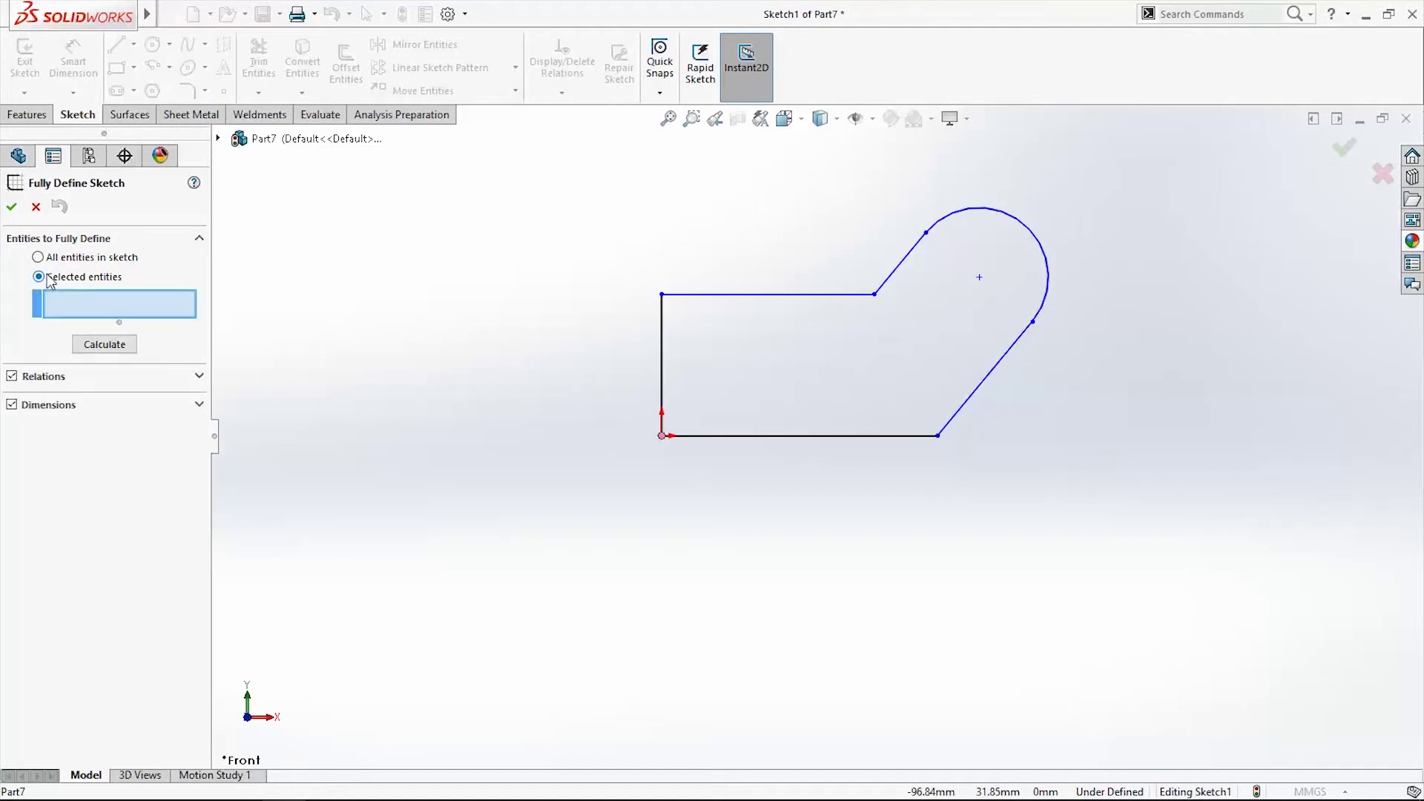
{"action": "left_click", "coordinate": [874, 295]}
{"action": "left_click", "coordinate": [874, 294]}
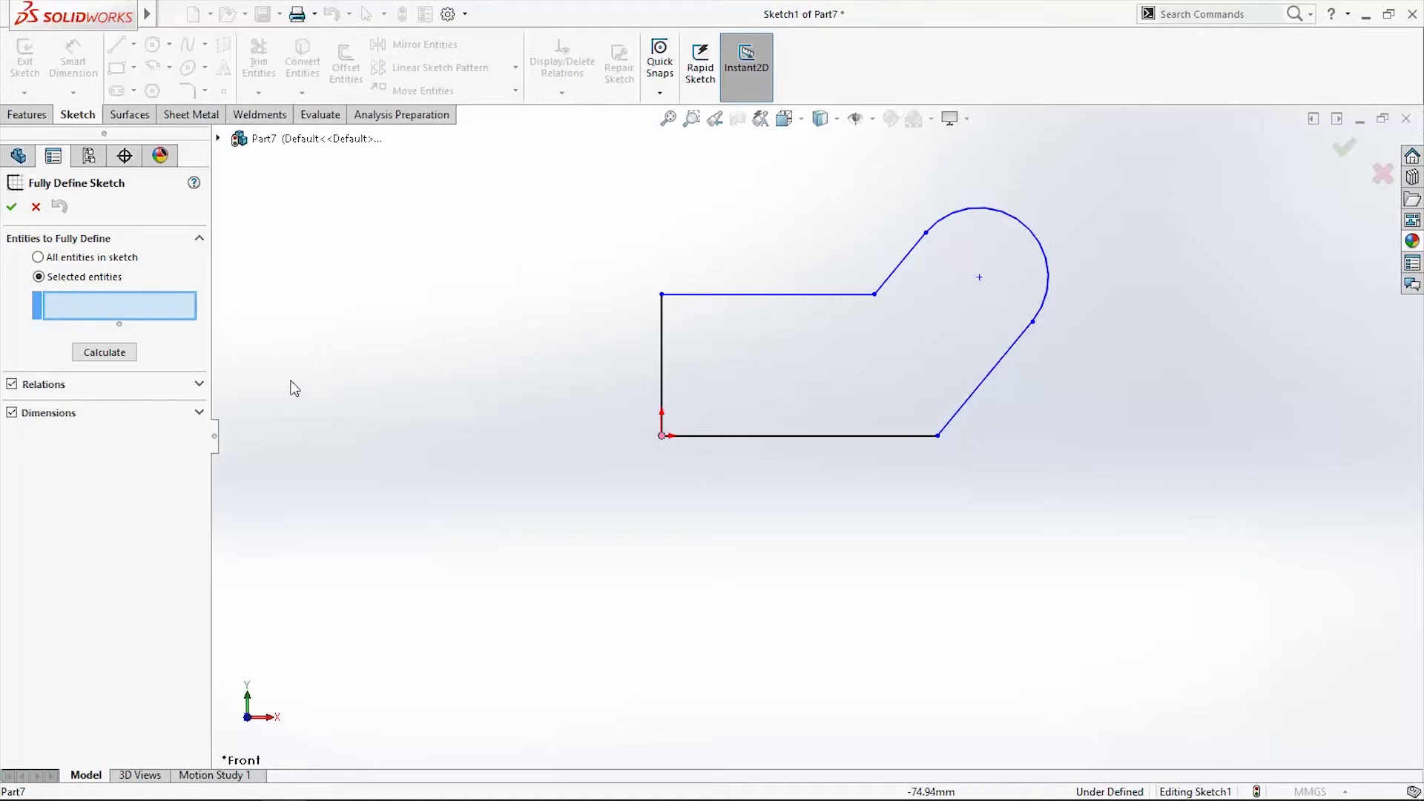
{"action": "left_click", "coordinate": [70, 260]}
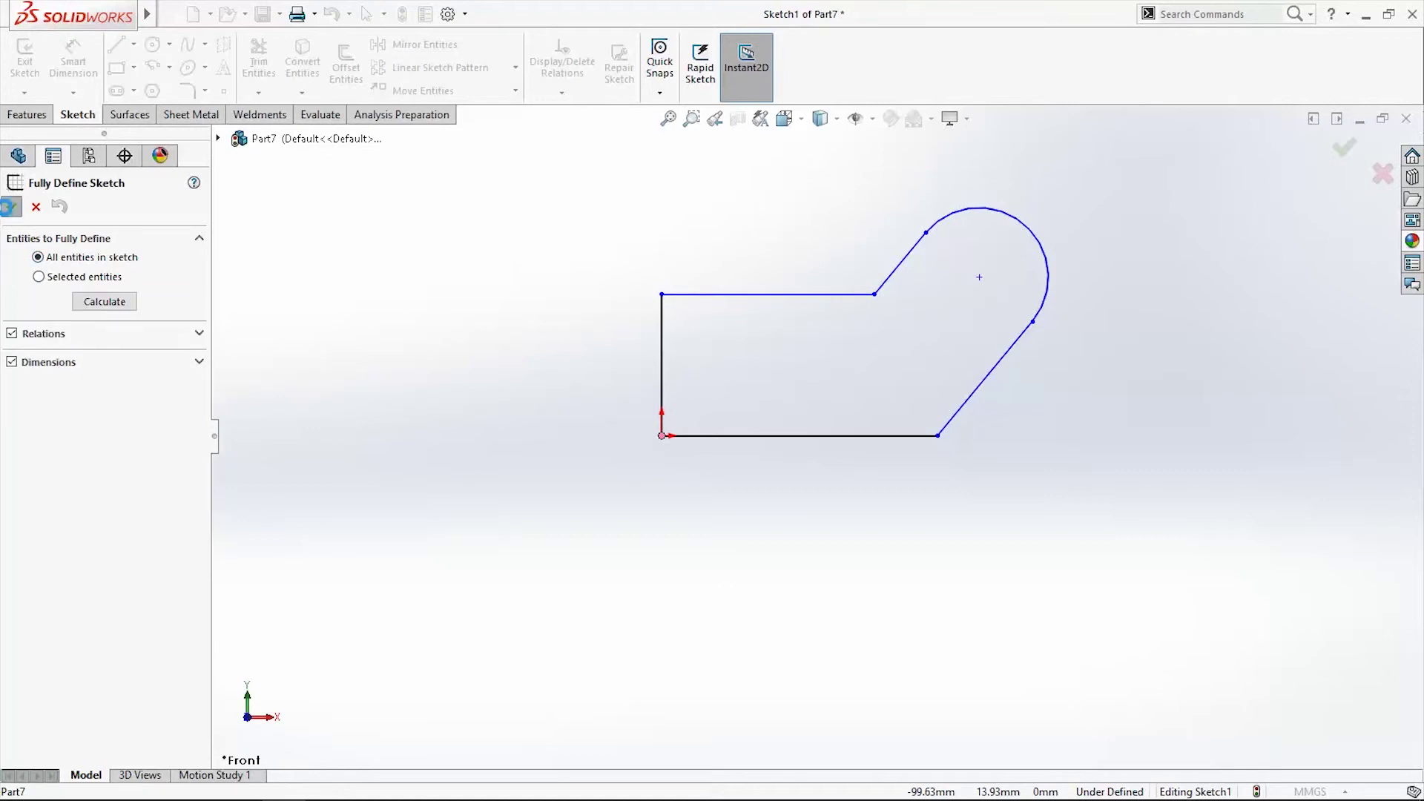
{"action": "left_click", "coordinate": [11, 207]}
- Set the arc radius to R16 and change the 71.01 and 61.65 dimensions to 70 and 60
{"action": "middle_click_drag", "start_coordinate": [953, 560], "coordinate": [927, 556], "text": "ctrl"}
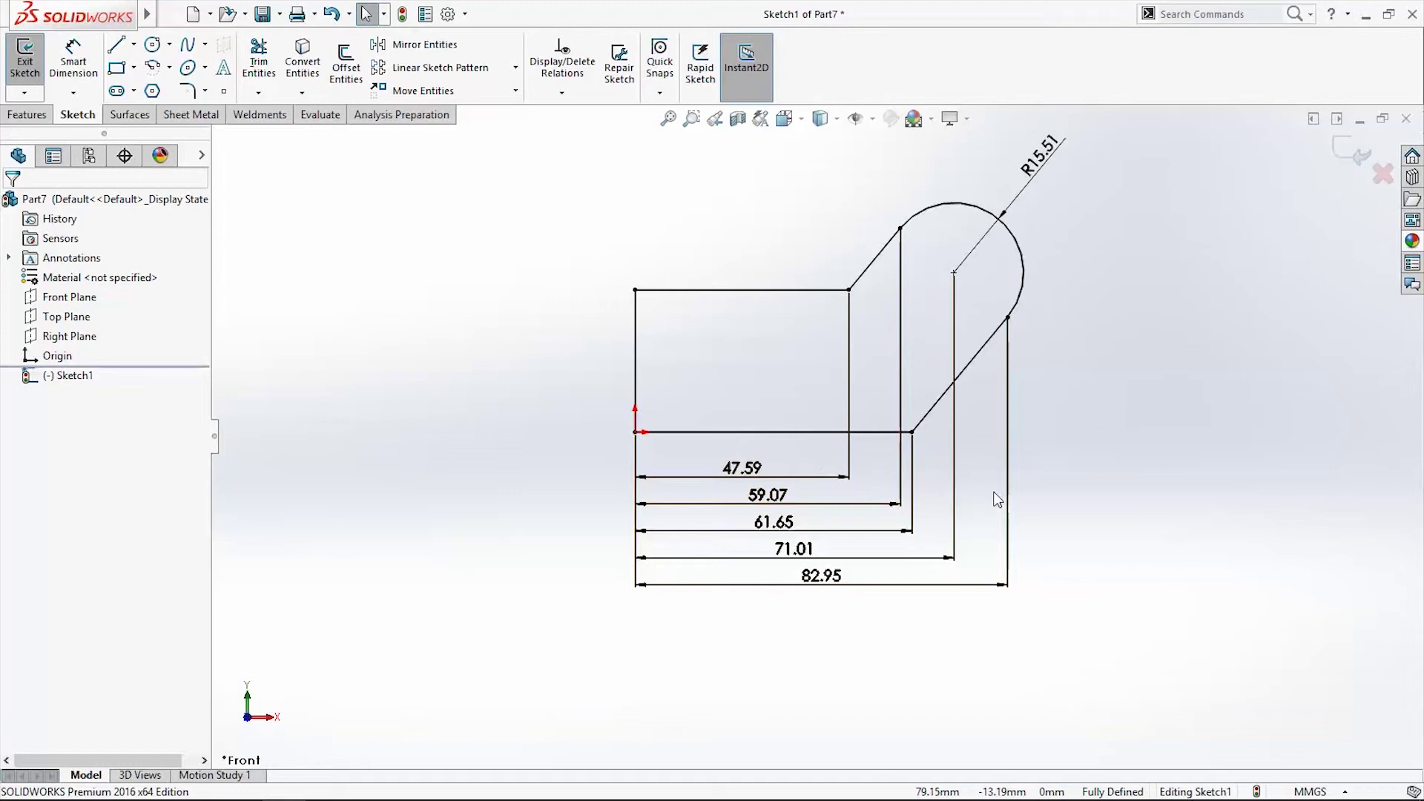
{"action": "double_click", "coordinate": [1056, 163]}
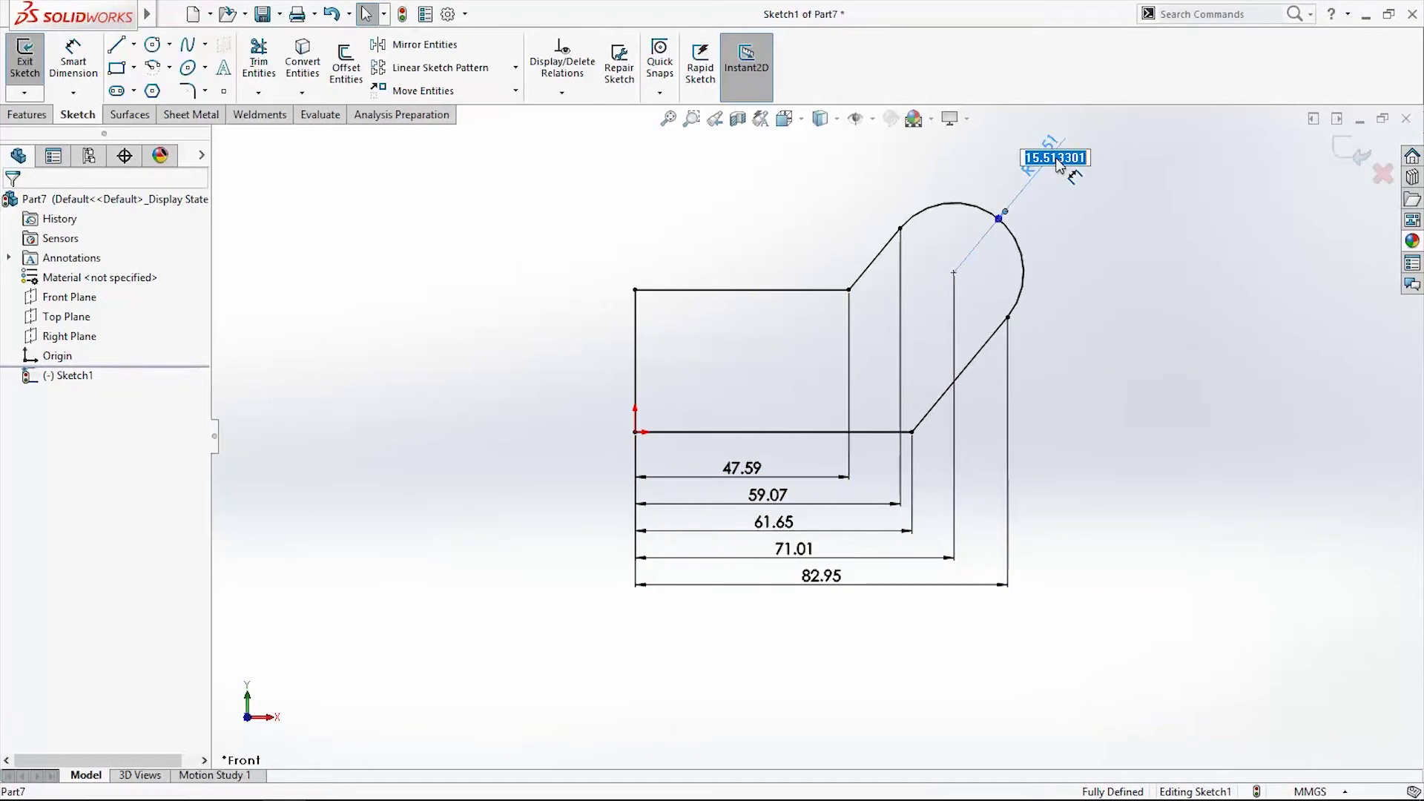
{"action": "type", "text": "16"}
{"action": "key", "text": "Return"}
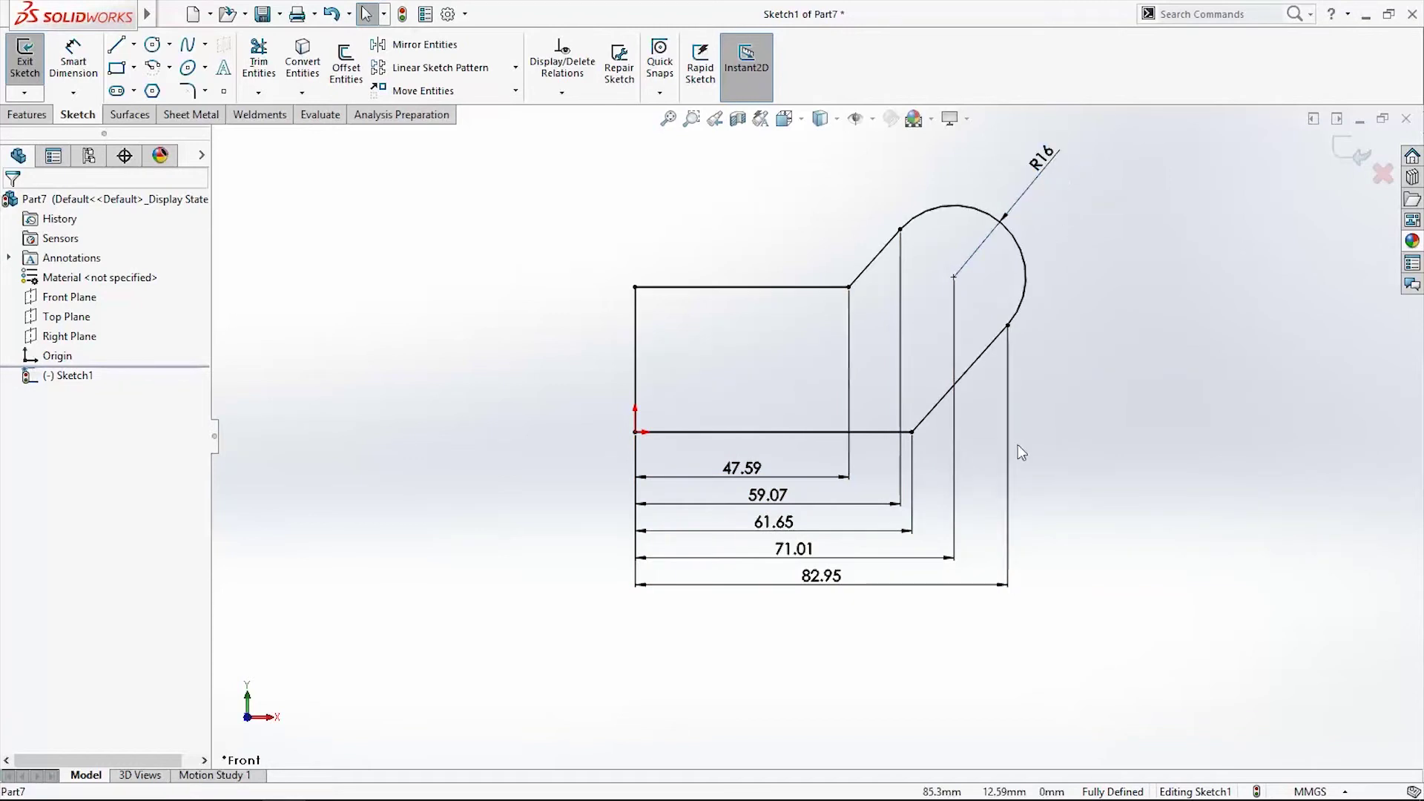
{"action": "double_click", "coordinate": [844, 586]}
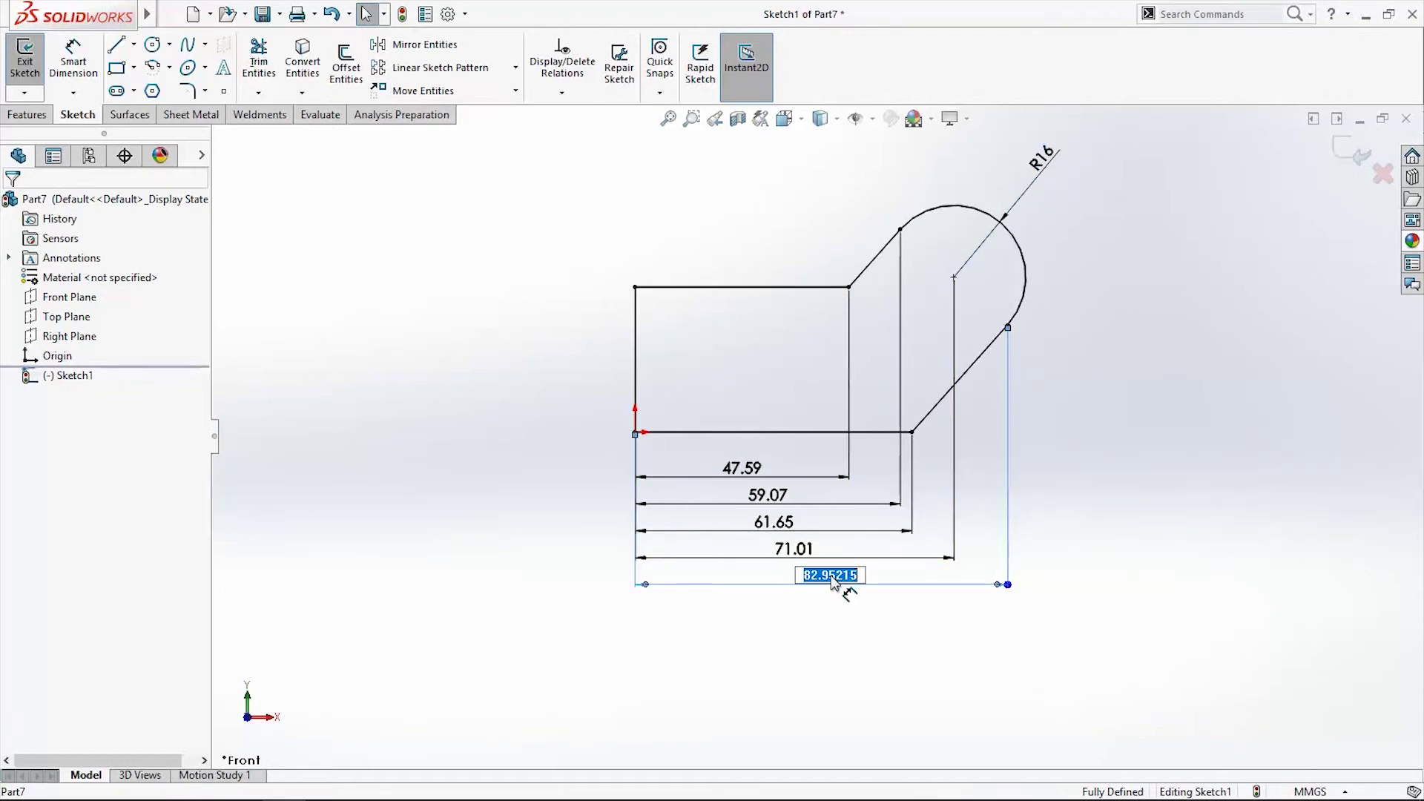
{"action": "left_click", "coordinate": [795, 550]}
{"action": "double_click", "coordinate": [795, 550]}
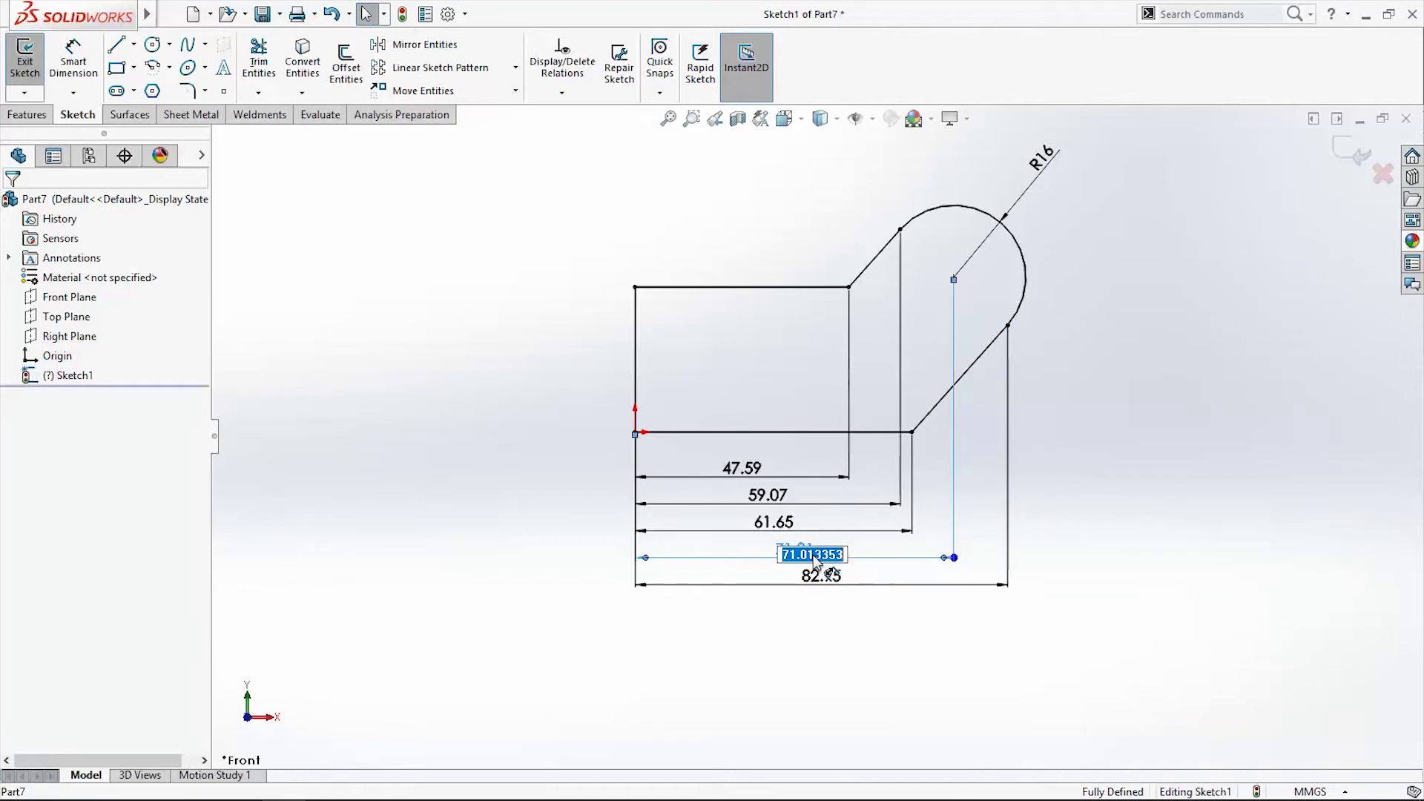
{"action": "type", "text": "70"}
{"action": "key", "text": "Return"}
{"action": "double_click", "coordinate": [810, 528]}
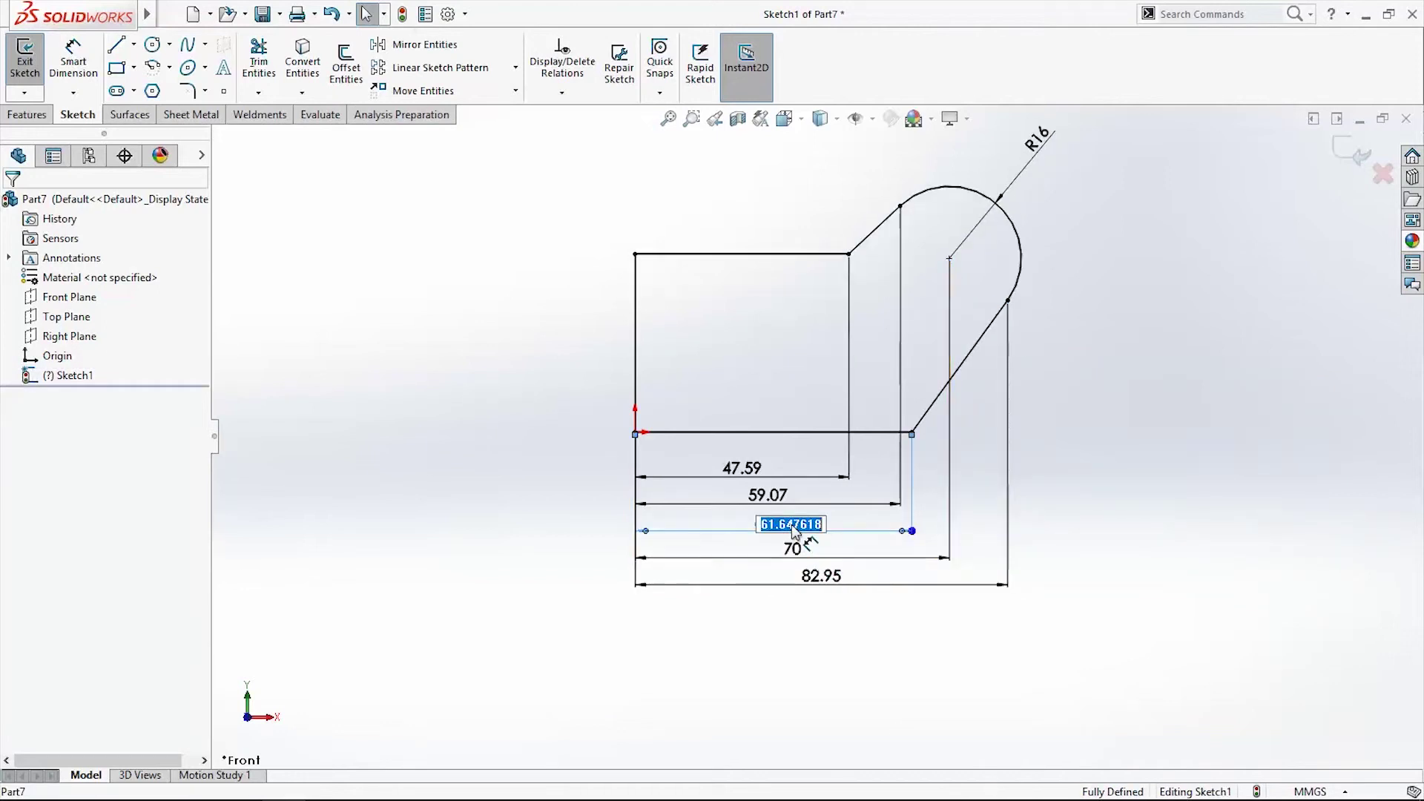
{"action": "type", "text": "60"}
{"action": "key", "text": "Return"}
- Change the 59.07, 47.59 and 82.95 dimensions to 60, 50 and 80
{"action": "double_click", "coordinate": [770, 492]}
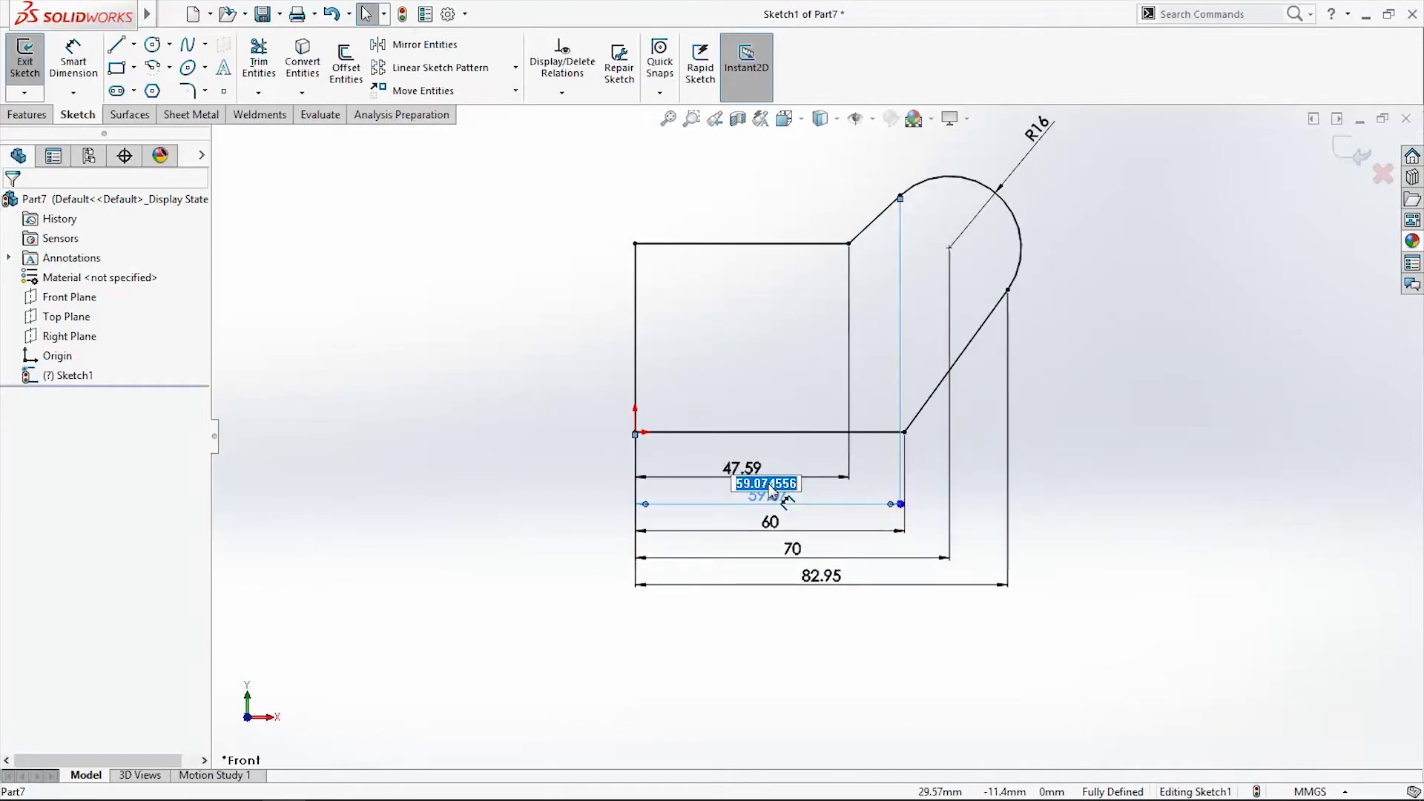
{"action": "type", "text": "60"}
{"action": "key", "text": "Return"}
{"action": "double_click", "coordinate": [742, 468]}
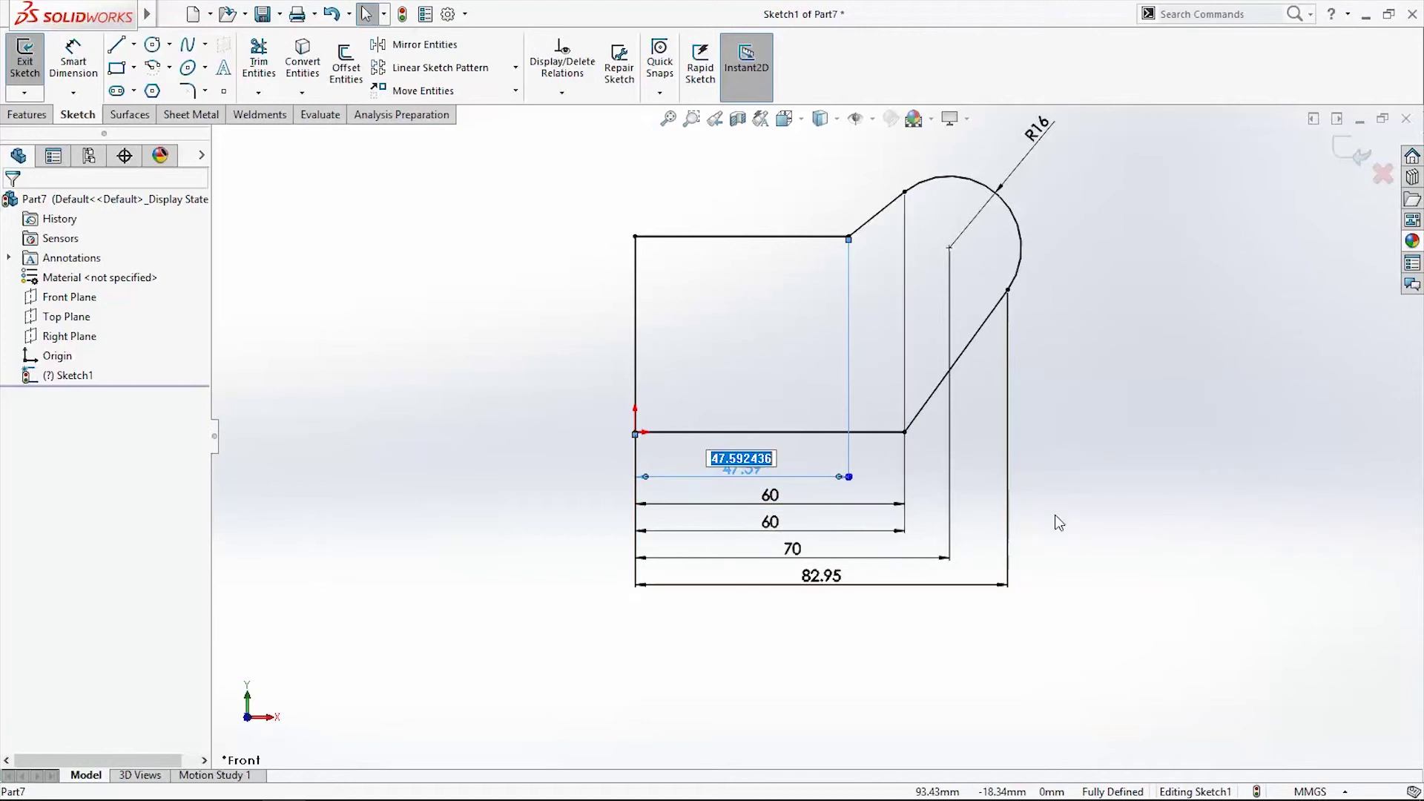
{"action": "type", "text": "50"}
{"action": "key", "text": "Return"}
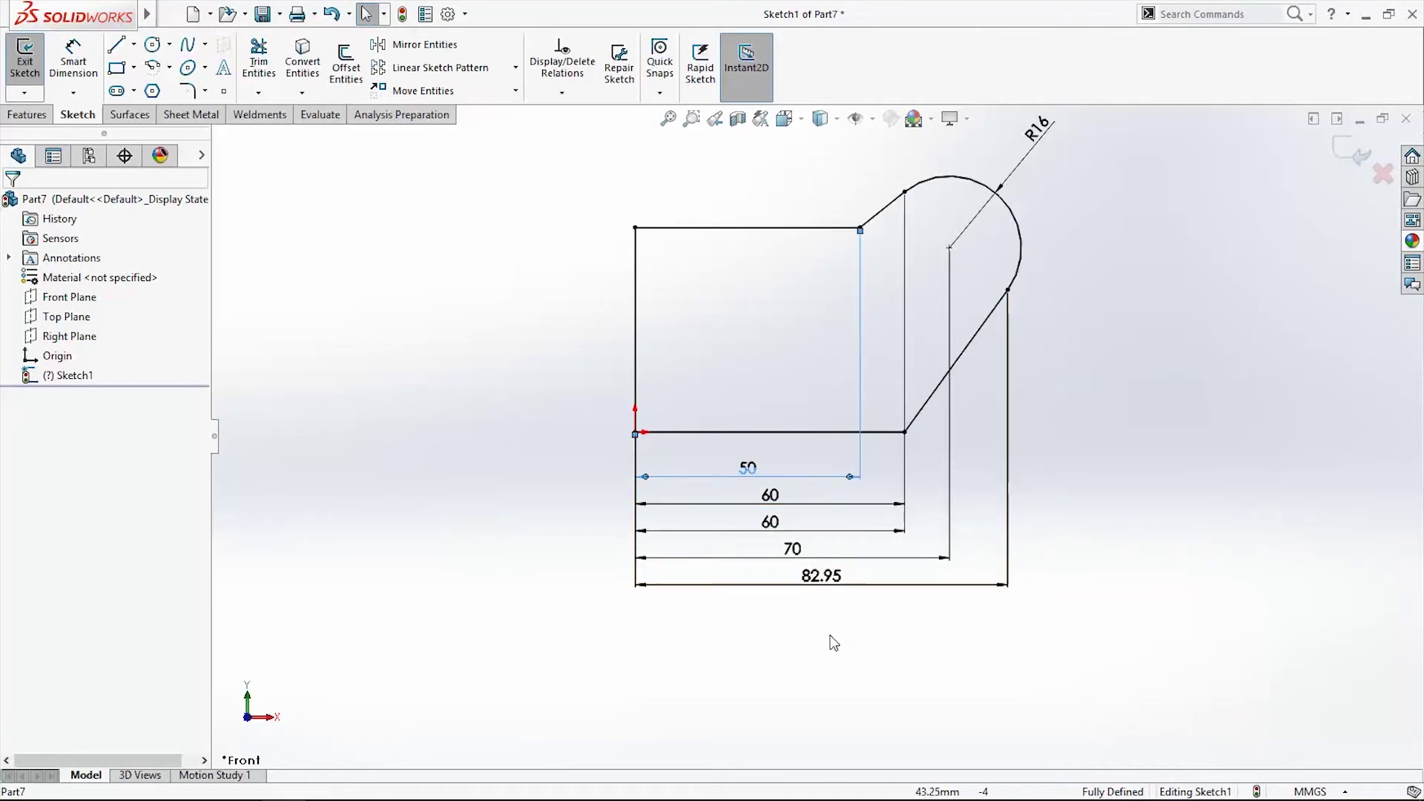
{"action": "scroll", "coordinate": [846, 549], "scroll_direction": "up", "scroll_amount": 2}
{"action": "double_click", "coordinate": [744, 520]}
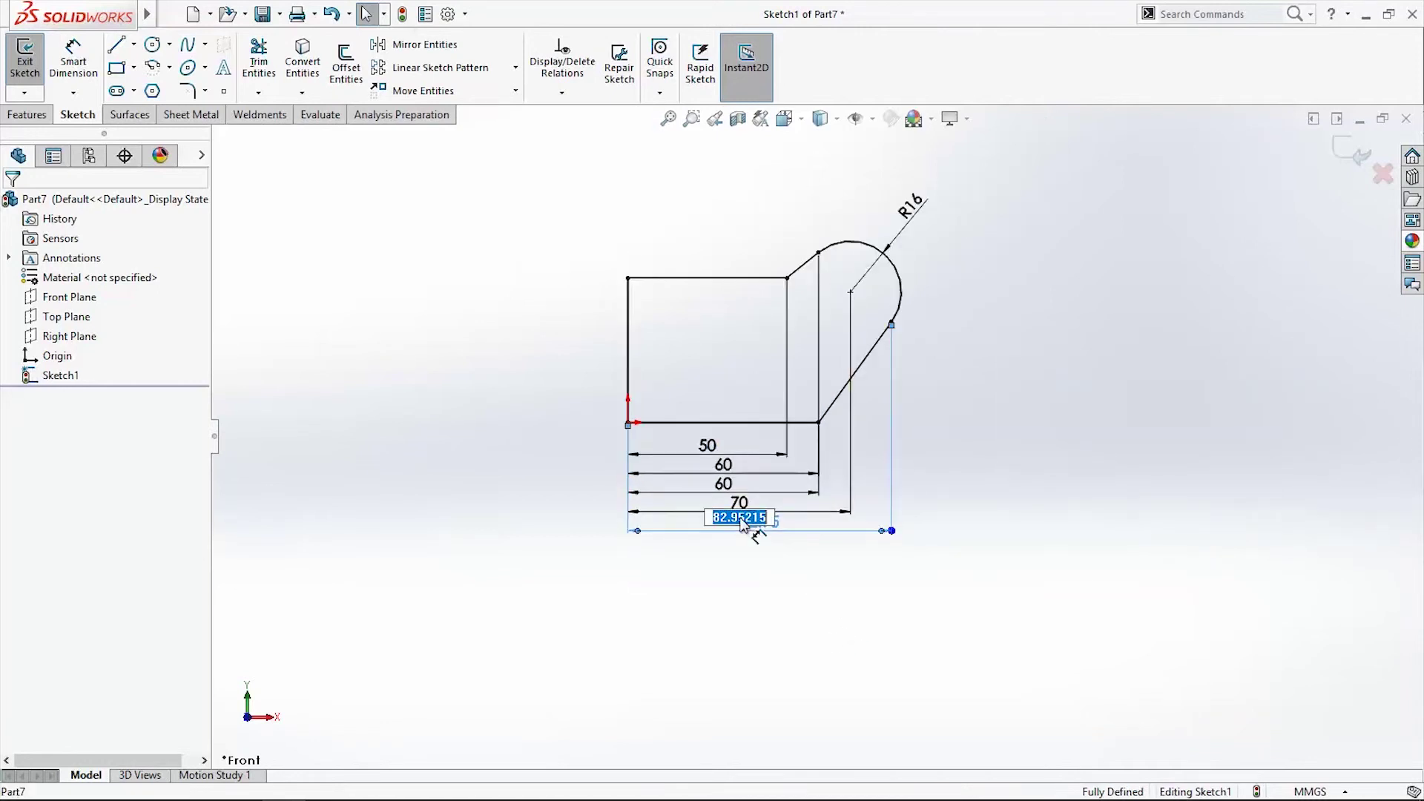
{"action": "type", "text": "80"}
{"action": "key", "text": "Return"}
{"action": "scroll", "coordinate": [782, 399], "scroll_direction": "down", "scroll_amount": 3}
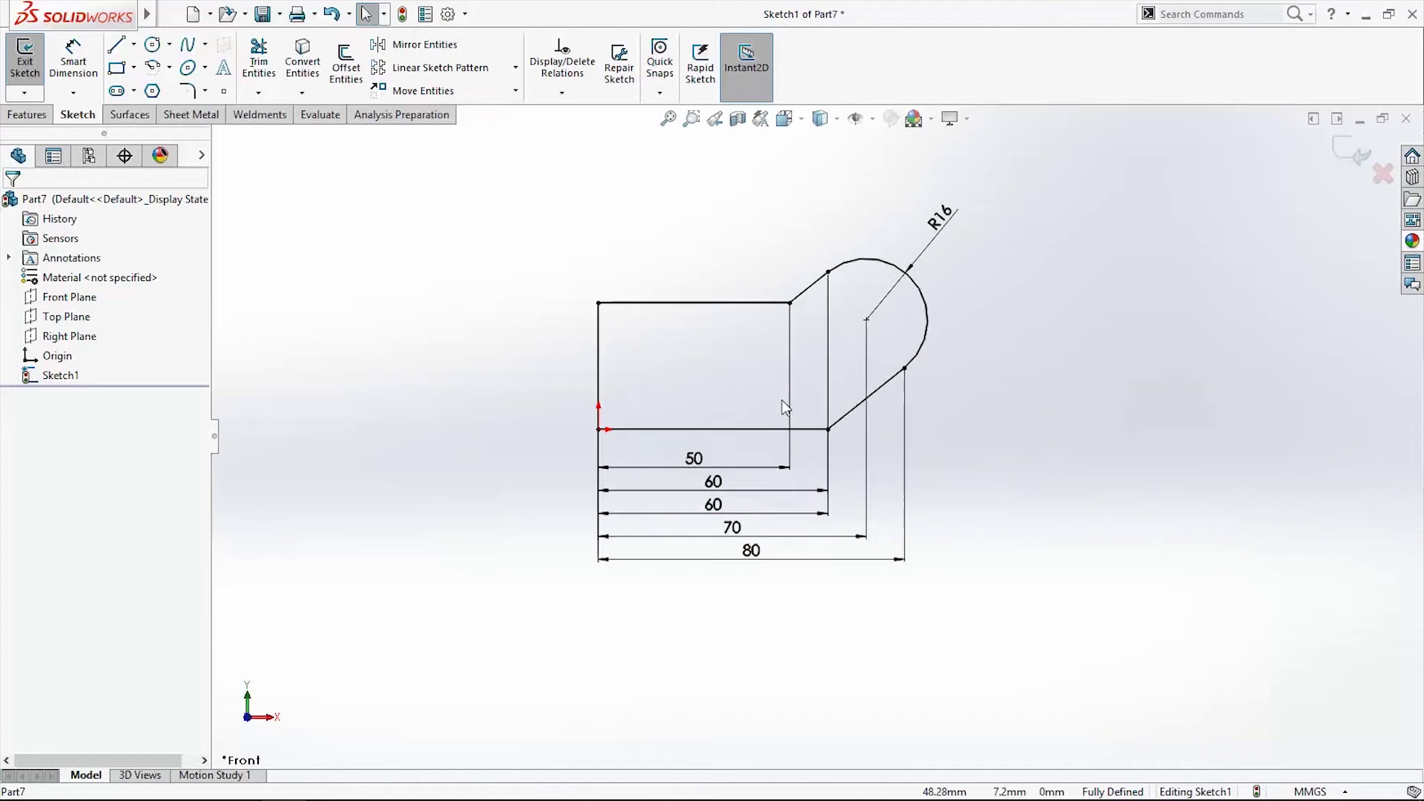
{"action": "scroll", "coordinate": [815, 436], "scroll_direction": "up", "scroll_amount": 2}
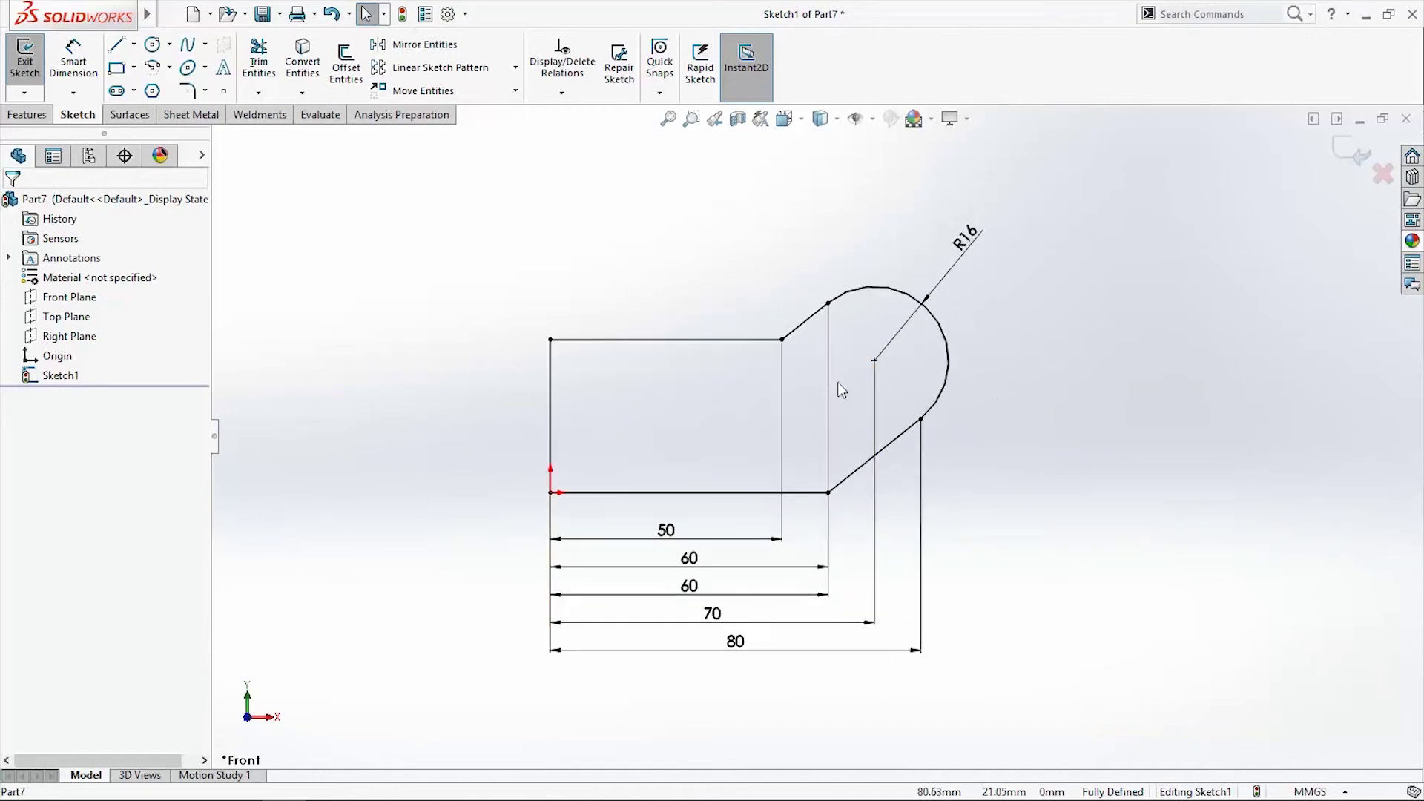
- Extrude Sketch1 20 mm in the reversed direction to create Boss-Extrude1
{"action": "left_click", "coordinate": [26, 114]}
{"action": "left_click", "coordinate": [33, 70]}
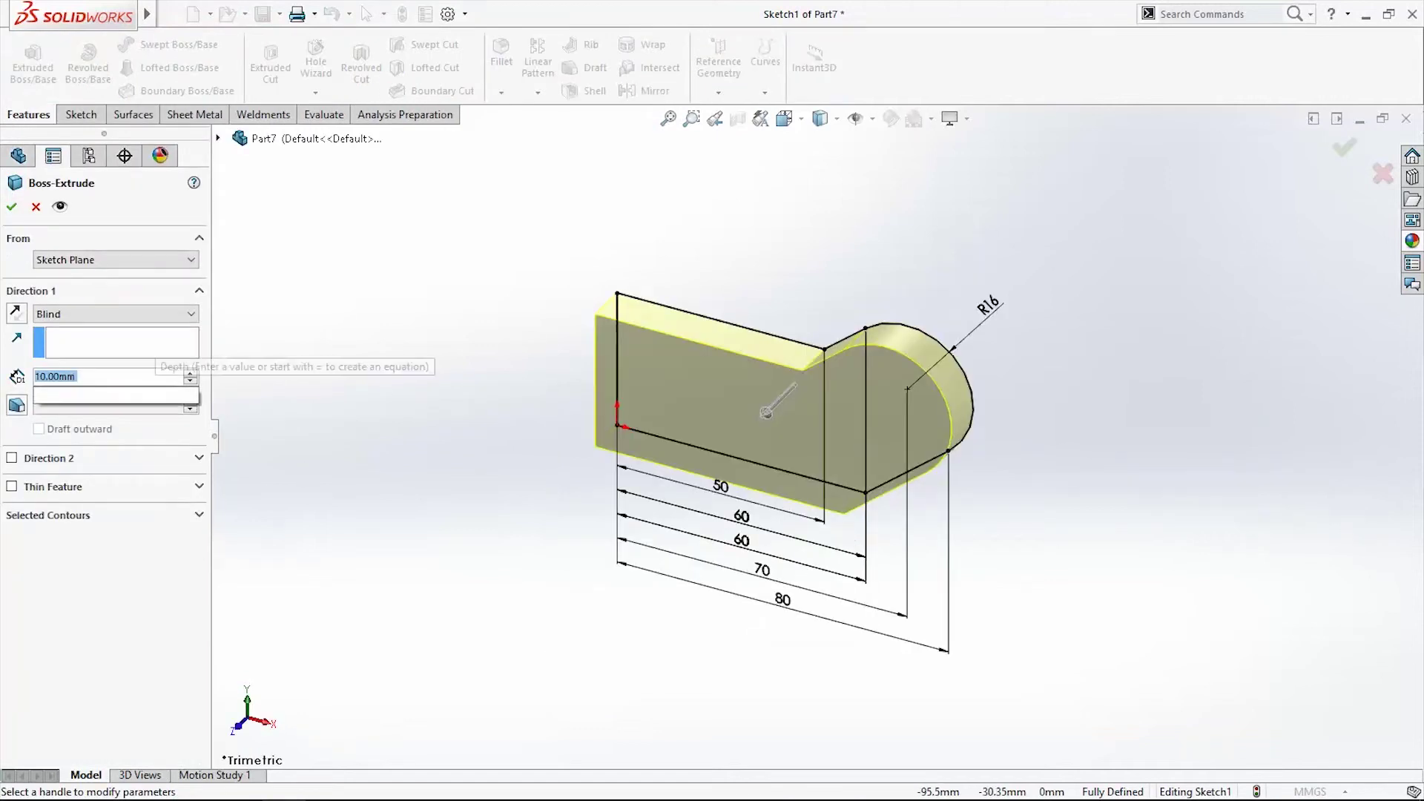
{"action": "left_click", "coordinate": [191, 371]}
{"action": "left_click", "coordinate": [15, 313]}
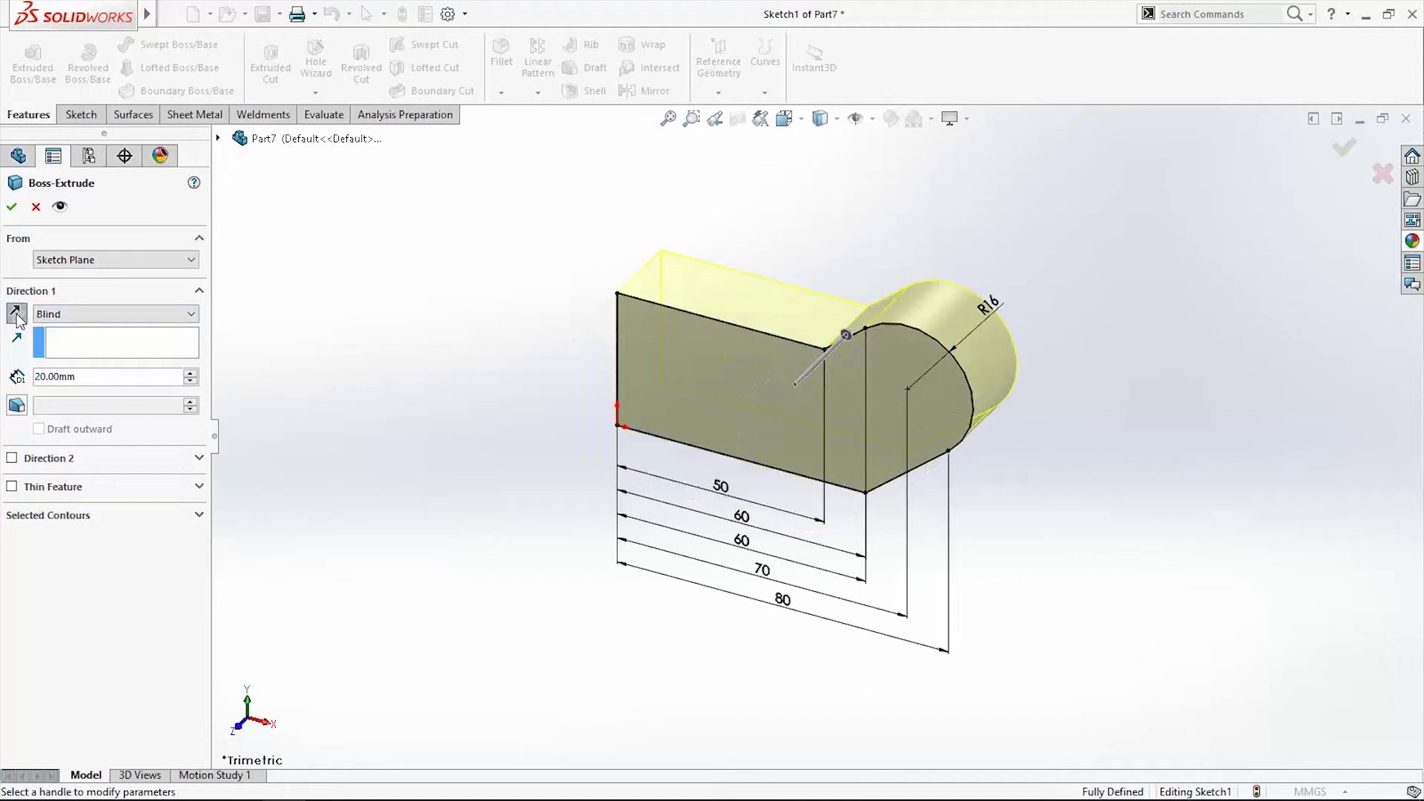
{"action": "left_click", "coordinate": [18, 213]}
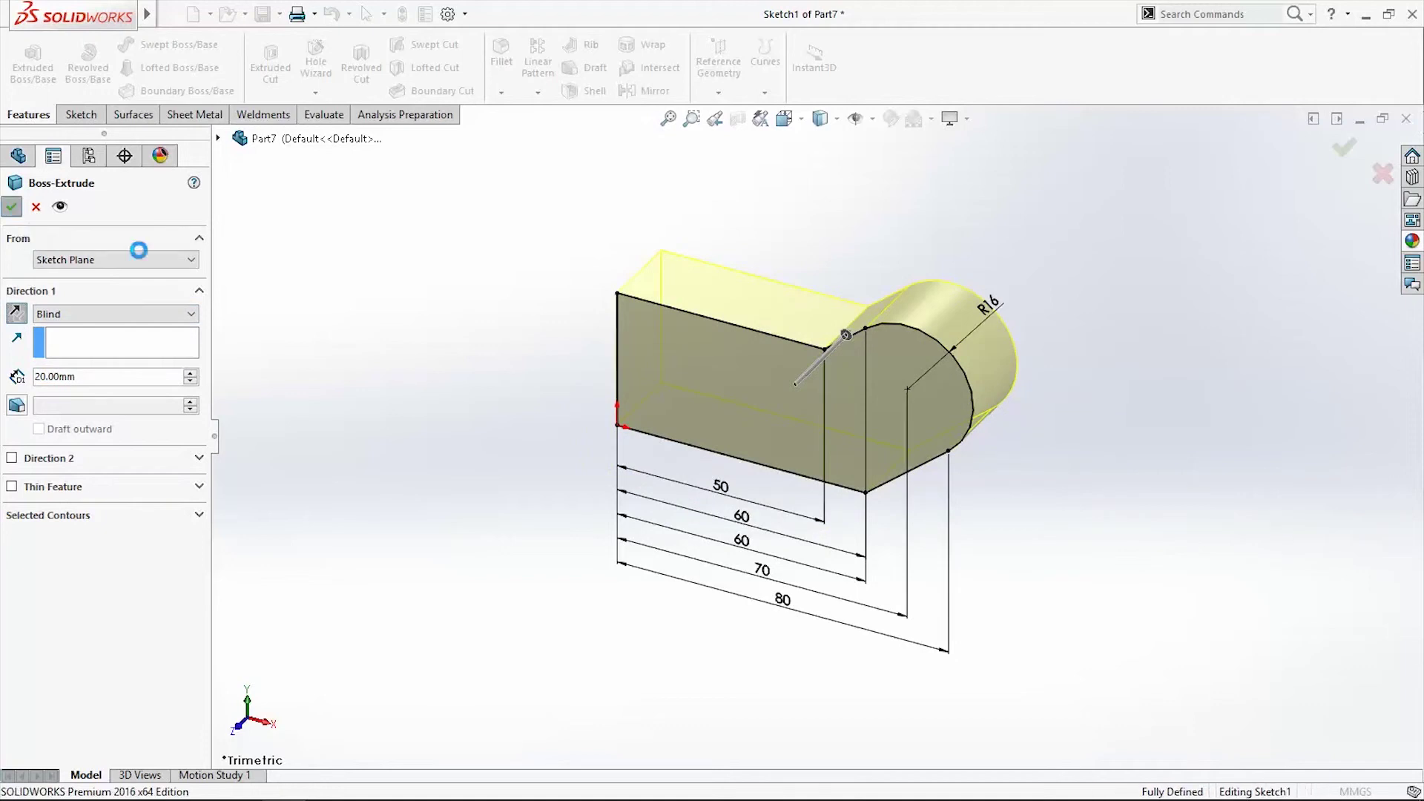
{"action": "middle_click_drag", "start_coordinate": [950, 478], "coordinate": [998, 470]}
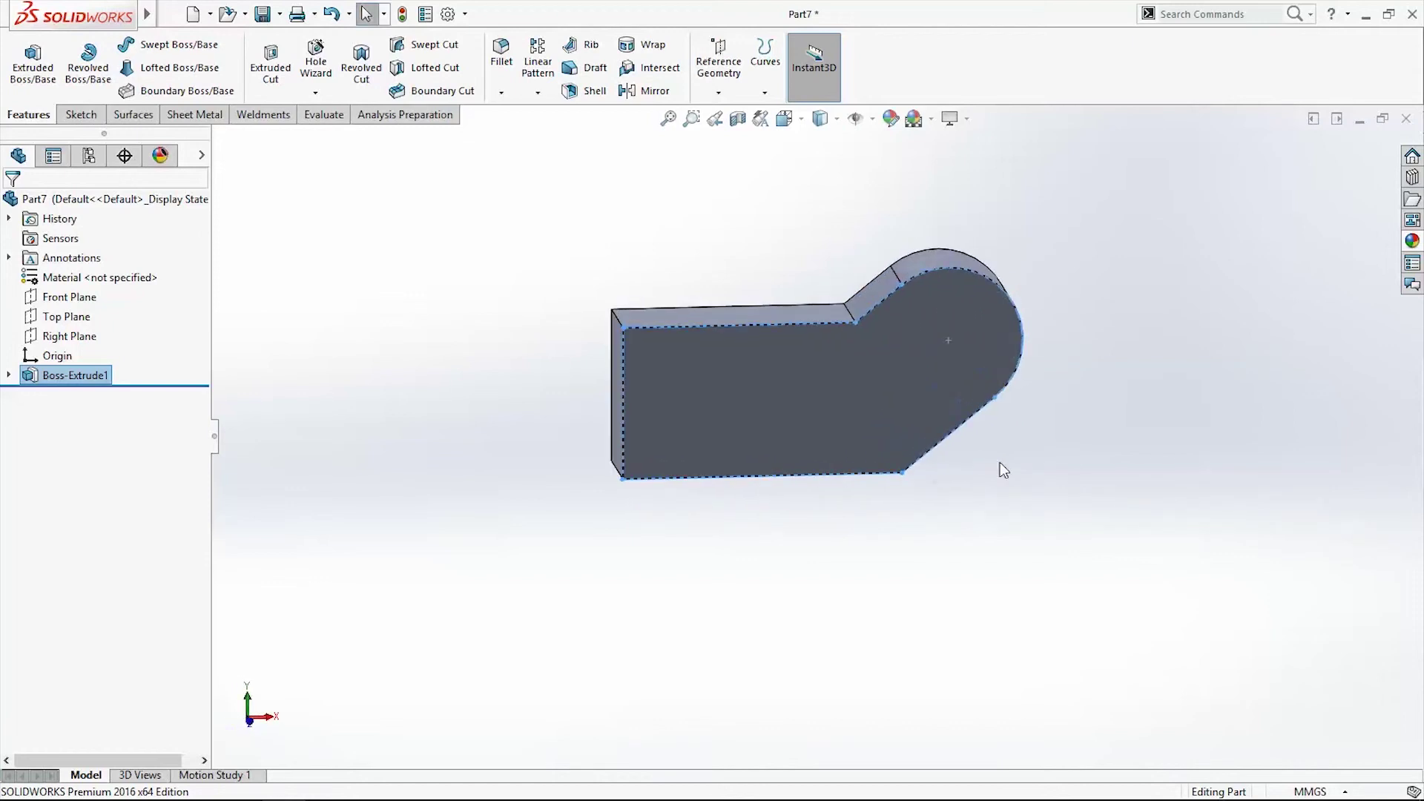
- Switch to the front view and start a sketch on the plate's front face
{"action": "key", "text": "space"}
{"action": "left_click", "coordinate": [887, 430]}
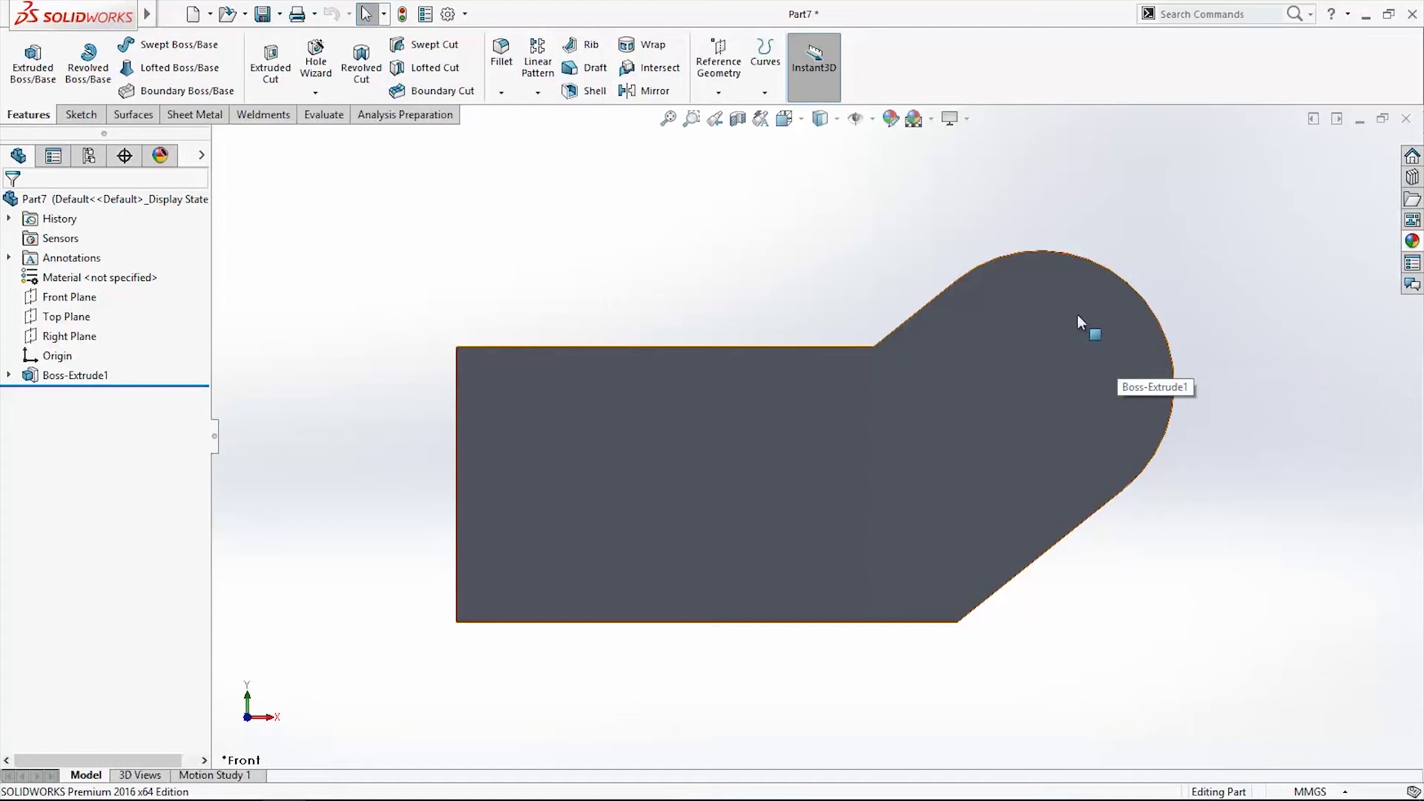
{"action": "left_click", "coordinate": [81, 114]}
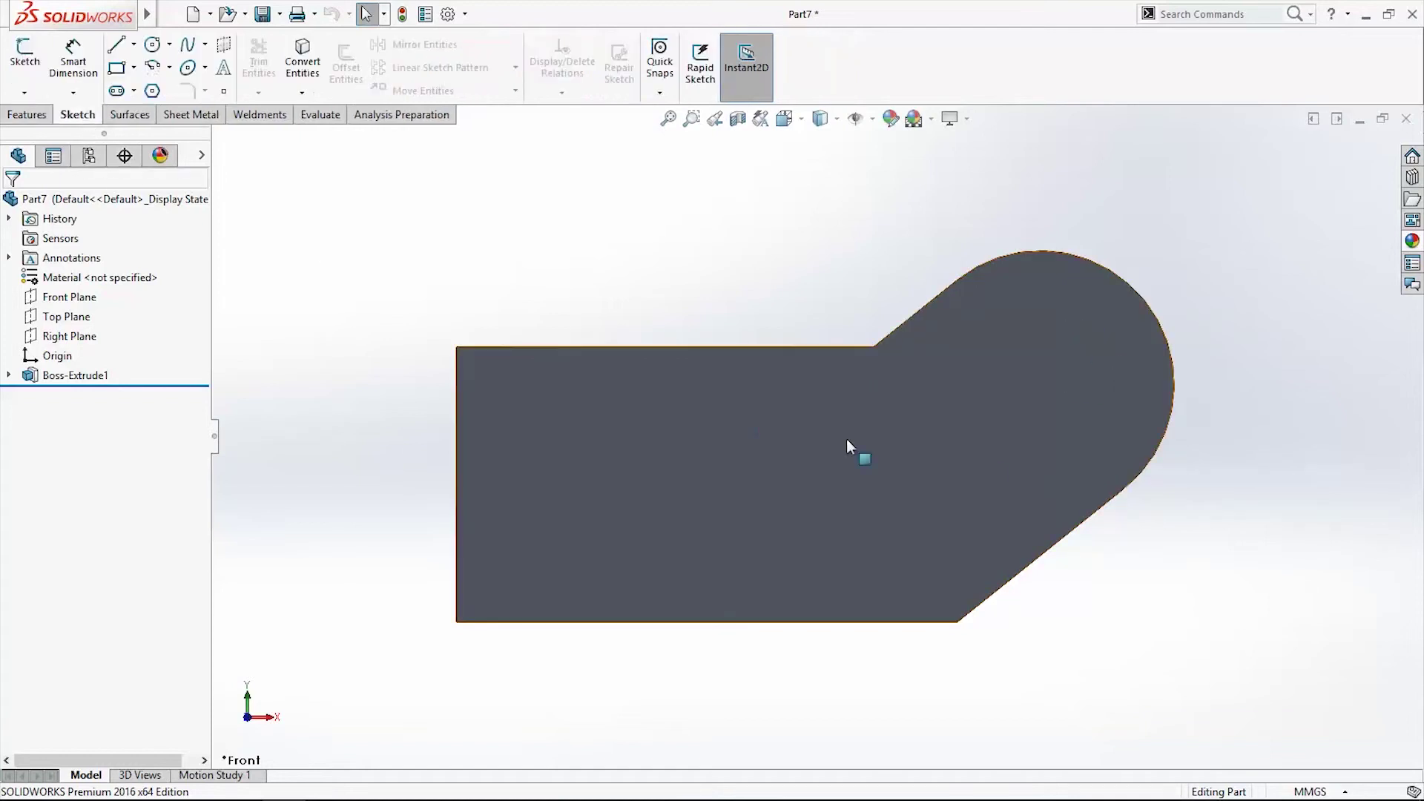
{"action": "left_click", "coordinate": [979, 451]}
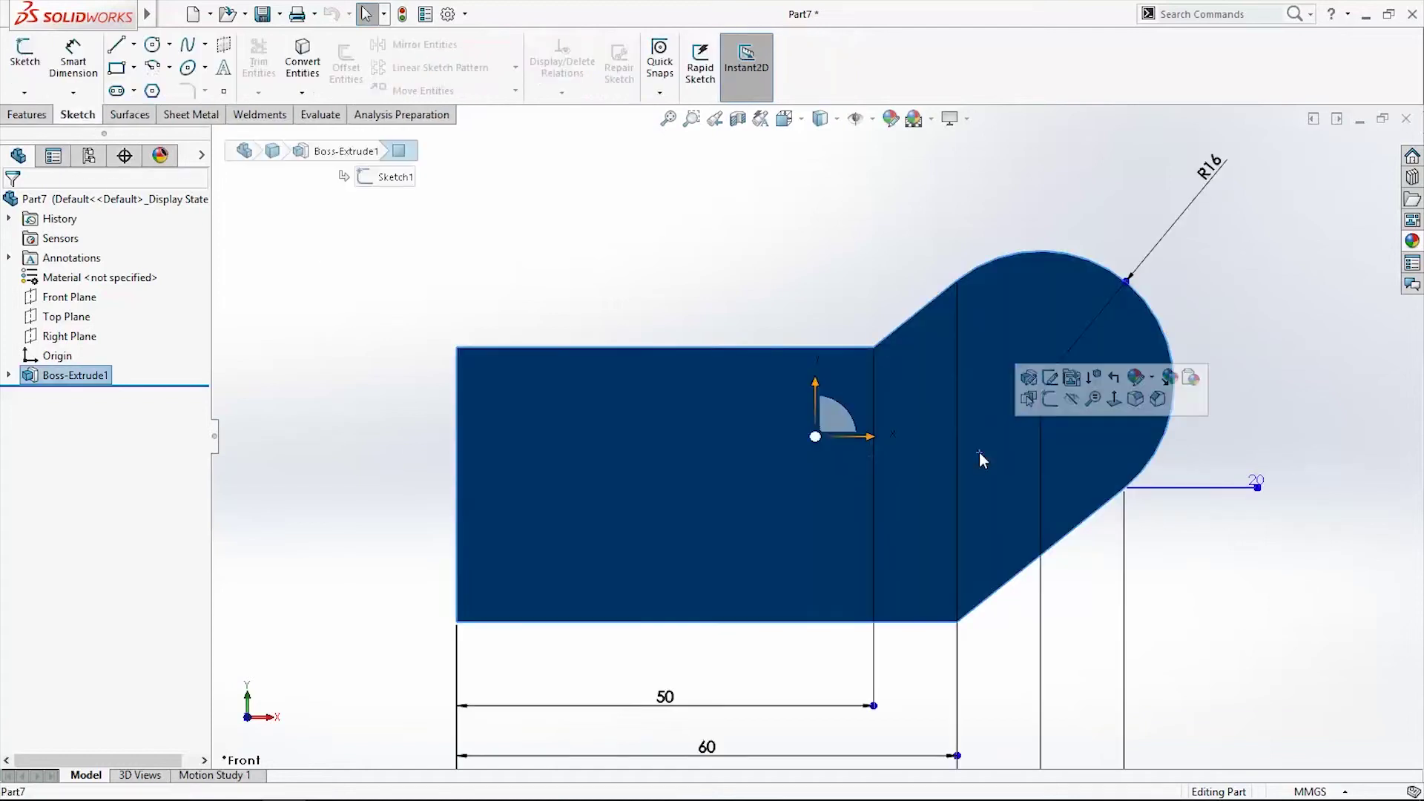
{"action": "left_click", "coordinate": [25, 56]}
- Draw a circle centred in the rounded end and dimension it Ø20
{"action": "left_click", "coordinate": [153, 45]}
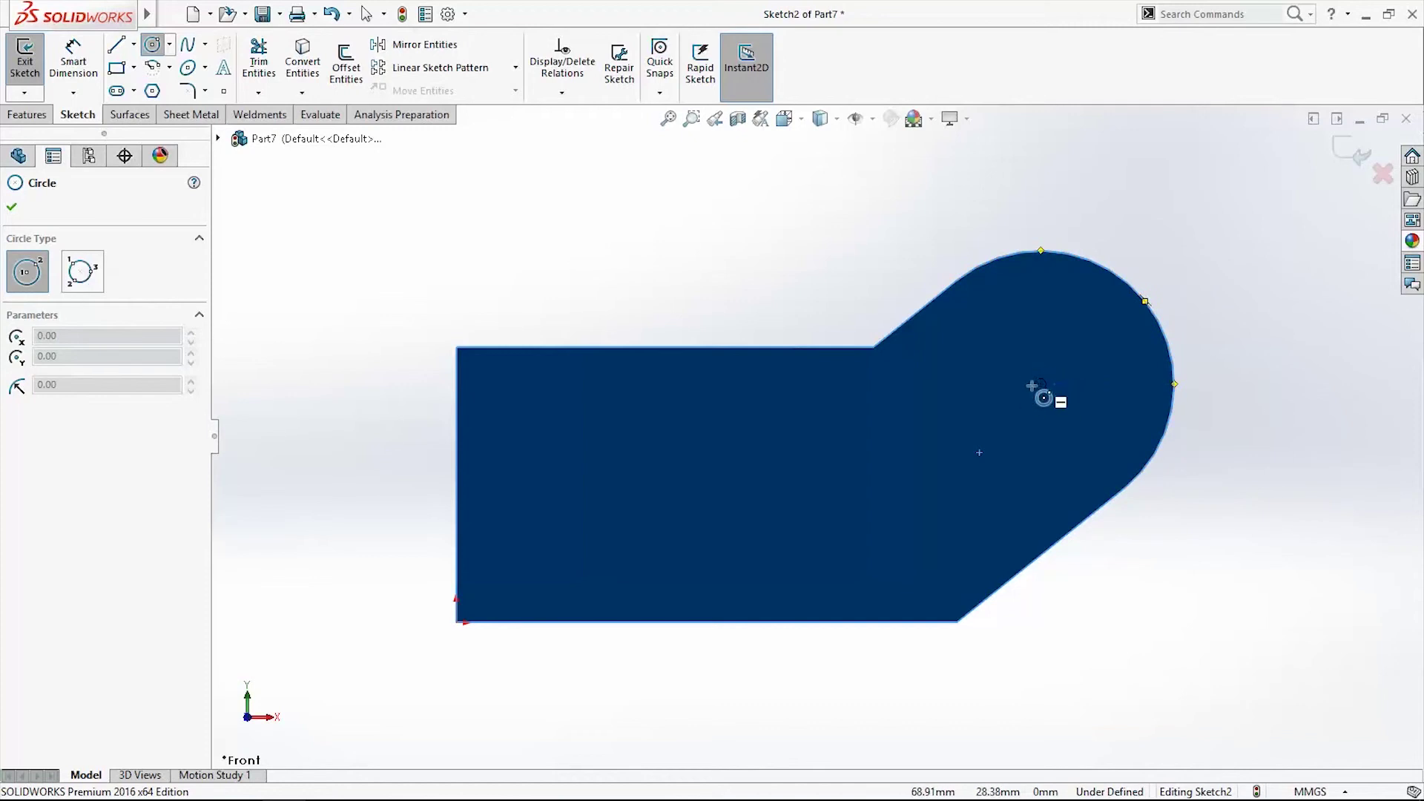
{"action": "left_click", "coordinate": [1041, 384]}
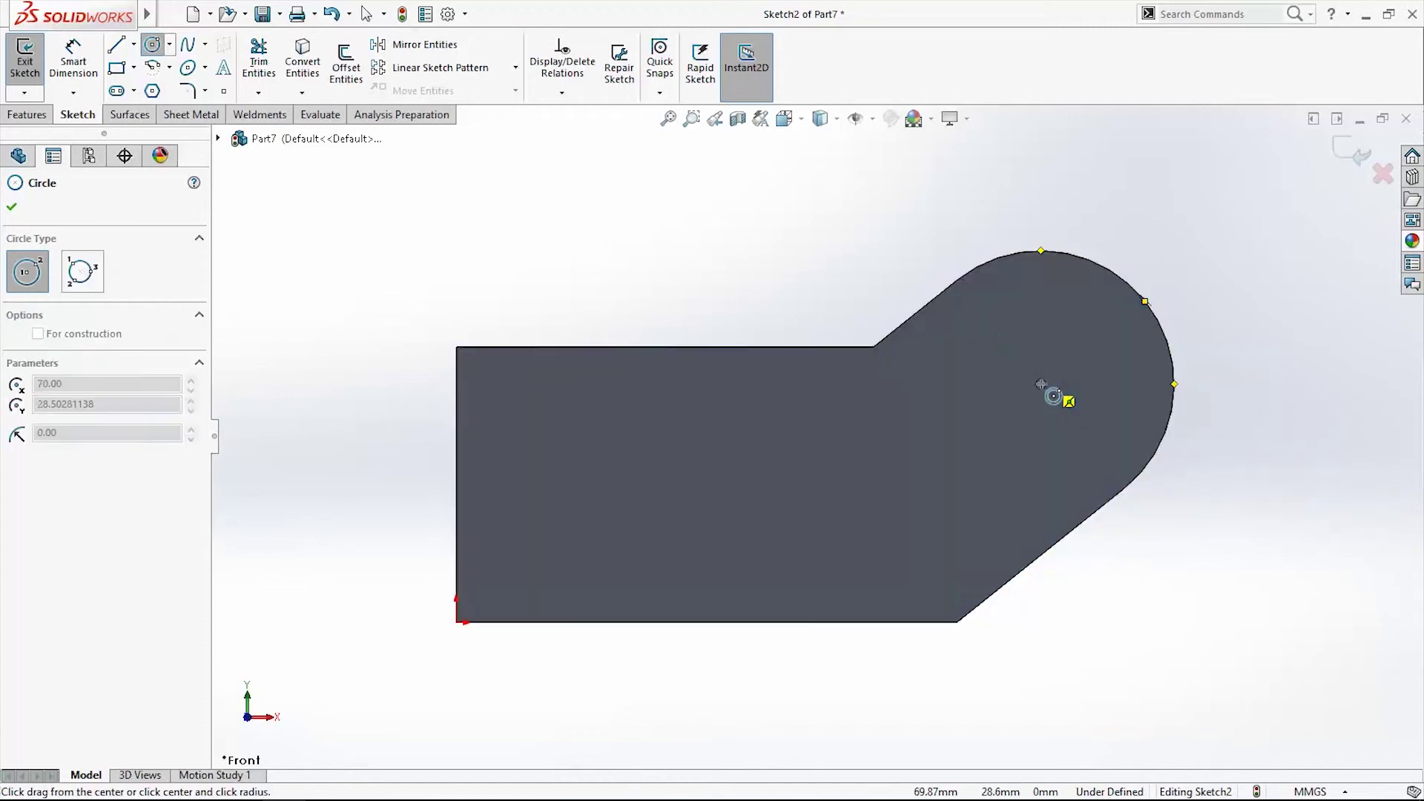
{"action": "left_click", "coordinate": [1105, 363]}
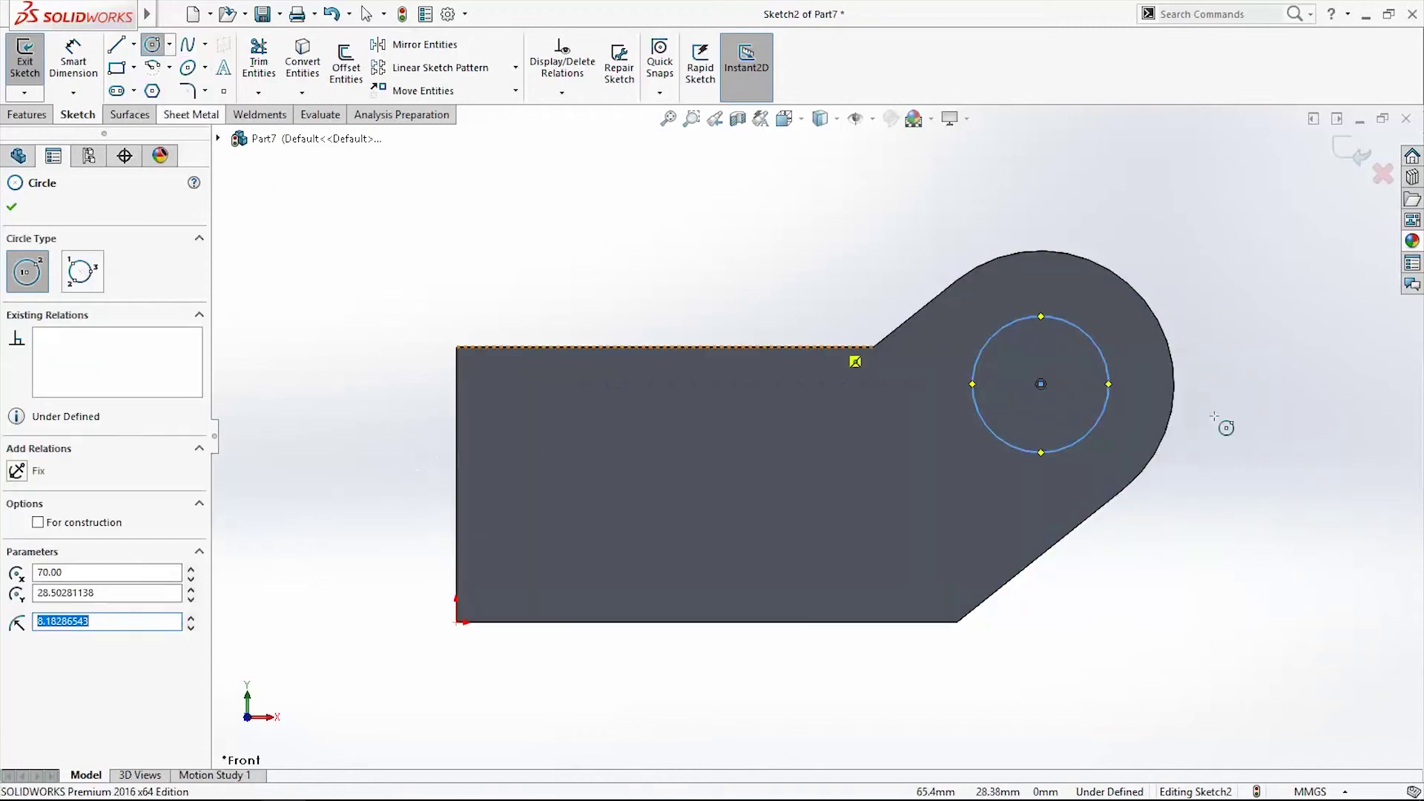
{"action": "left_click", "coordinate": [74, 63]}
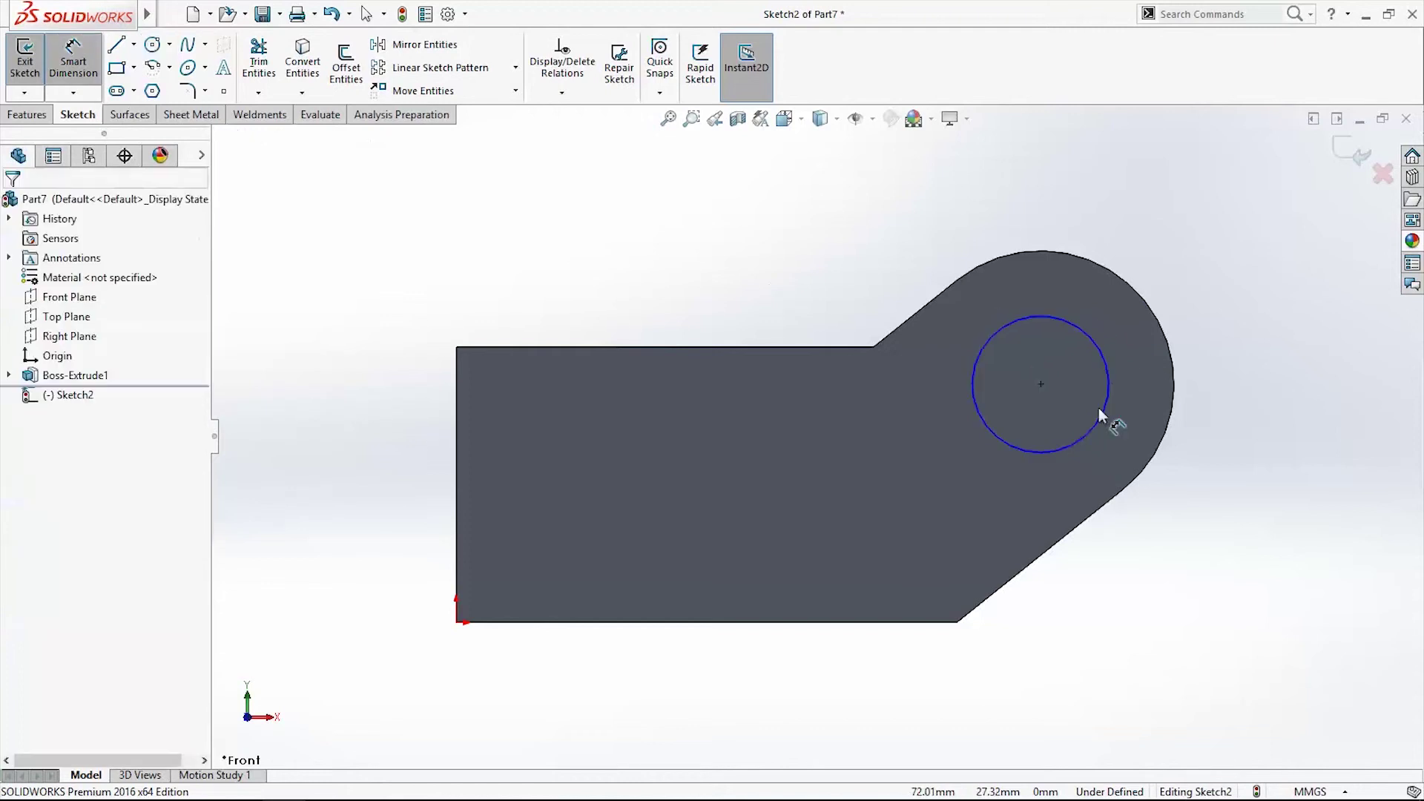
{"action": "left_click", "coordinate": [1112, 384]}
{"action": "left_click", "coordinate": [1305, 380]}
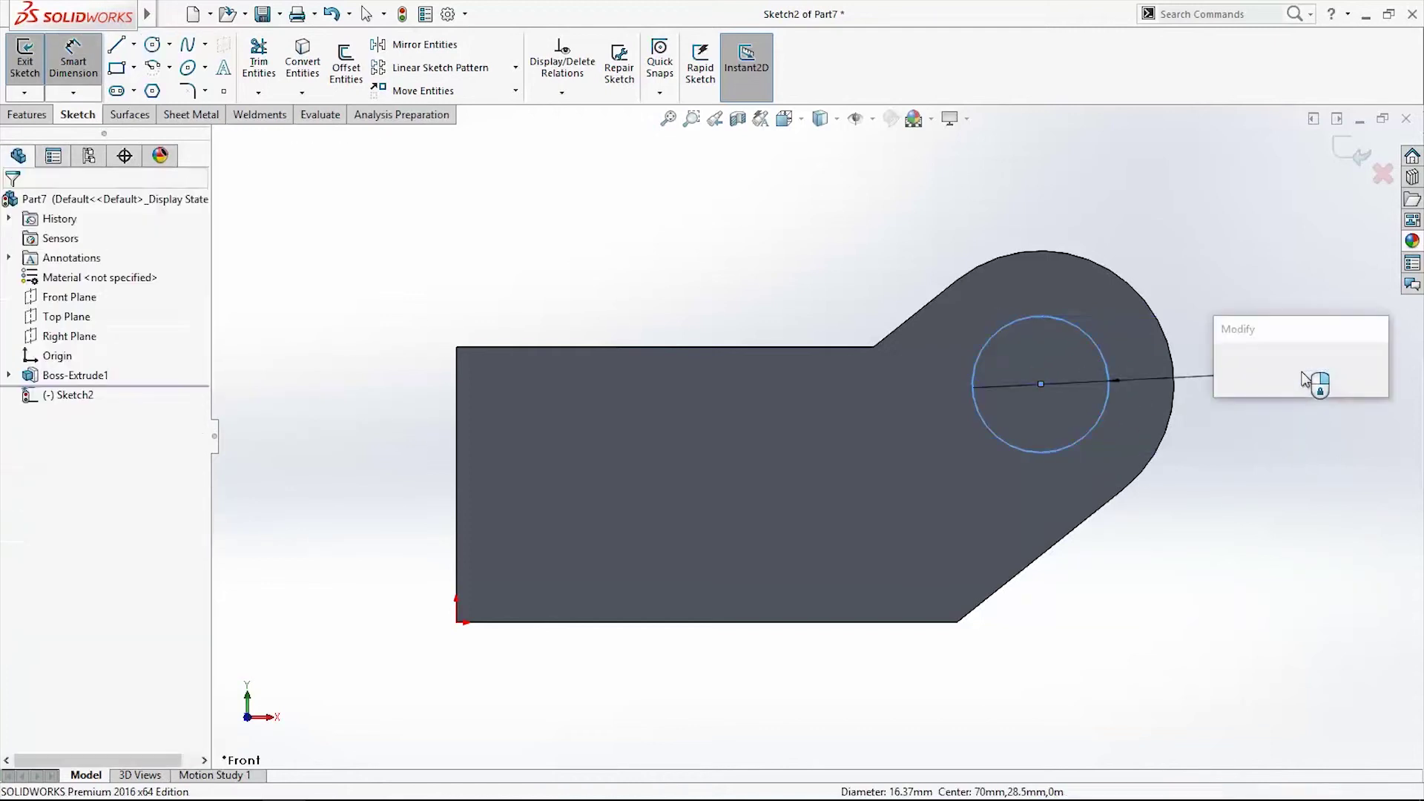
{"action": "type", "text": "20"}
{"action": "key", "text": "Return"}
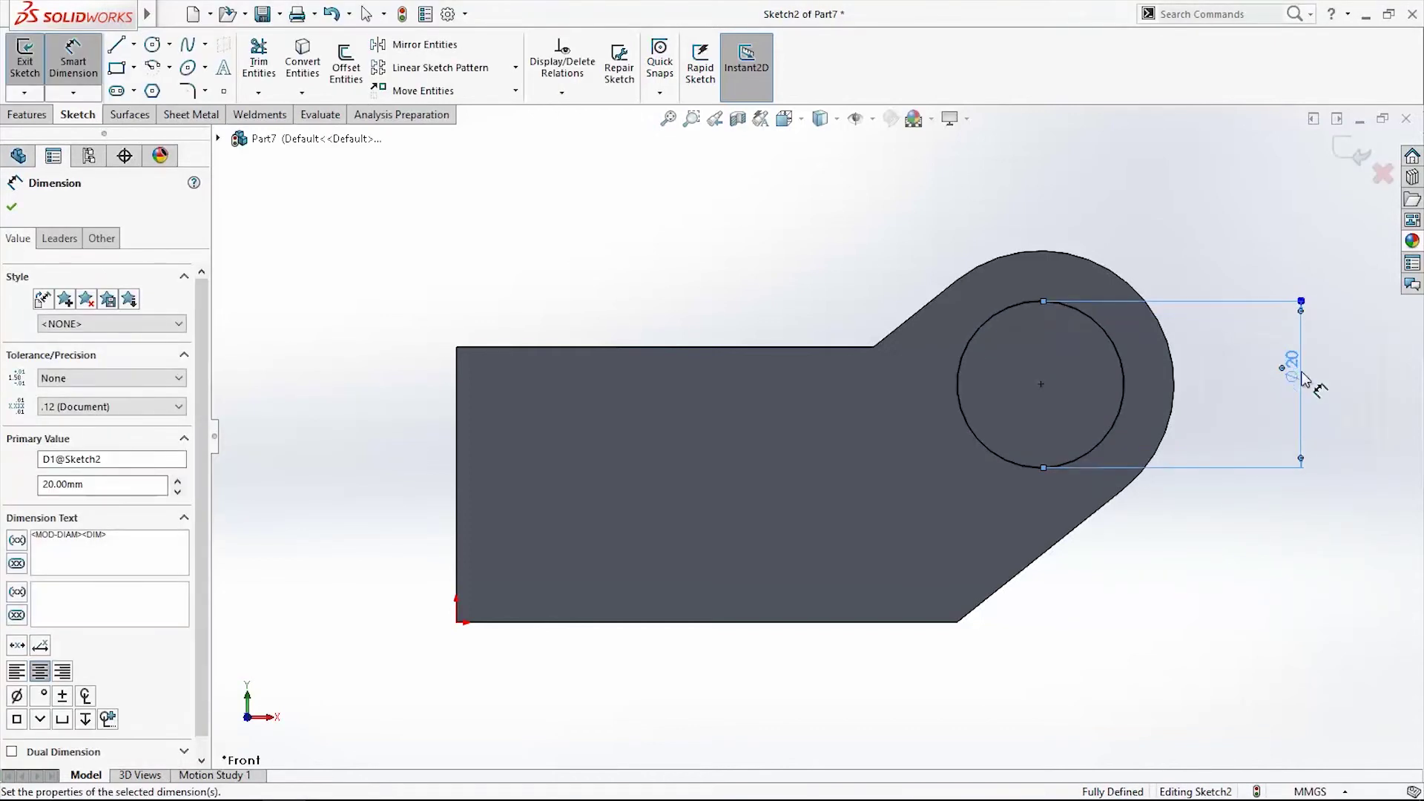
{"action": "key", "text": "f"}
{"action": "scroll", "coordinate": [928, 461], "scroll_direction": "down", "scroll_amount": 1}
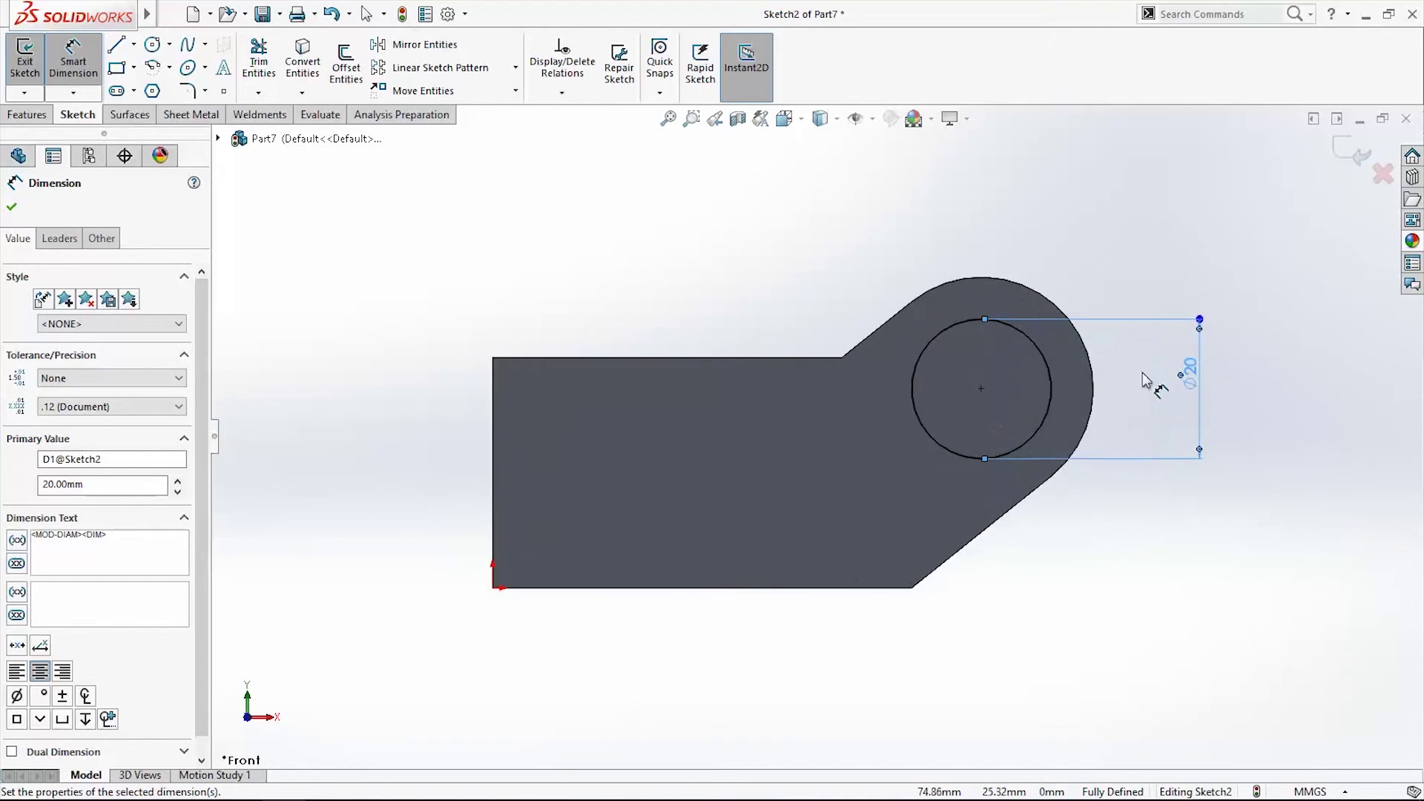
- Exit Sketch2 and launch Extruded Cut, previewing a Blind 20 mm cut into the boss
{"action": "left_click", "coordinate": [1359, 157]}
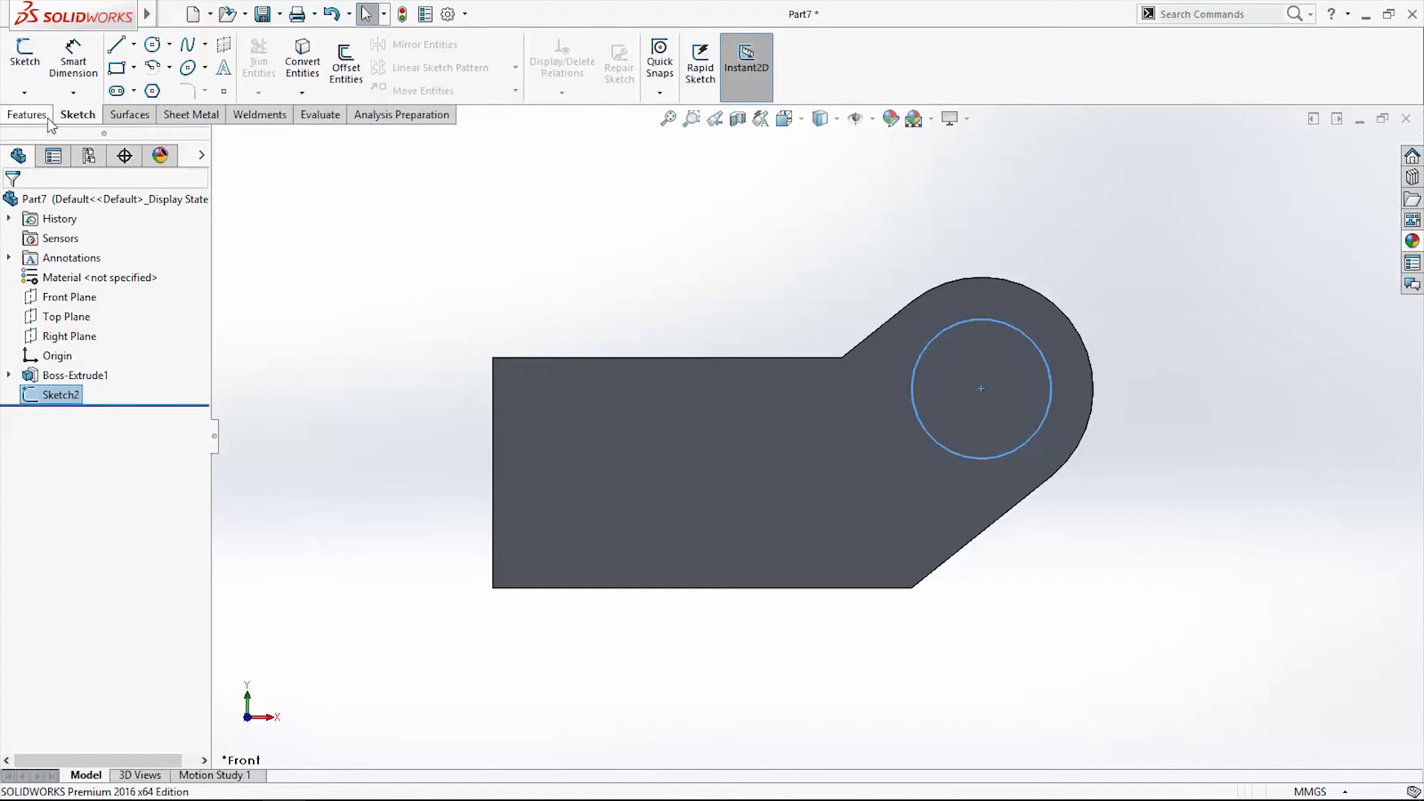
{"action": "left_click", "coordinate": [28, 115]}
{"action": "middle_click_drag", "start_coordinate": [833, 470], "coordinate": [806, 527]}
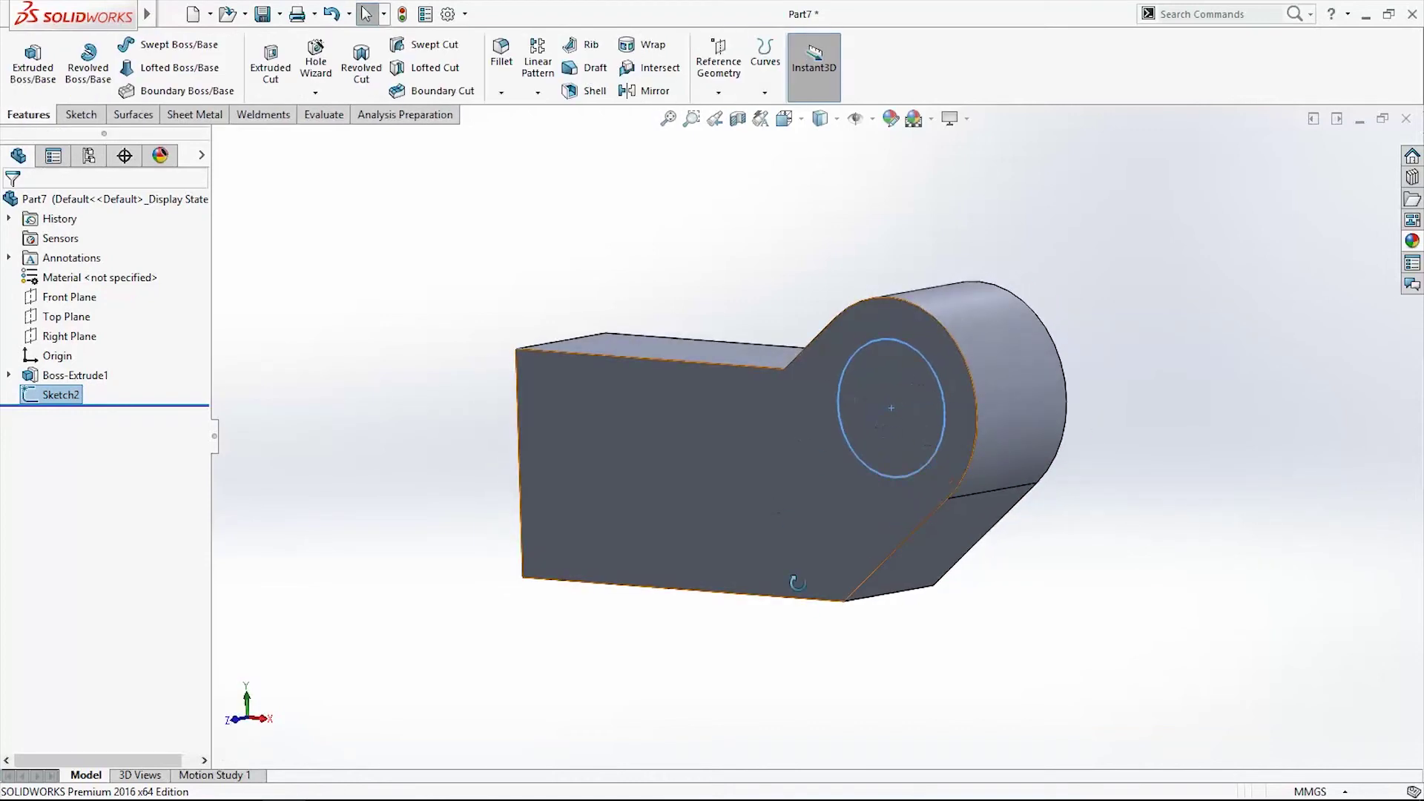
{"action": "middle_click_drag", "start_coordinate": [792, 583], "coordinate": [927, 573]}
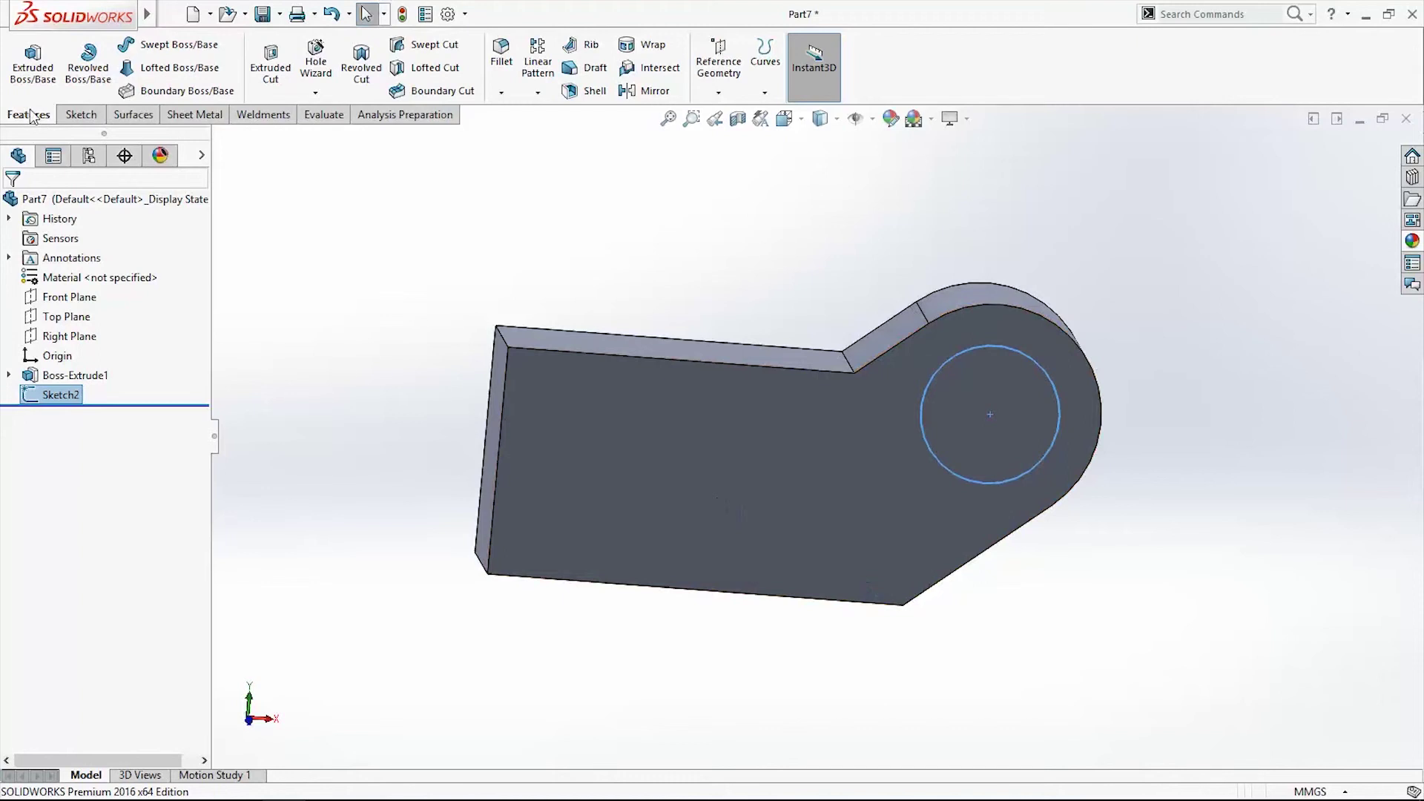
{"action": "left_click", "coordinate": [285, 92]}
{"action": "middle_click_drag", "start_coordinate": [998, 604], "coordinate": [934, 589]}
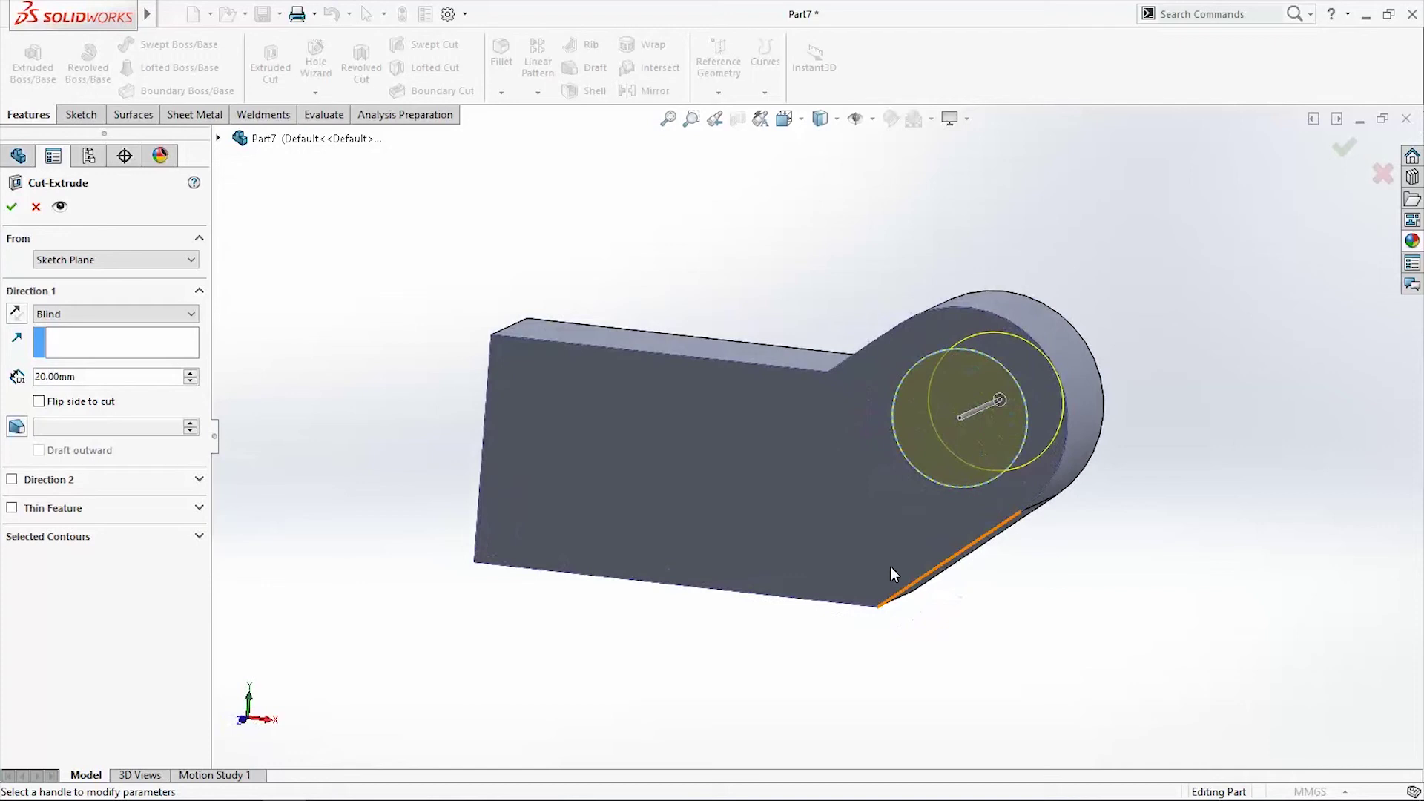
- Keep the Blind end condition and set the cut depth to 5 mm
{"action": "left_click", "coordinate": [81, 316]}
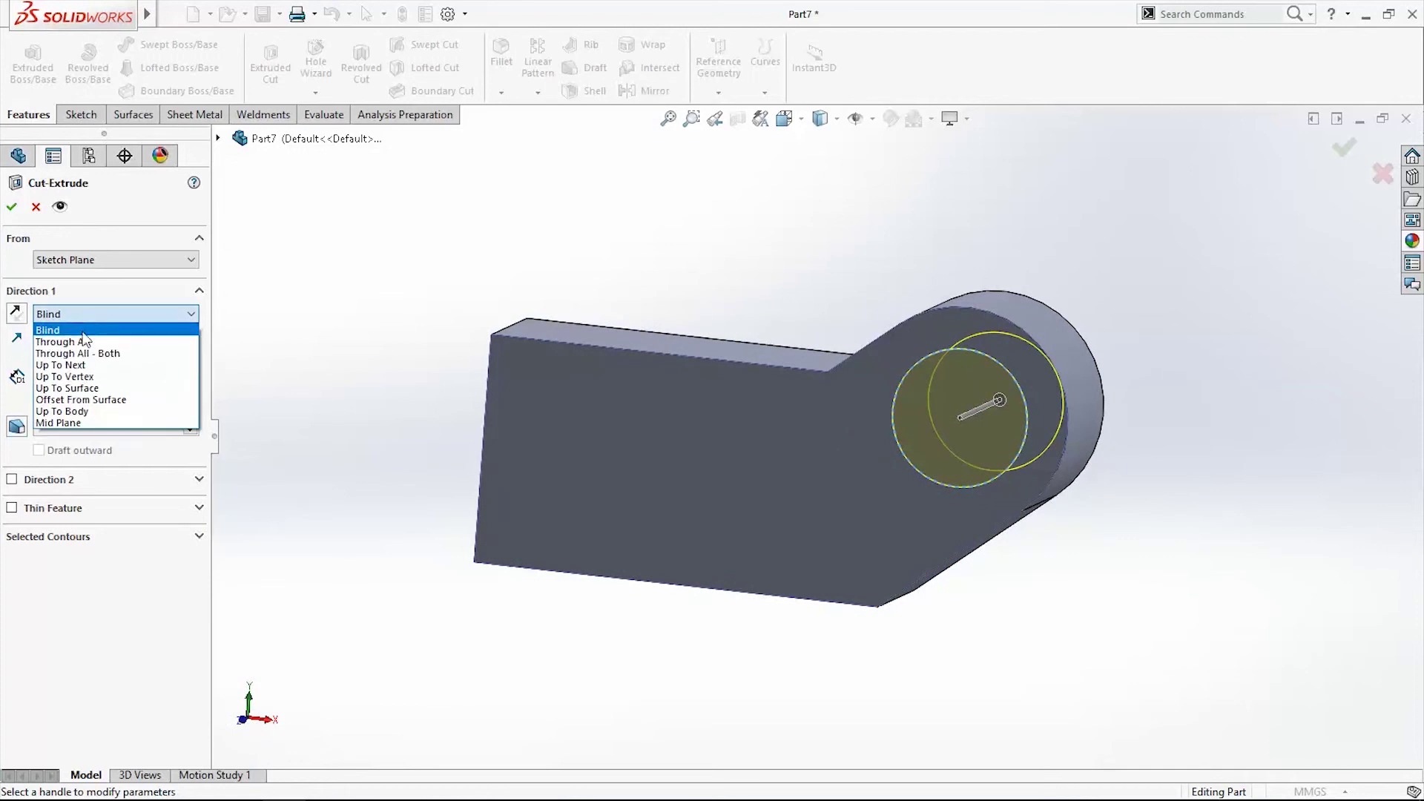
{"action": "left_click", "coordinate": [75, 331]}
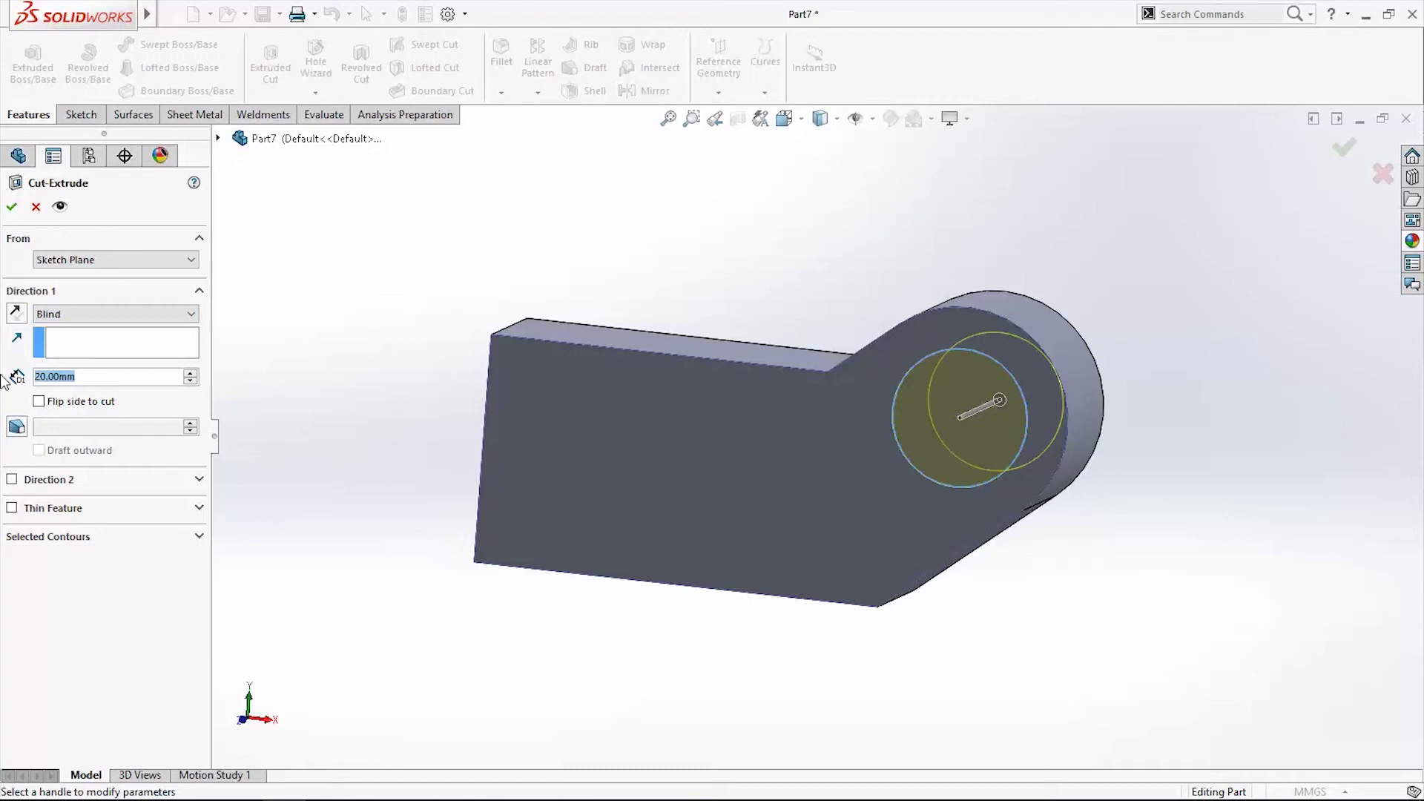
{"action": "type", "text": "5"}
{"action": "key", "text": "Return"}
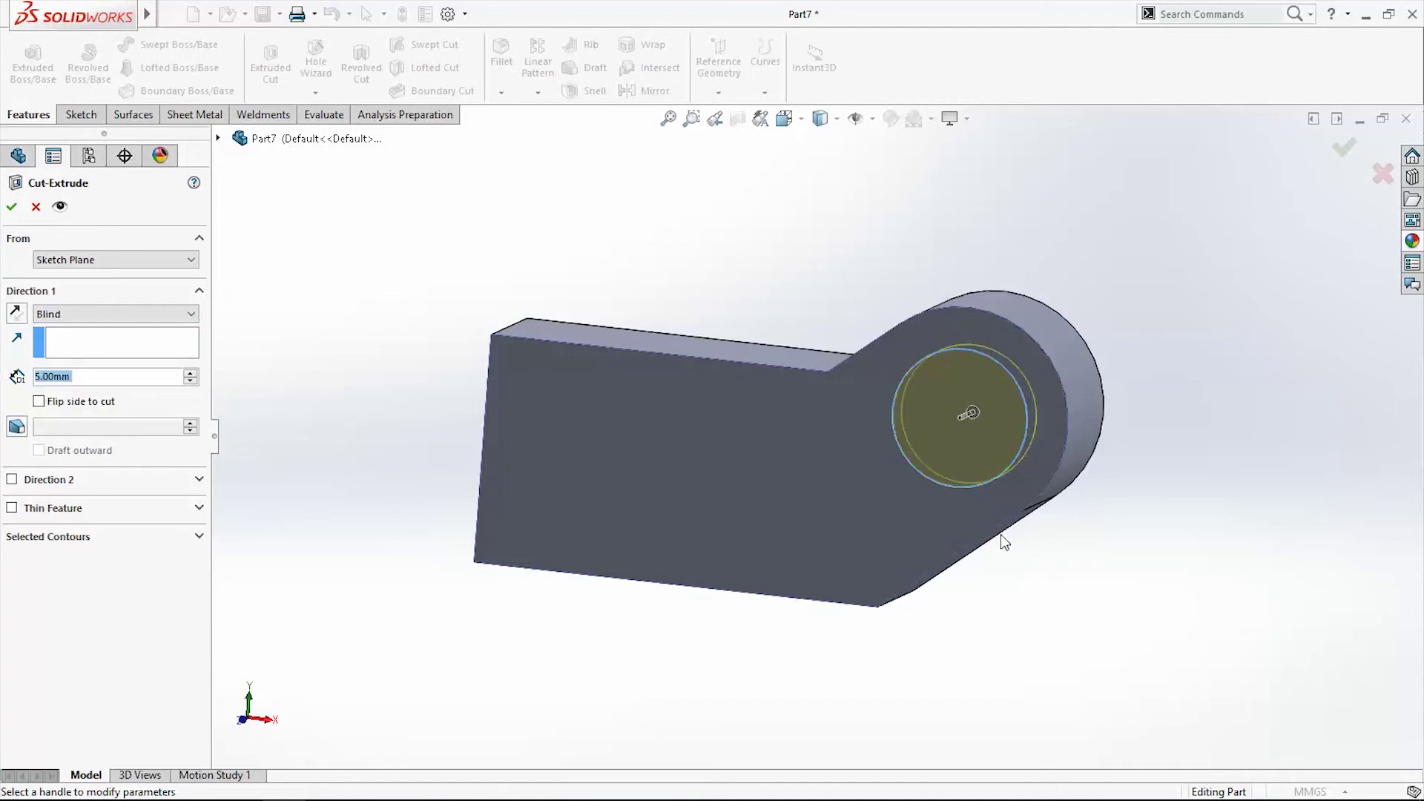
{"action": "mouse_move", "coordinate": [1003, 541]}
{"action": "middle_mouse_down"}
{"action": "mouse_move", "coordinate": [836, 545]}
{"action": "mouse_move", "coordinate": [975, 541]}
{"action": "mouse_move", "coordinate": [1018, 557]}
{"action": "middle_mouse_up"}
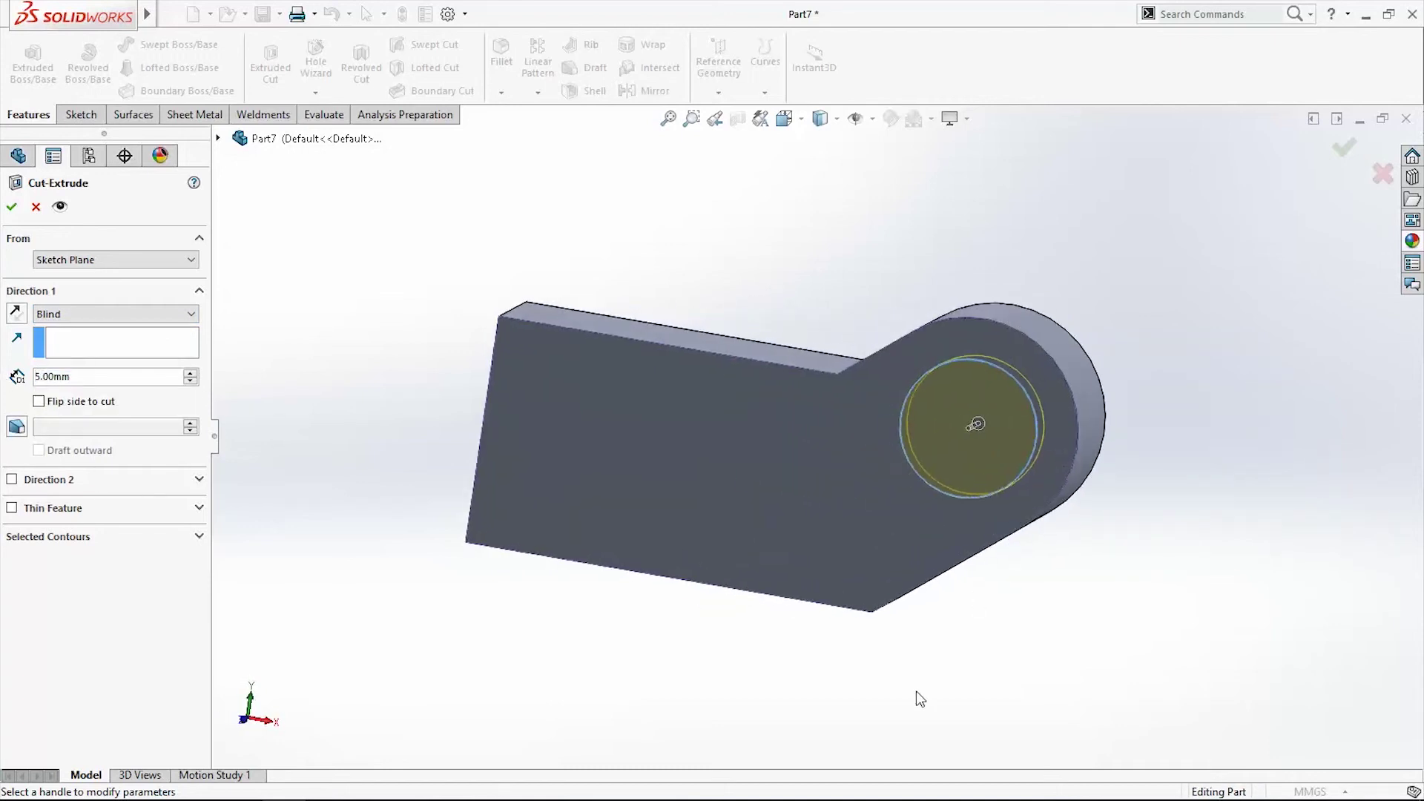
{"action": "scroll", "coordinate": [966, 436], "scroll_direction": "down", "scroll_amount": 2}
{"action": "middle_click_drag", "start_coordinate": [911, 420], "coordinate": [811, 429]}
- Try the Thin Feature option, turn it back off, and confirm the 5 mm blind cut
{"action": "left_click", "coordinate": [134, 318]}
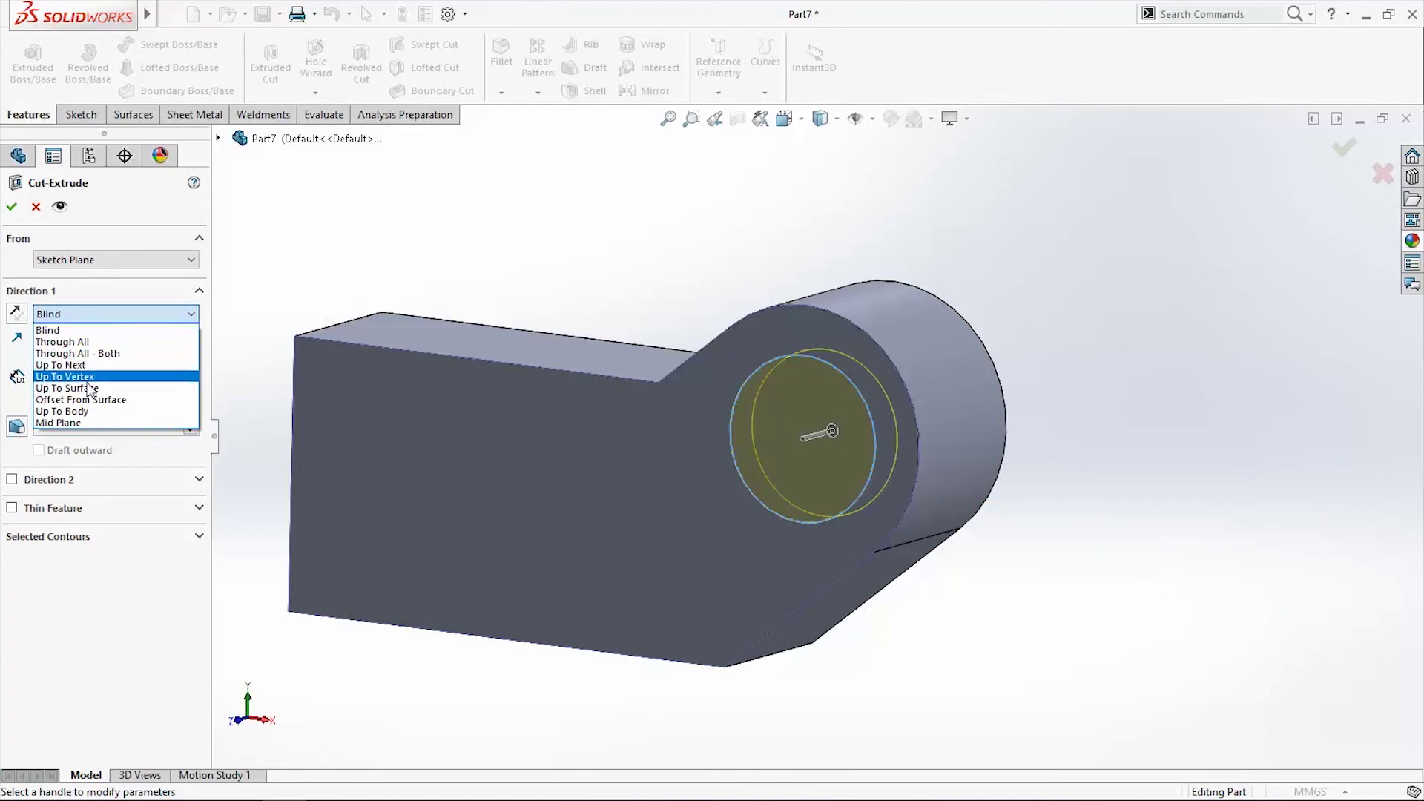
{"action": "left_click", "coordinate": [103, 330]}
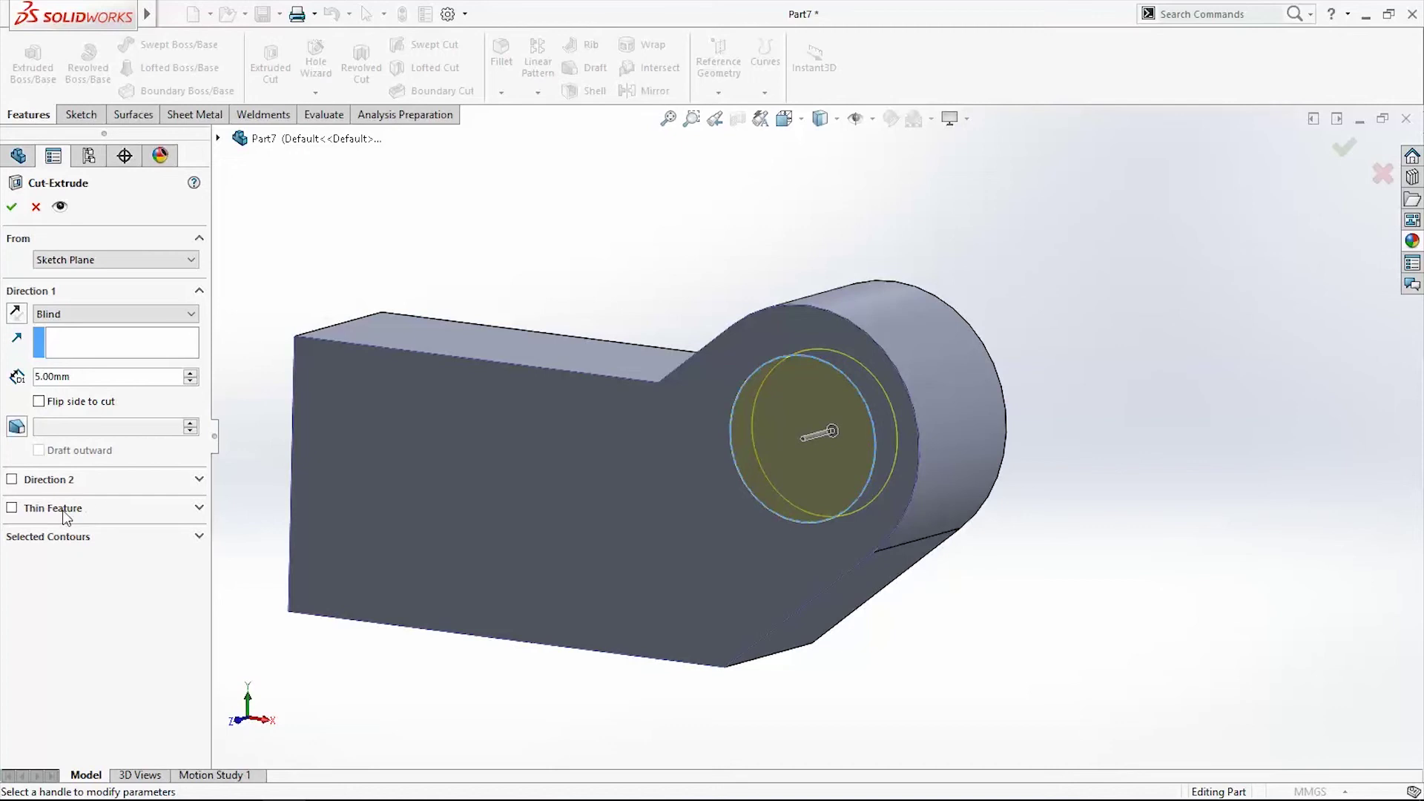
{"action": "left_click", "coordinate": [26, 512]}
{"action": "mouse_move", "coordinate": [704, 512]}
{"action": "middle_mouse_down"}
{"action": "mouse_move", "coordinate": [697, 477]}
{"action": "mouse_move", "coordinate": [679, 509]}
{"action": "middle_mouse_up"}
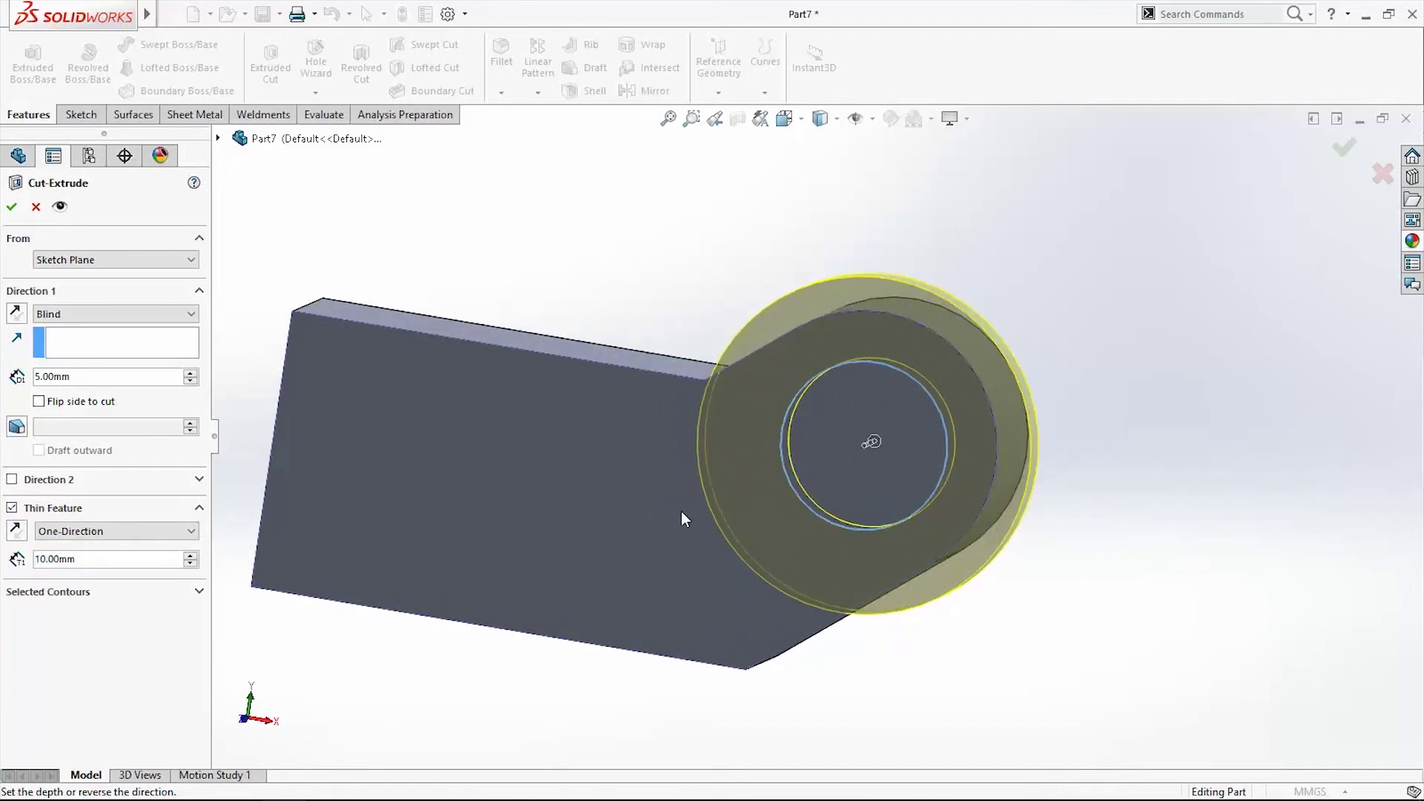
{"action": "middle_click_drag", "start_coordinate": [940, 478], "coordinate": [969, 460]}
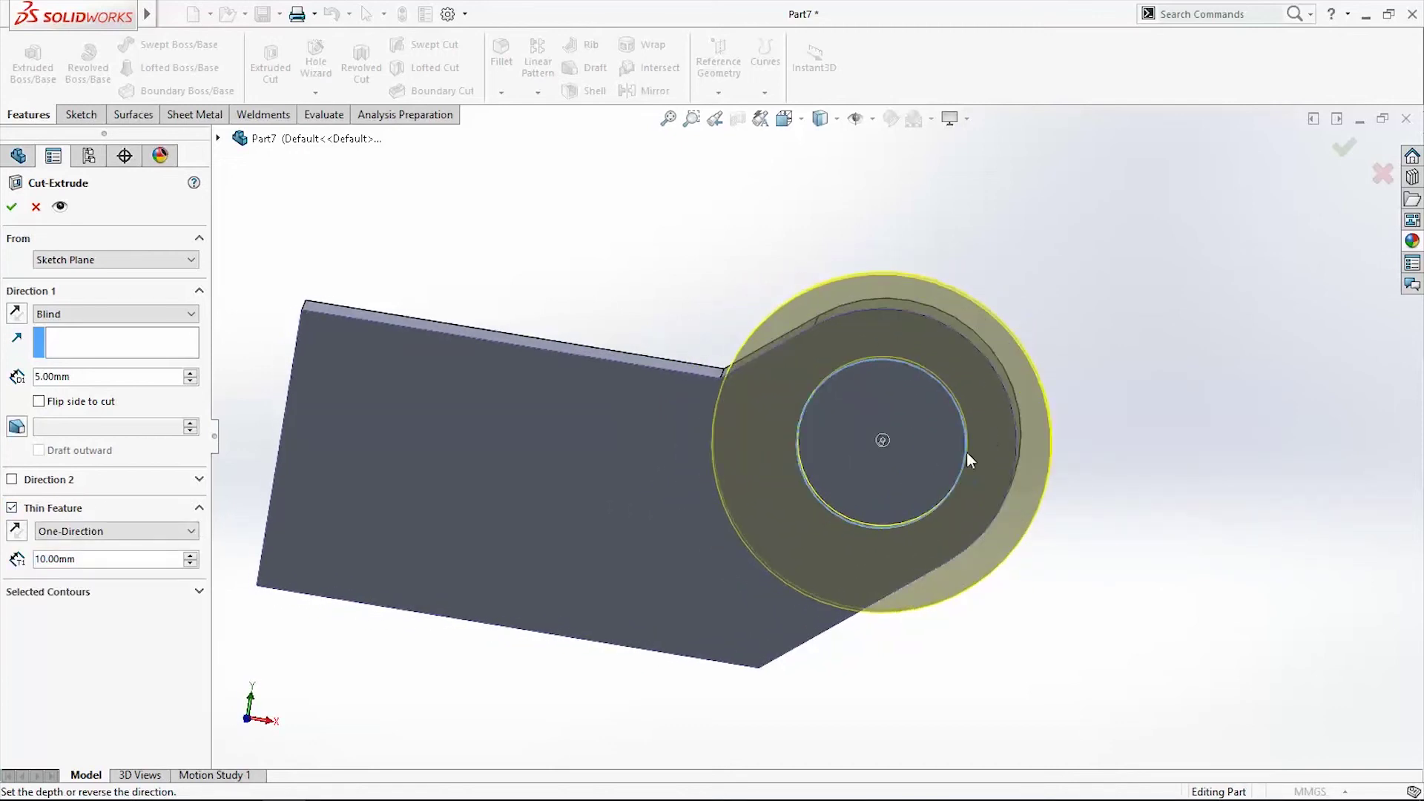
{"action": "left_click", "coordinate": [12, 509]}
{"action": "left_click", "coordinate": [89, 537]}
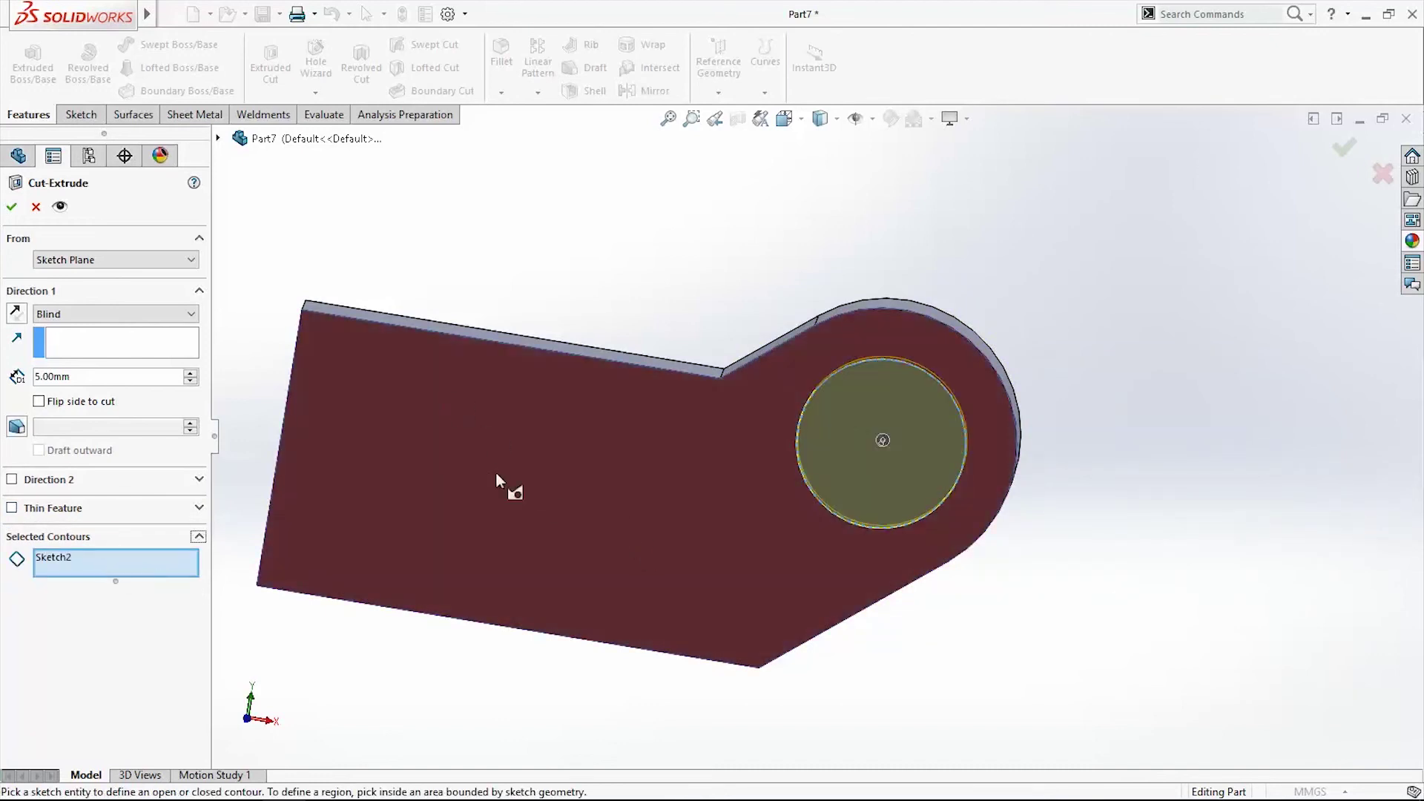
{"action": "middle_click_drag", "start_coordinate": [943, 369], "coordinate": [767, 583]}
{"action": "key", "text": "Return"}
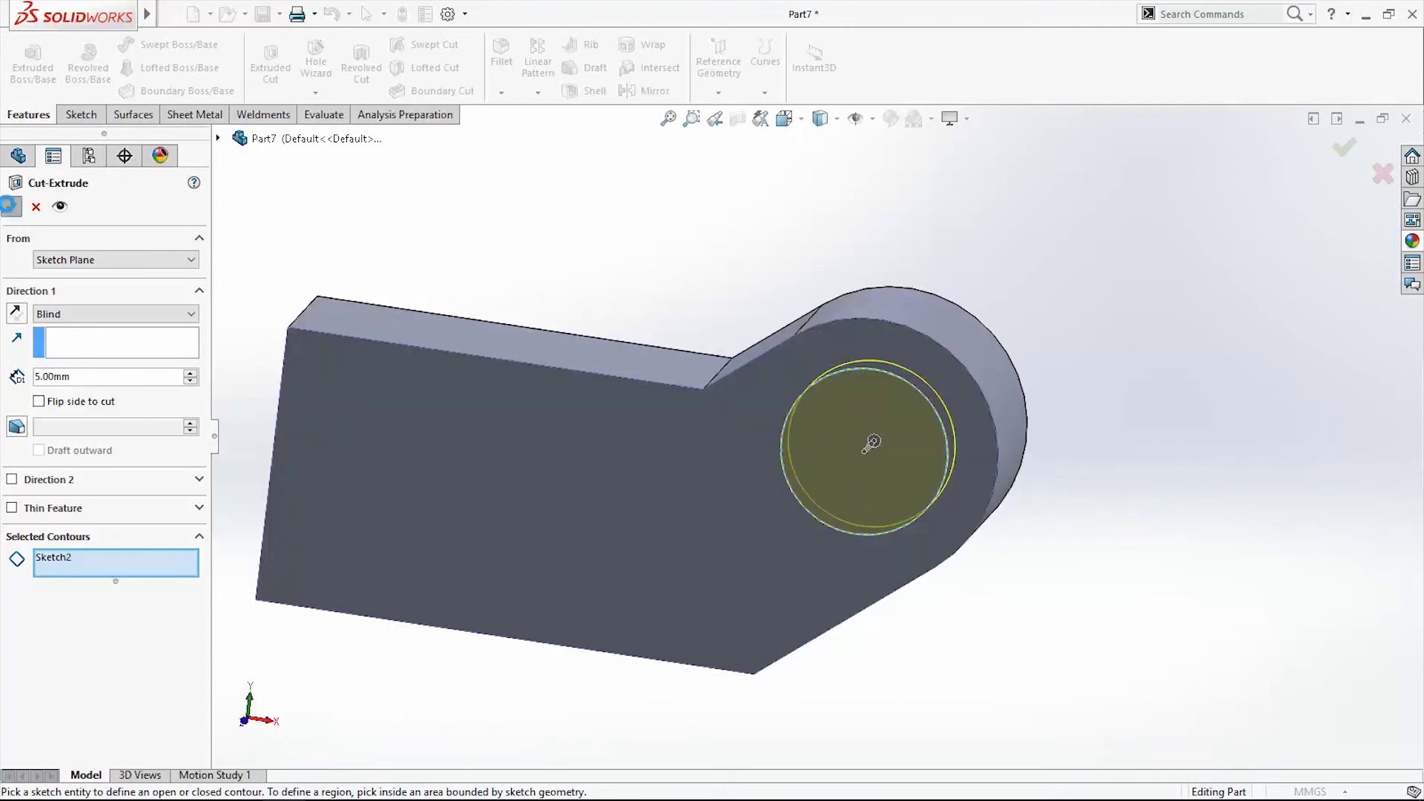
{"action": "middle_click_drag", "start_coordinate": [1160, 540], "coordinate": [878, 629]}
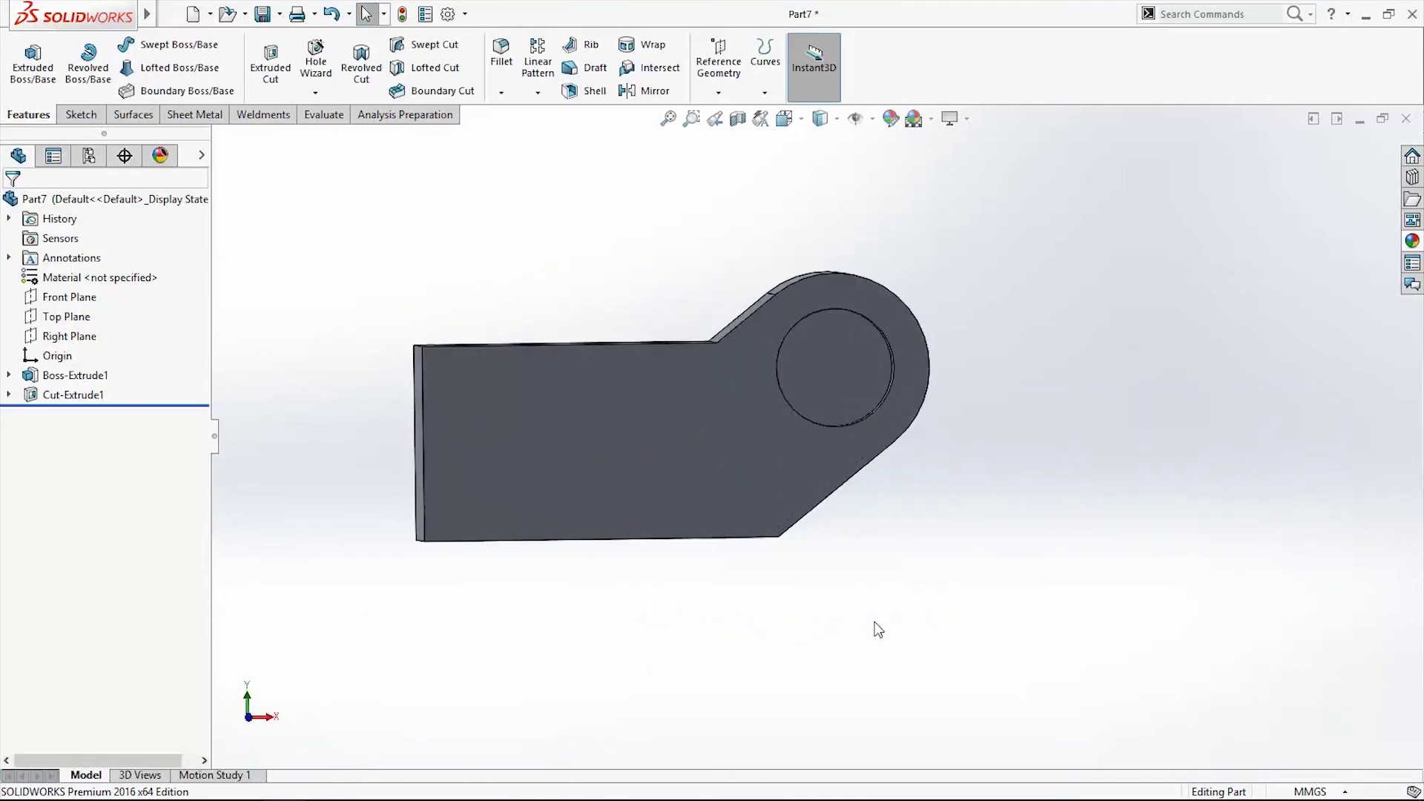
- Switch to the front view and start a sketch on the bottom face of the Ø20 hole
{"action": "key", "text": "space"}
{"action": "left_click", "coordinate": [850, 385]}
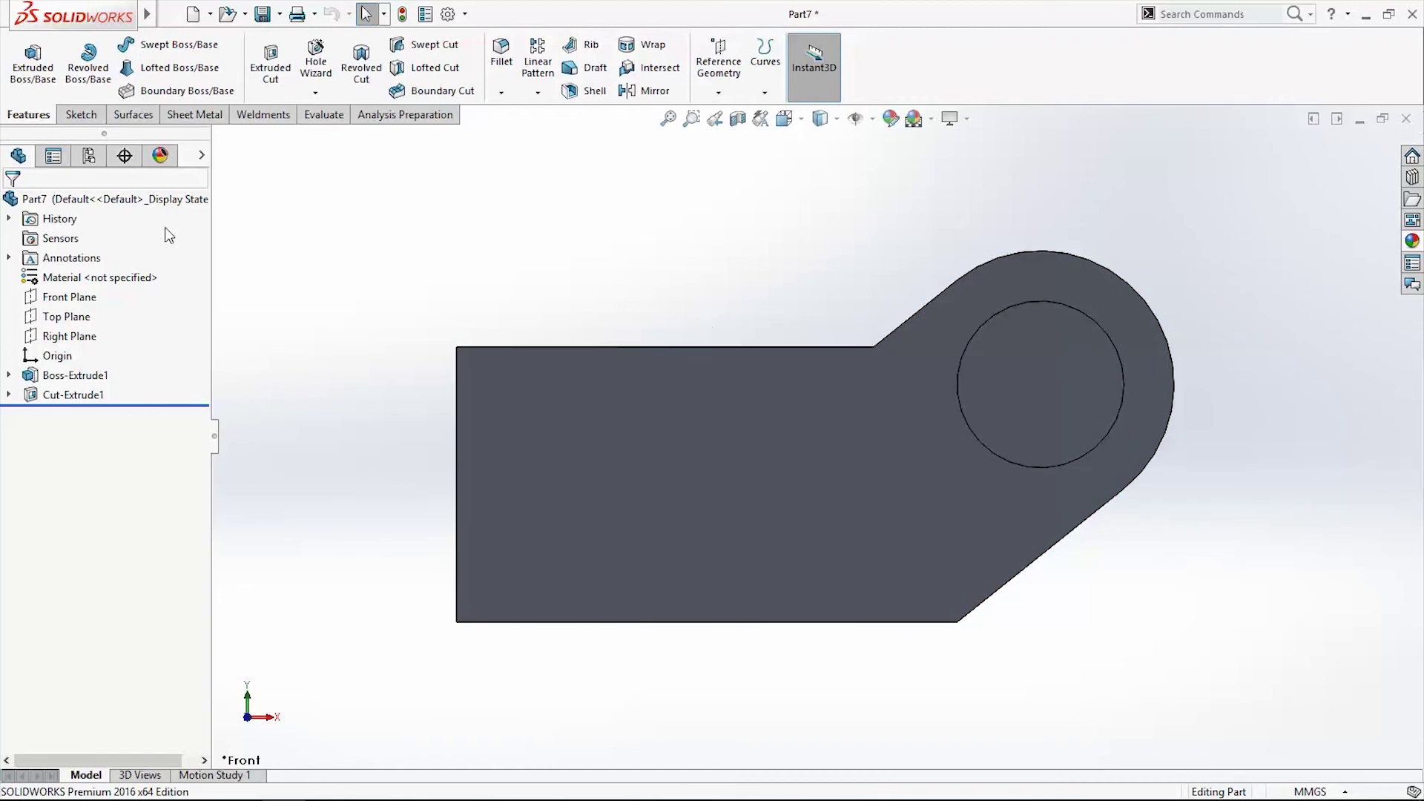
{"action": "left_click", "coordinate": [77, 117]}
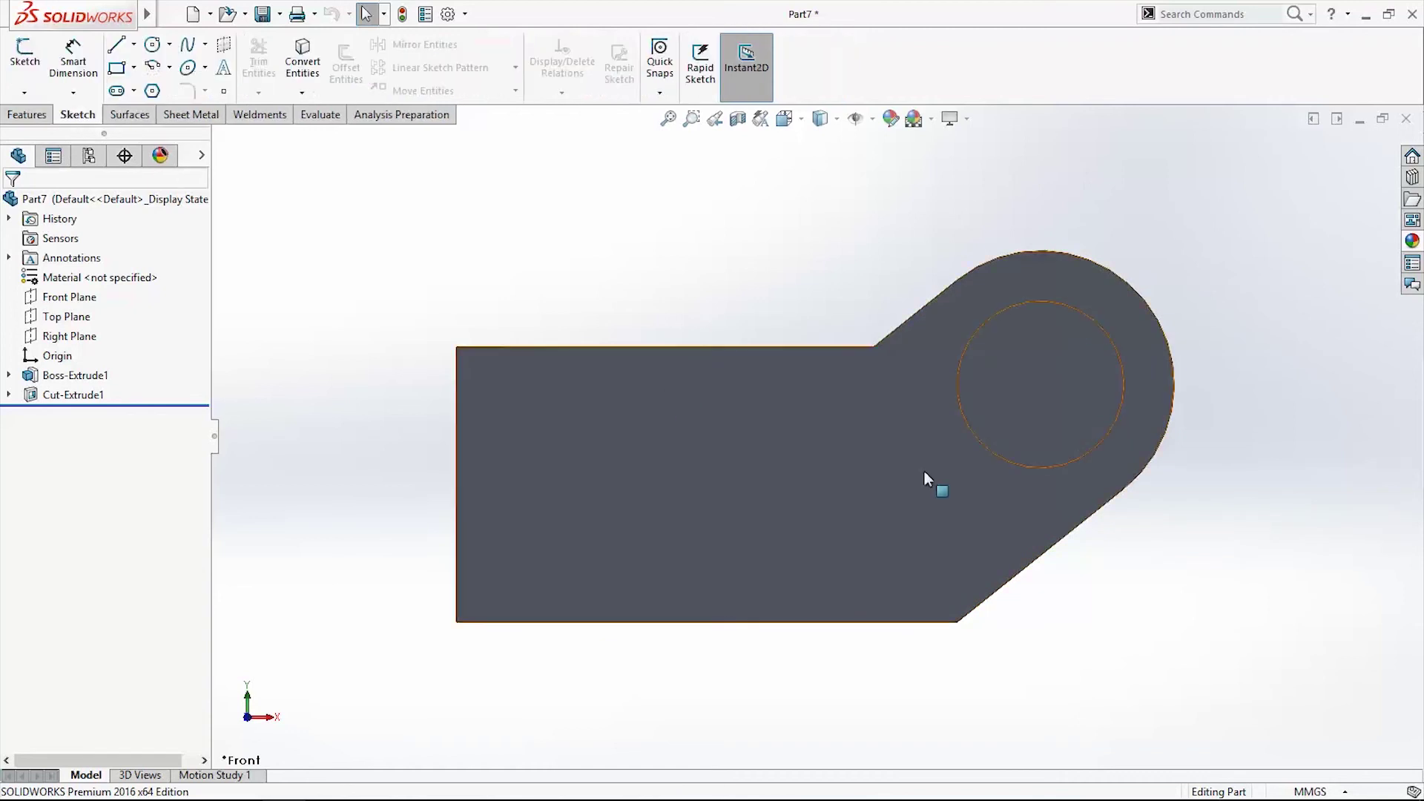
{"action": "left_click", "coordinate": [1030, 394]}
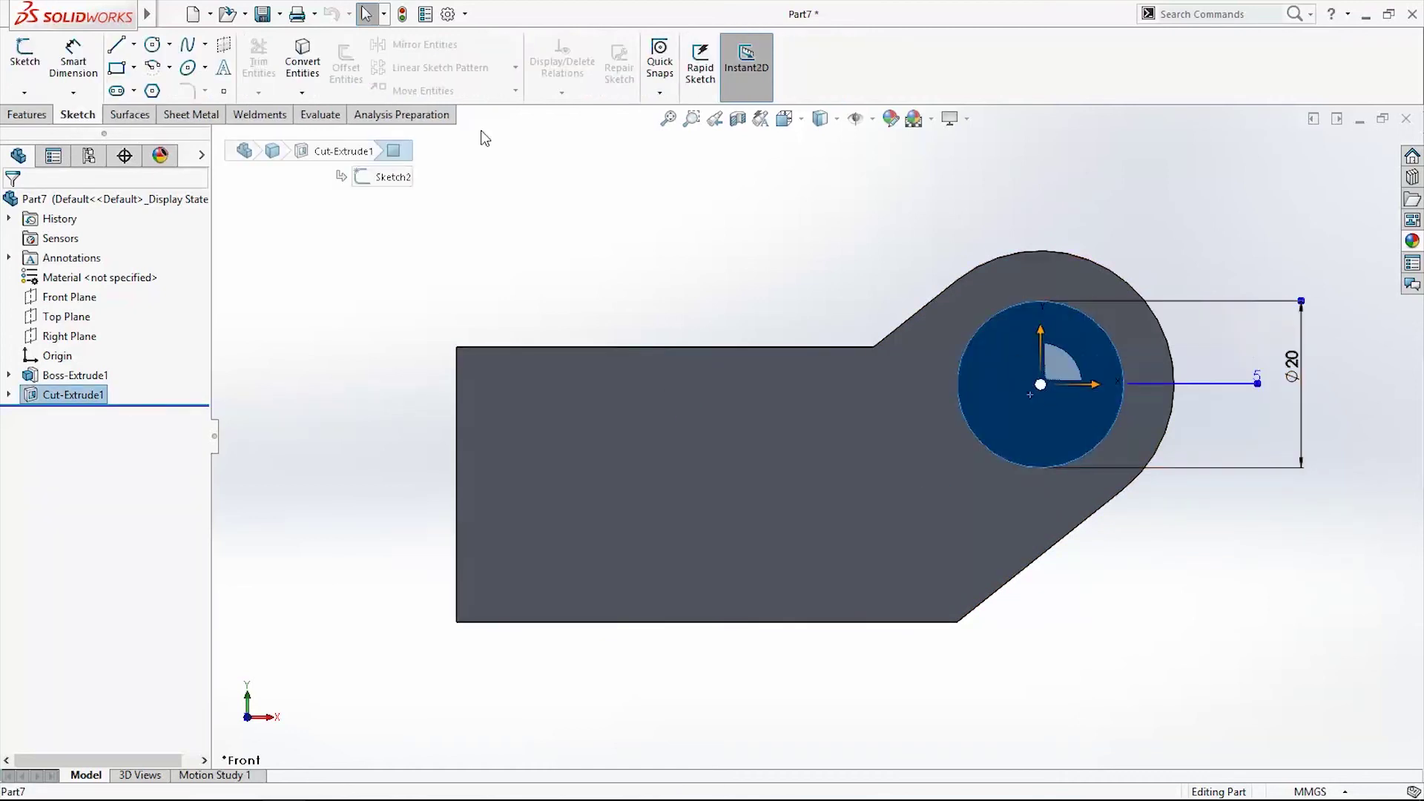
{"action": "left_click", "coordinate": [25, 52]}
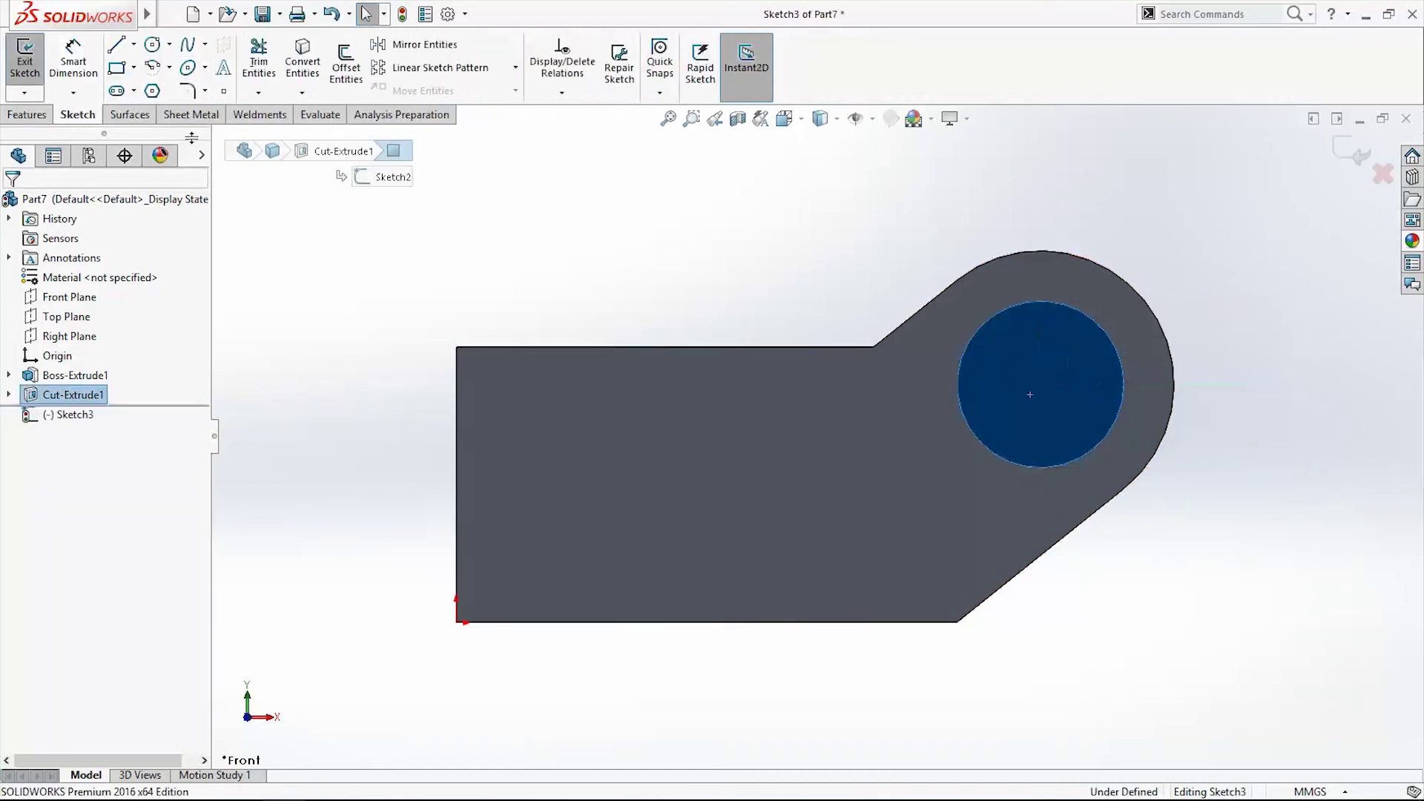
- Draw a circle at the hole centre, dimension it Ø10, and exit the sketch
{"action": "left_click", "coordinate": [152, 44]}
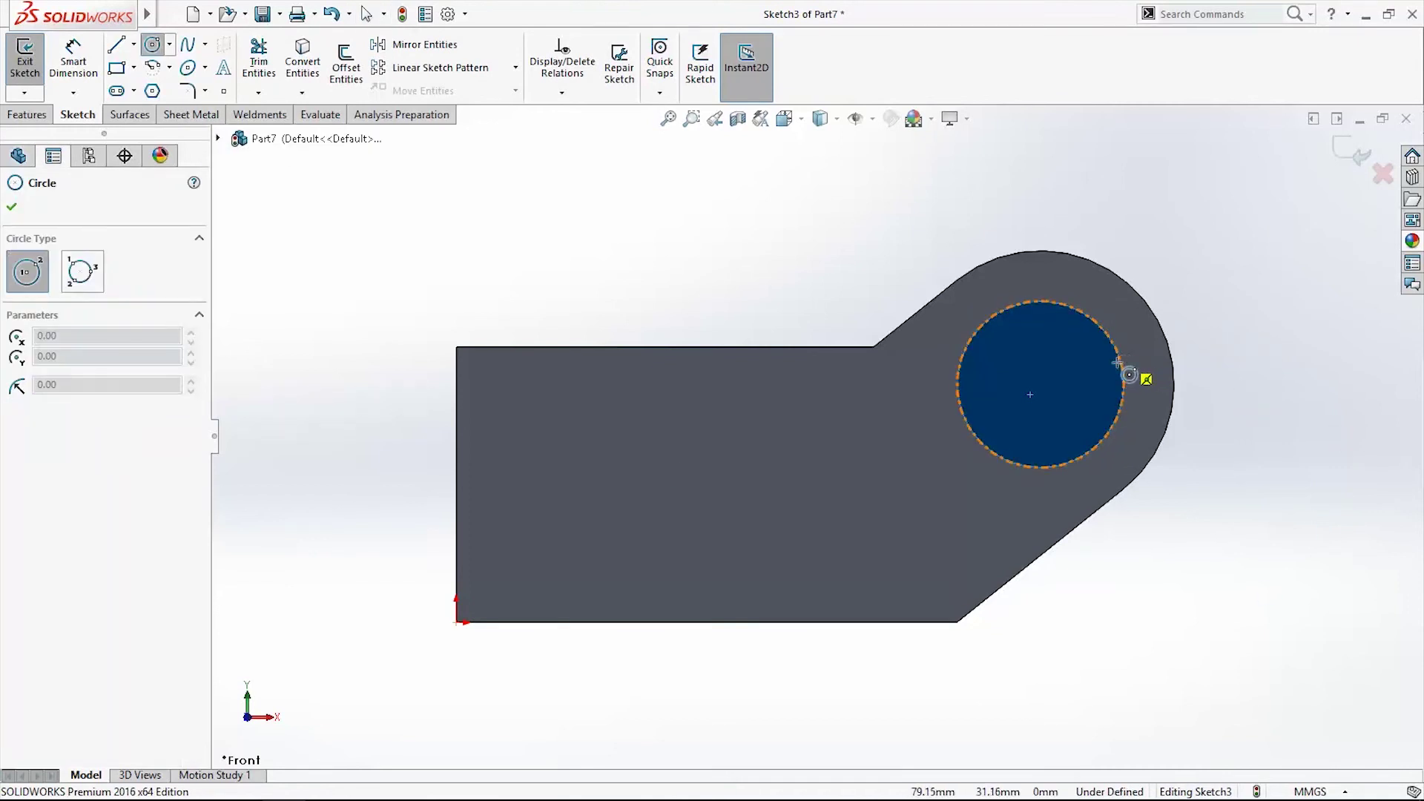
{"action": "left_click", "coordinate": [1041, 385]}
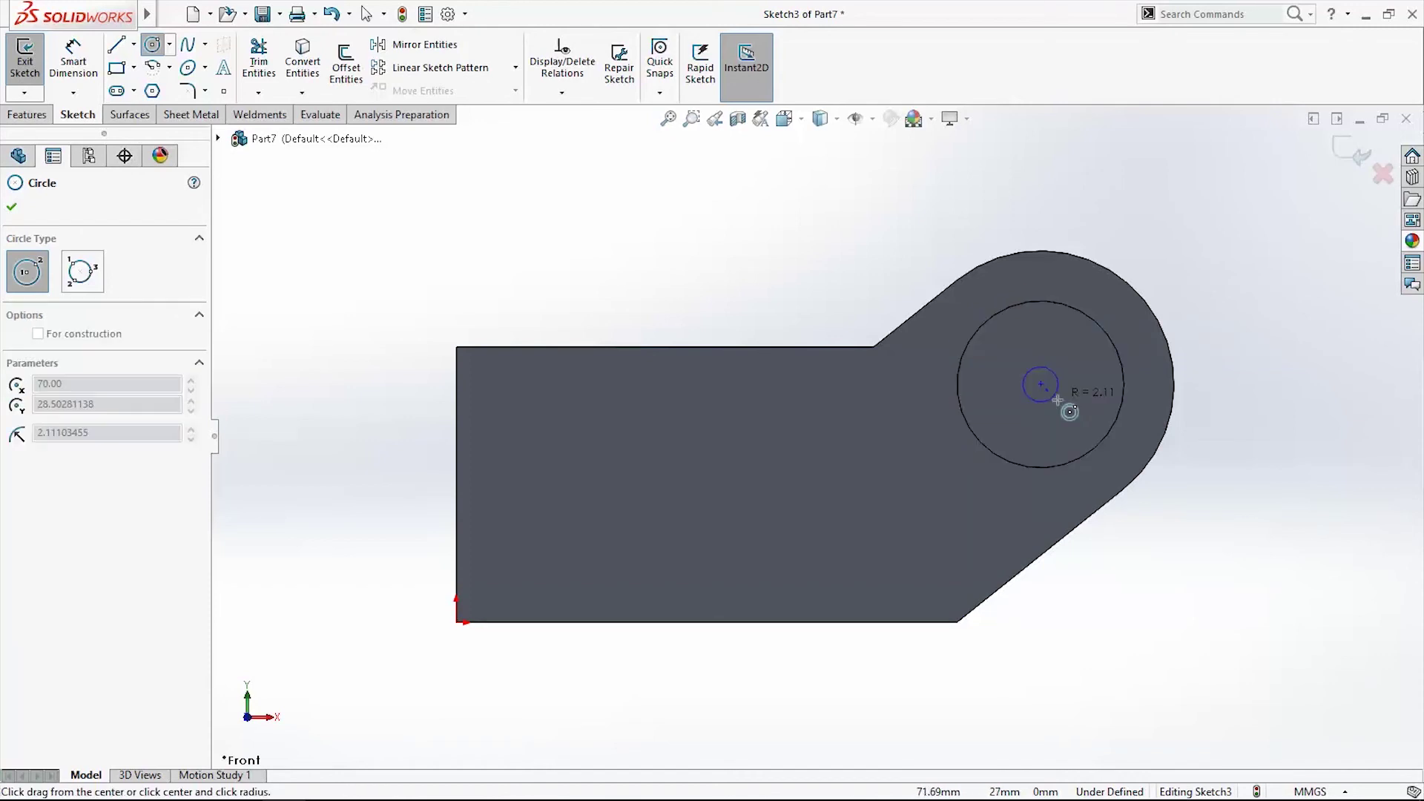
{"action": "left_click", "coordinate": [1068, 405]}
{"action": "left_click", "coordinate": [74, 60]}
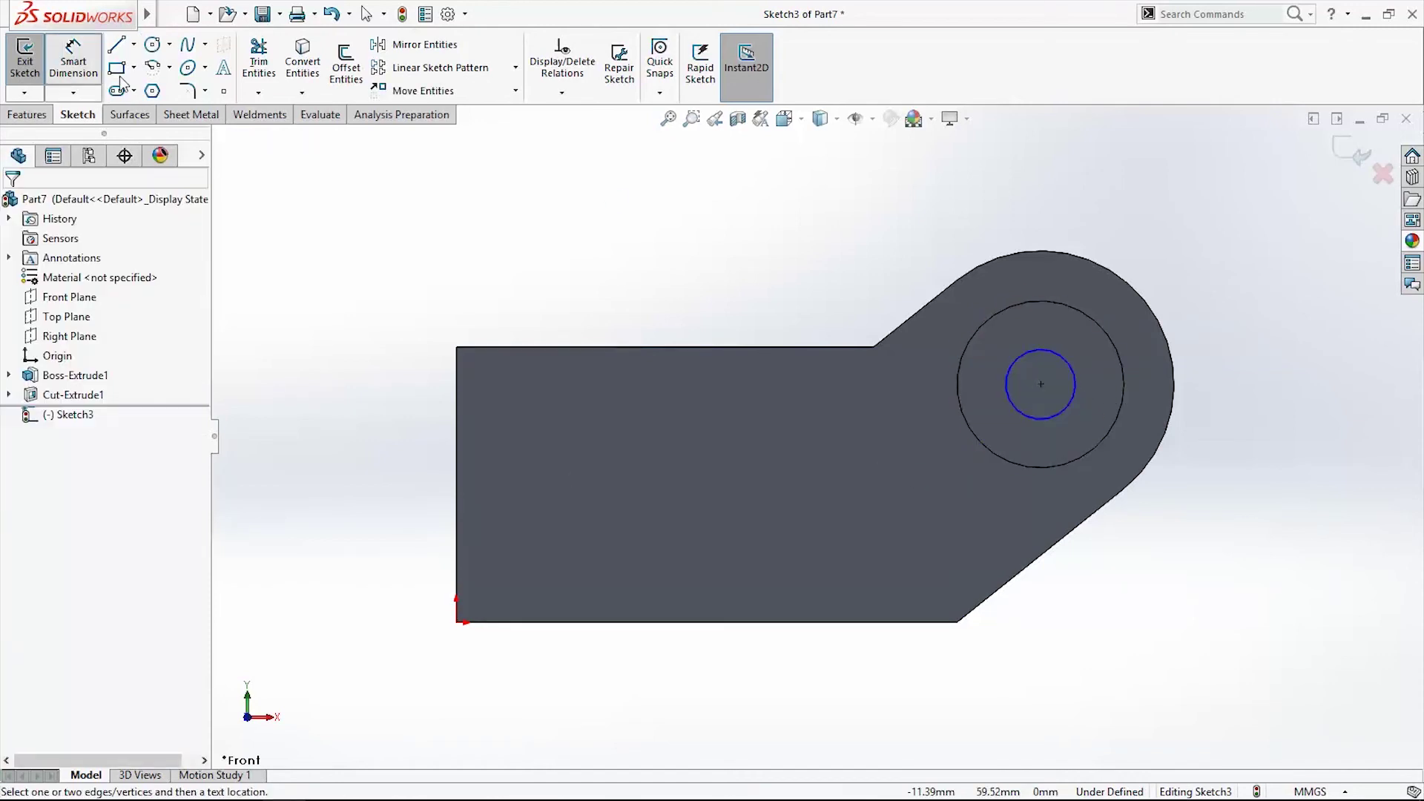
{"action": "left_click", "coordinate": [1070, 362]}
{"action": "left_click", "coordinate": [1220, 314]}
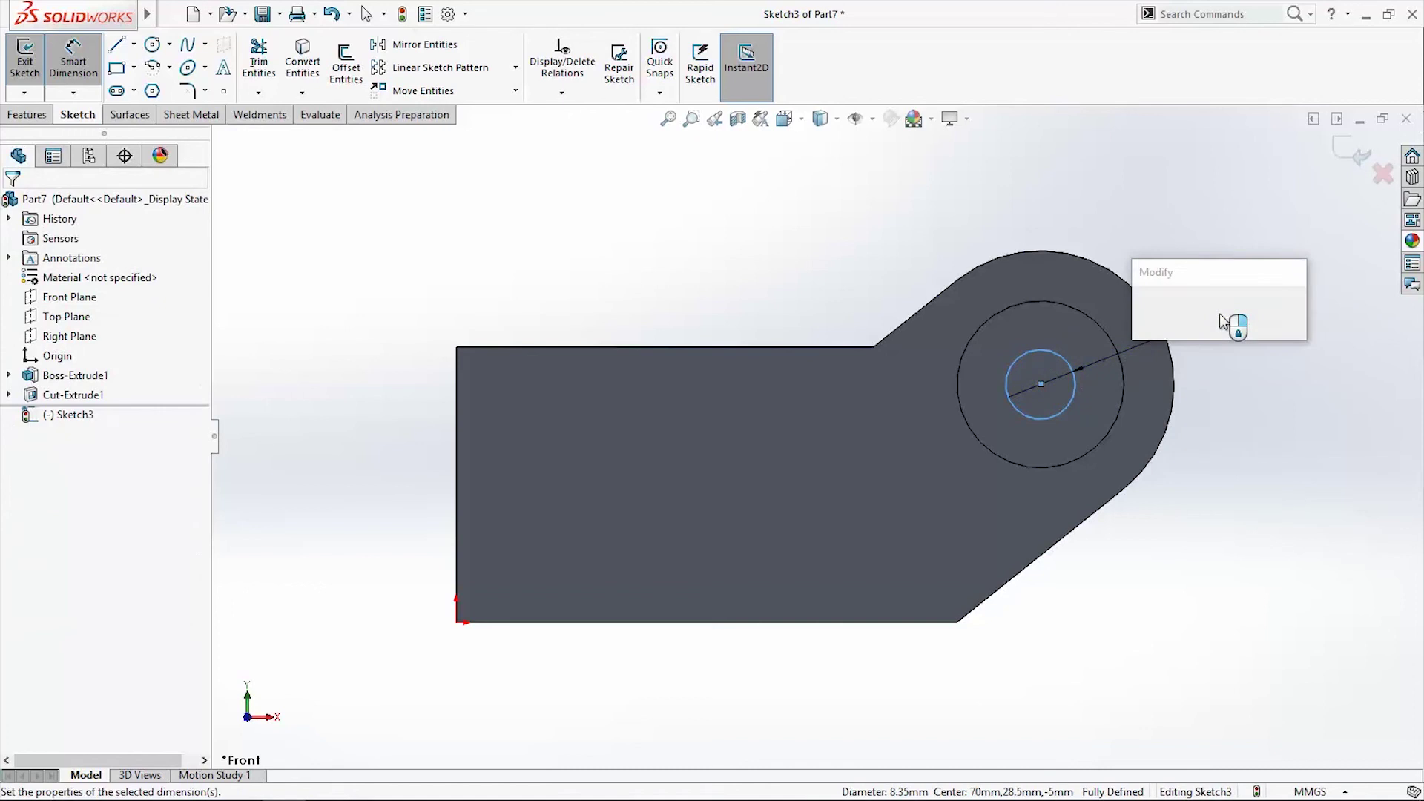
{"action": "type", "text": "10"}
{"action": "key", "text": "Return"}
{"action": "key", "text": "f"}
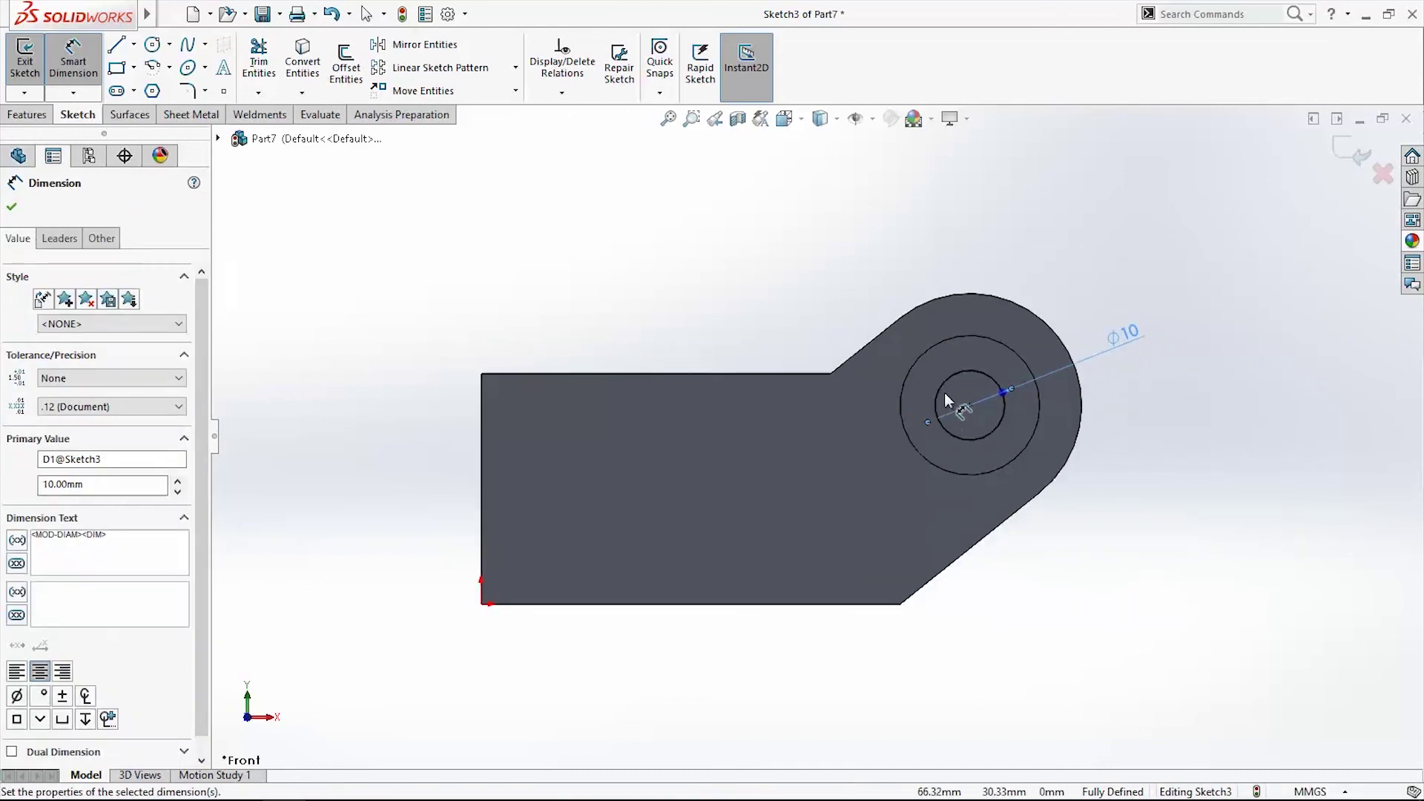
{"action": "left_click", "coordinate": [1362, 157]}
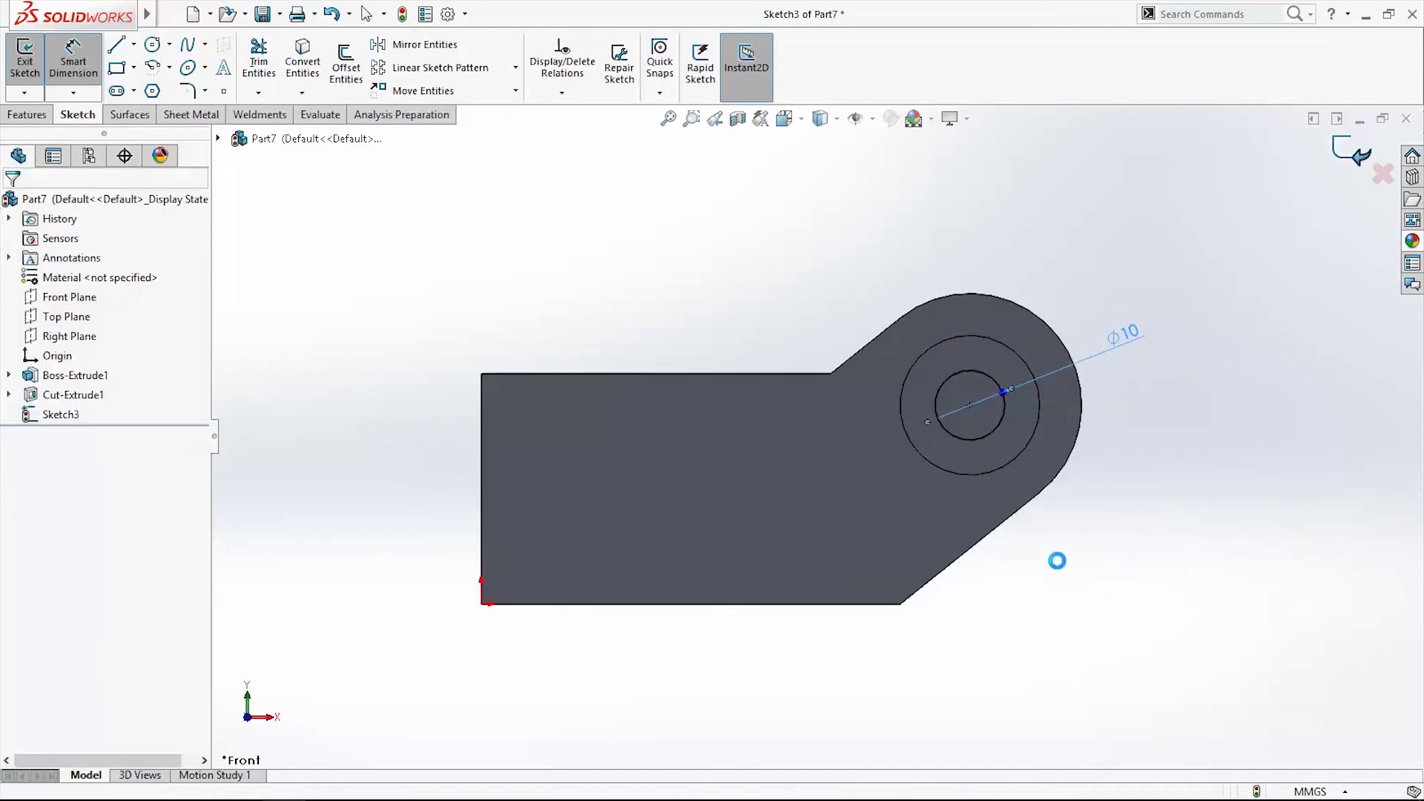
- Extrude-cut the Ø10 circle Through All, then view the part from the front
{"action": "left_click", "coordinate": [28, 115]}
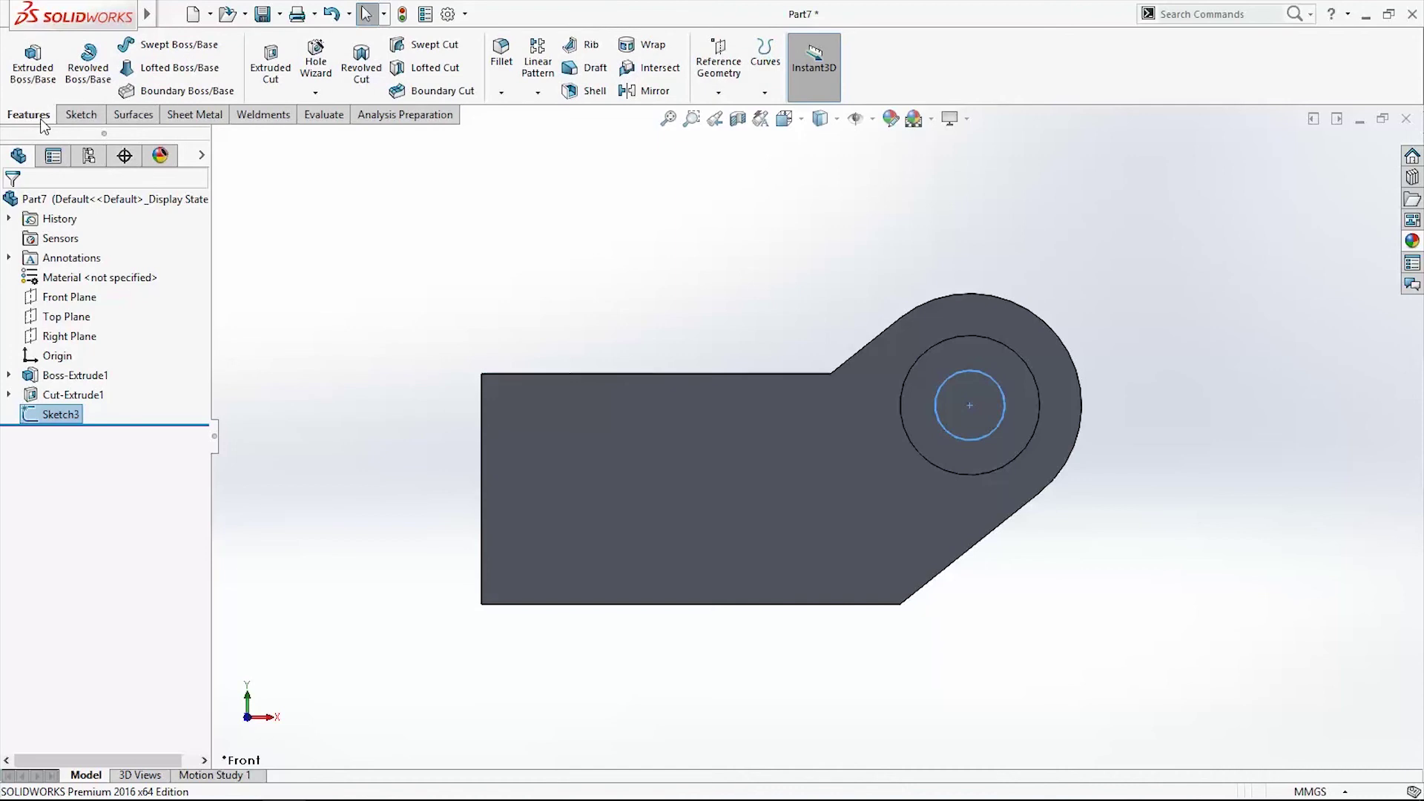
{"action": "left_click", "coordinate": [271, 67]}
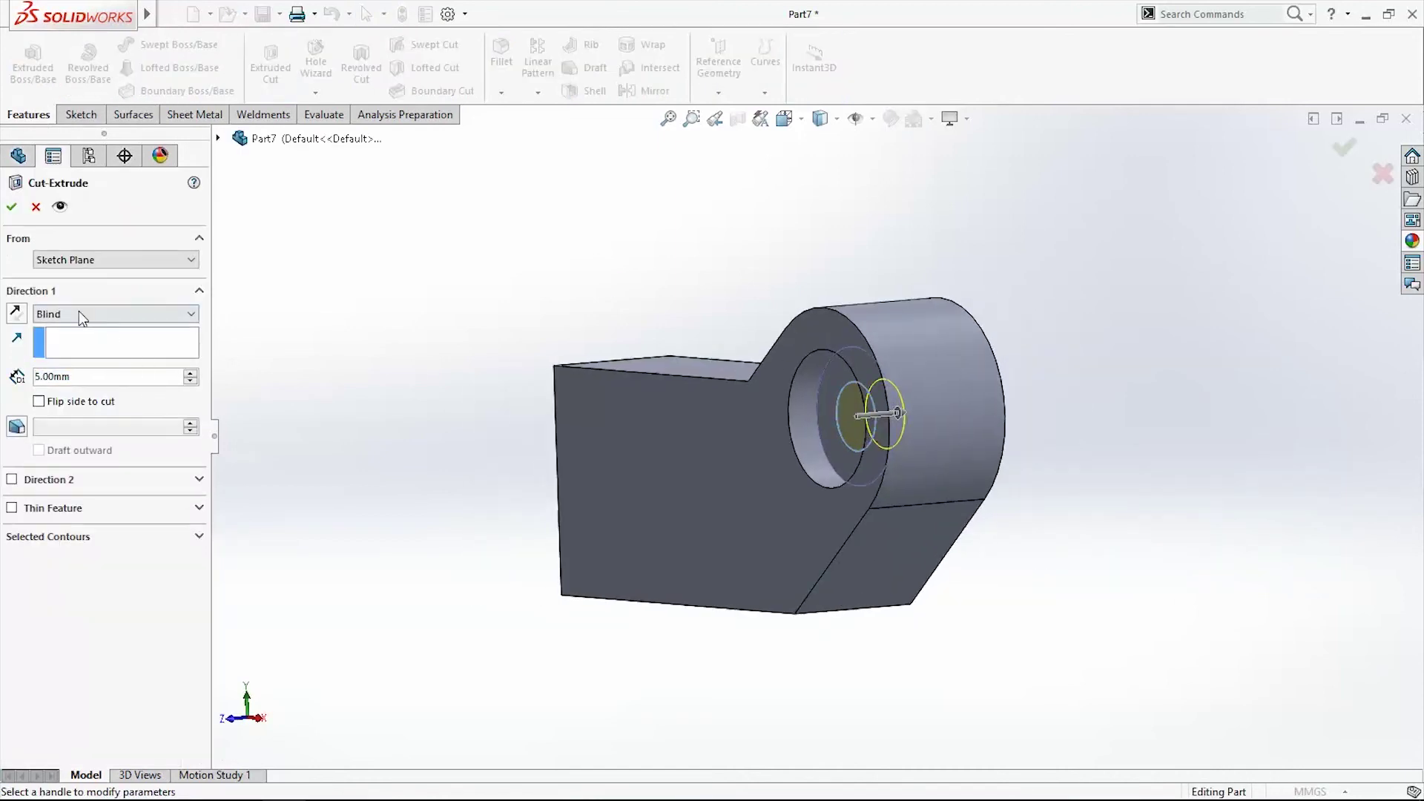
{"action": "left_click", "coordinate": [81, 318]}
{"action": "left_click", "coordinate": [79, 346]}
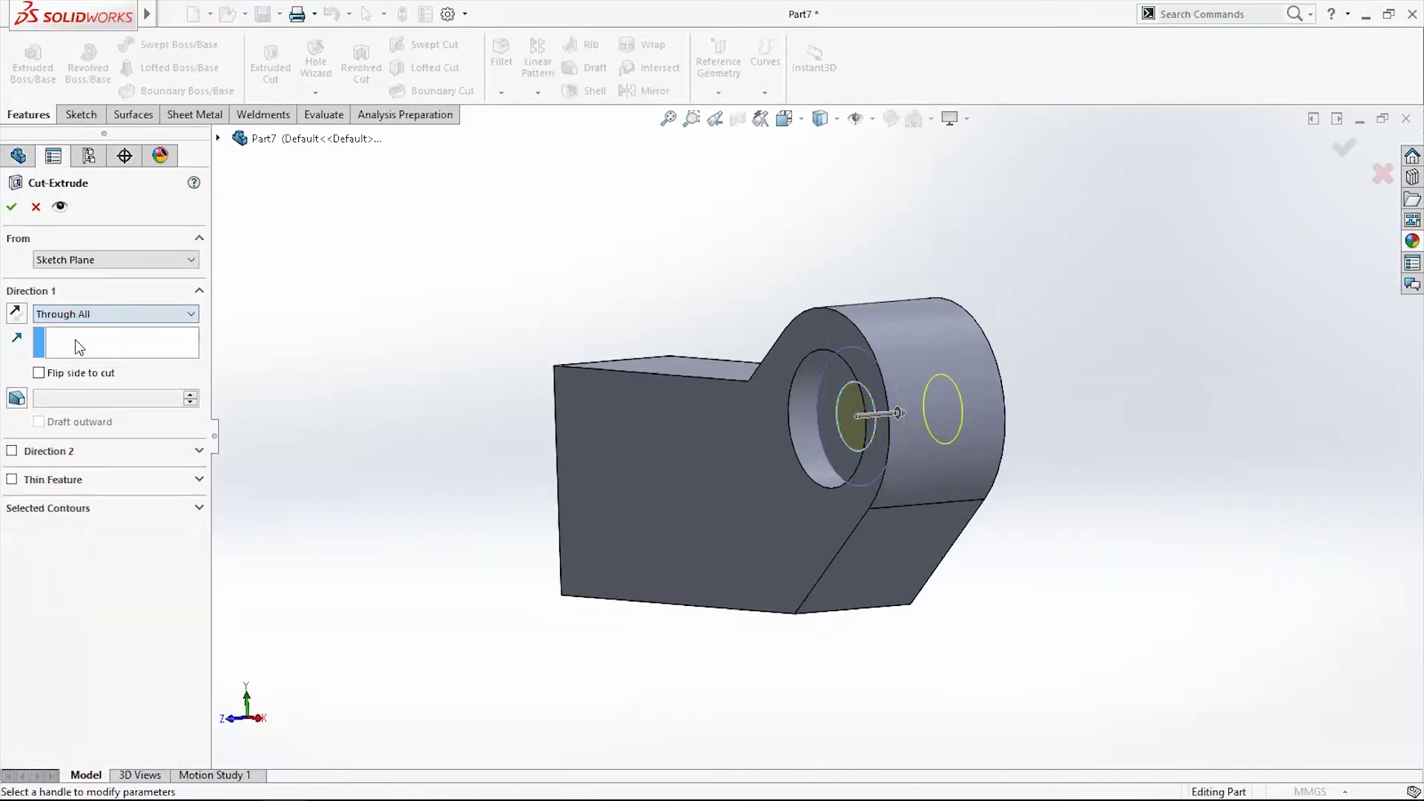
{"action": "left_click", "coordinate": [11, 208]}
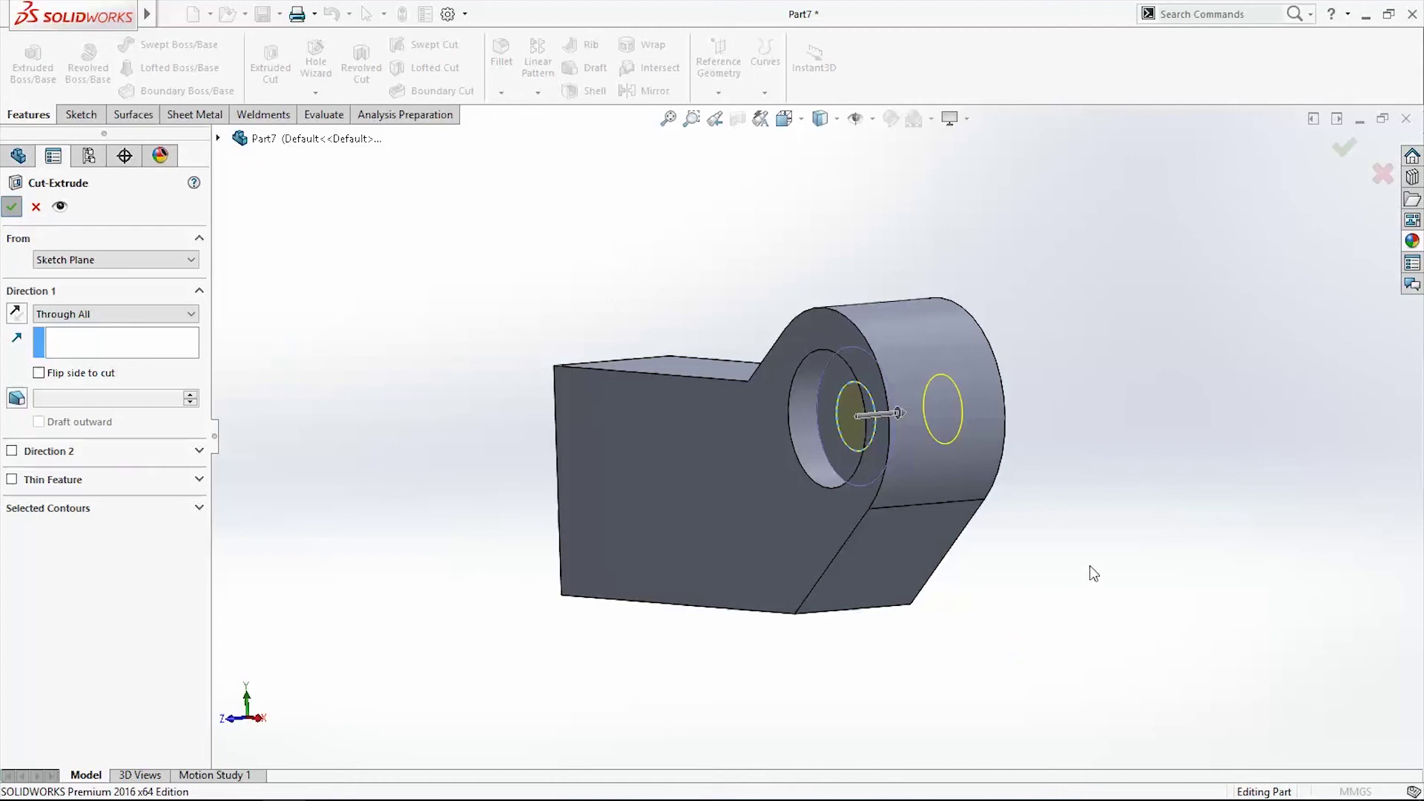
{"action": "middle_click_drag", "start_coordinate": [1093, 562], "coordinate": [1191, 574]}
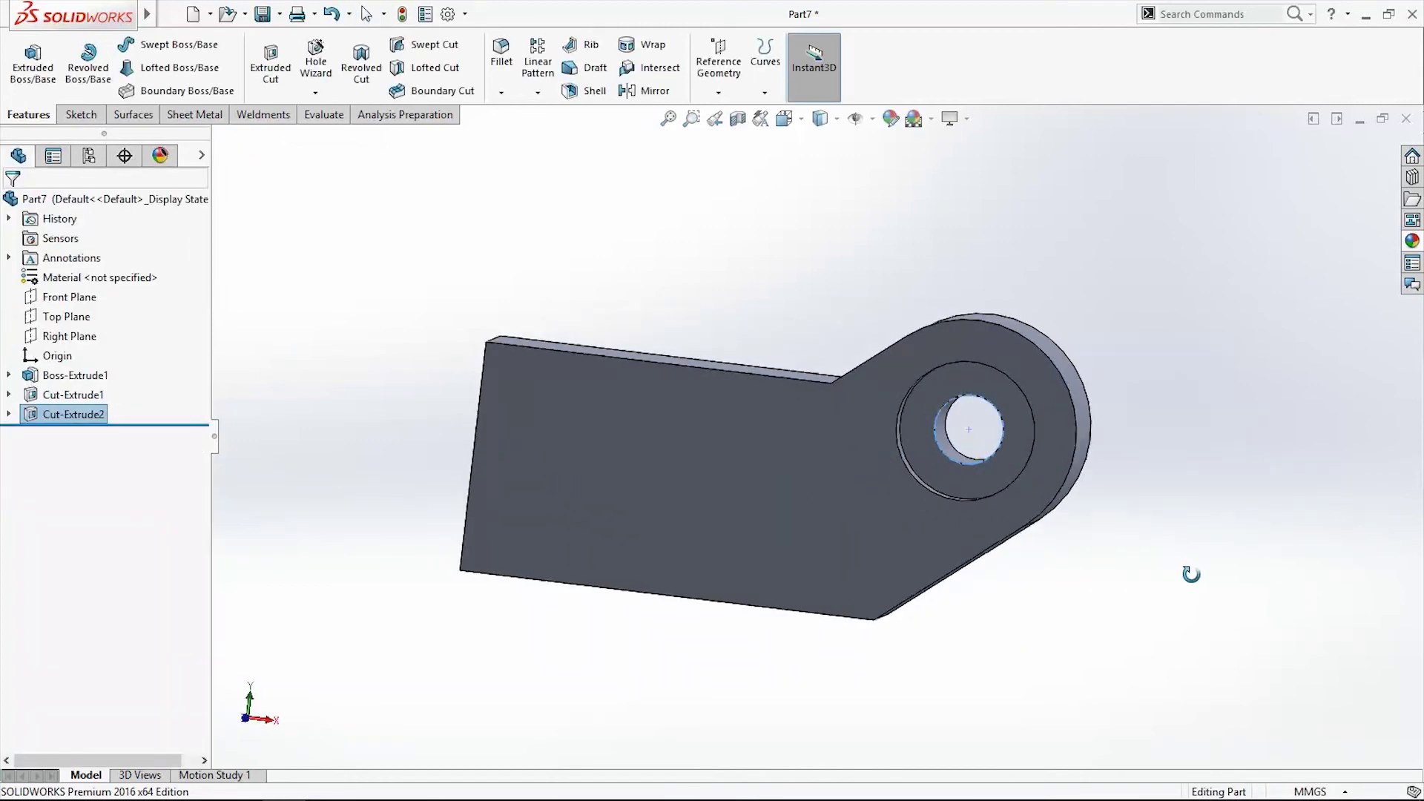
{"action": "key", "text": "ctrl+1"}
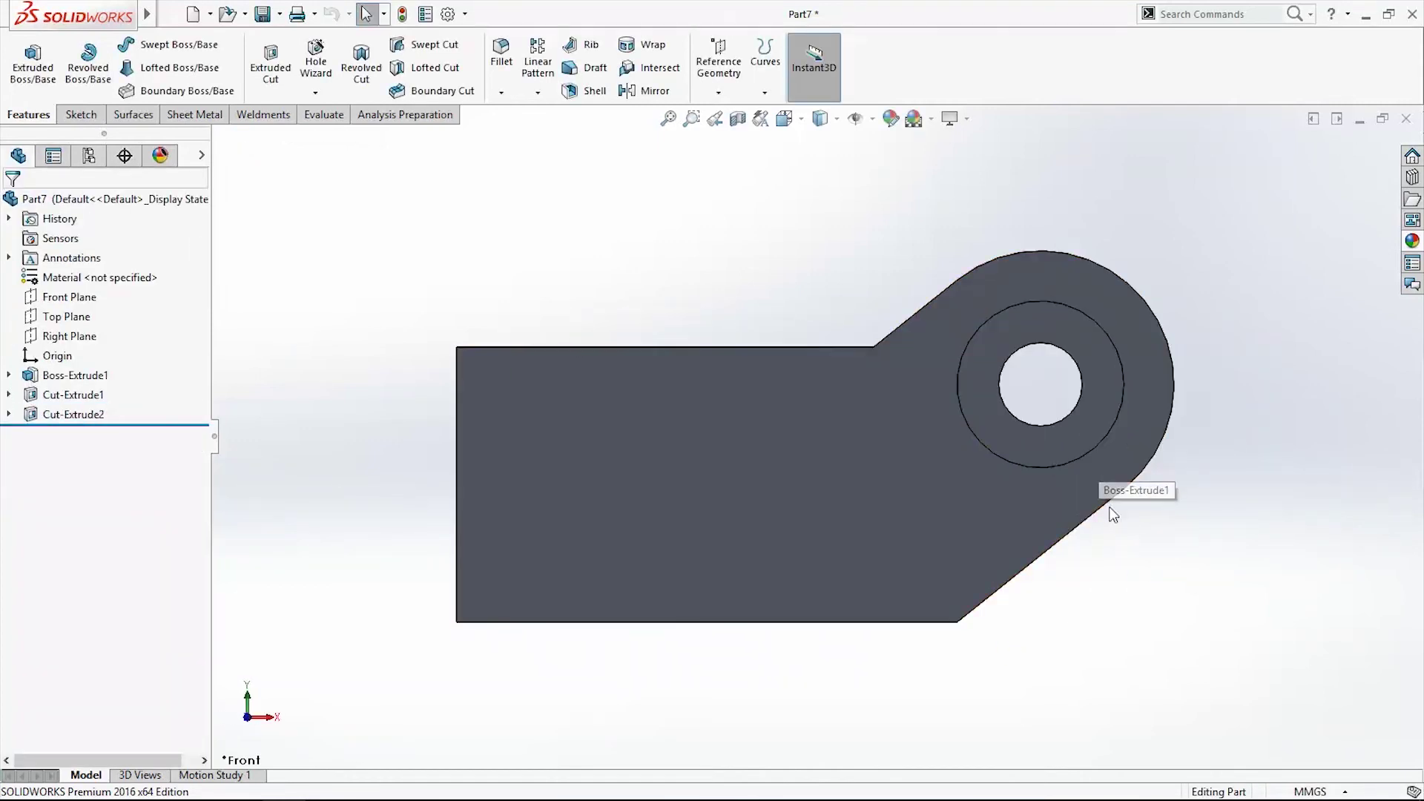
{"action": "scroll", "coordinate": [1019, 488], "scroll_direction": "up", "scroll_amount": 2}
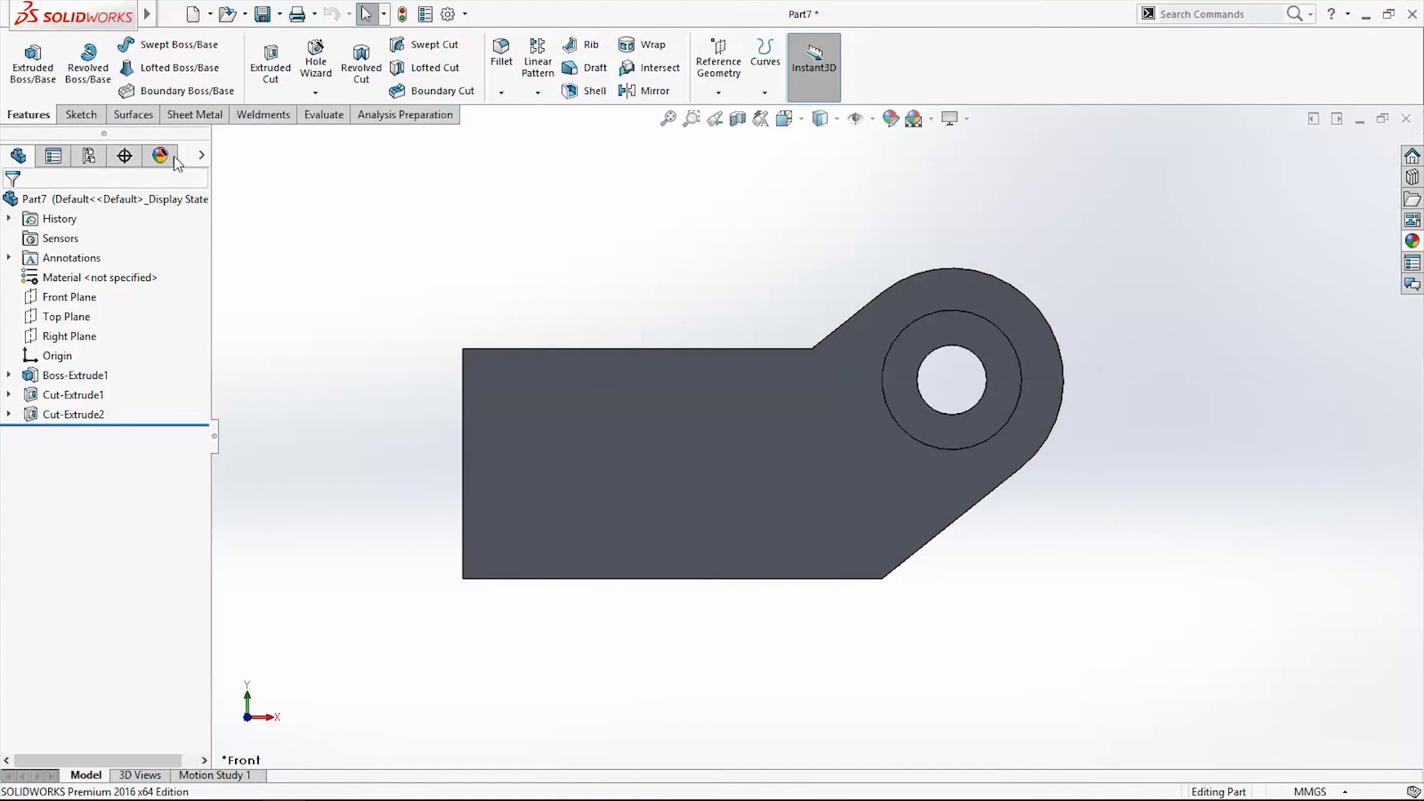
- Start a sketch on the front face and draw a circle centred on the hole
{"action": "left_click", "coordinate": [82, 115]}
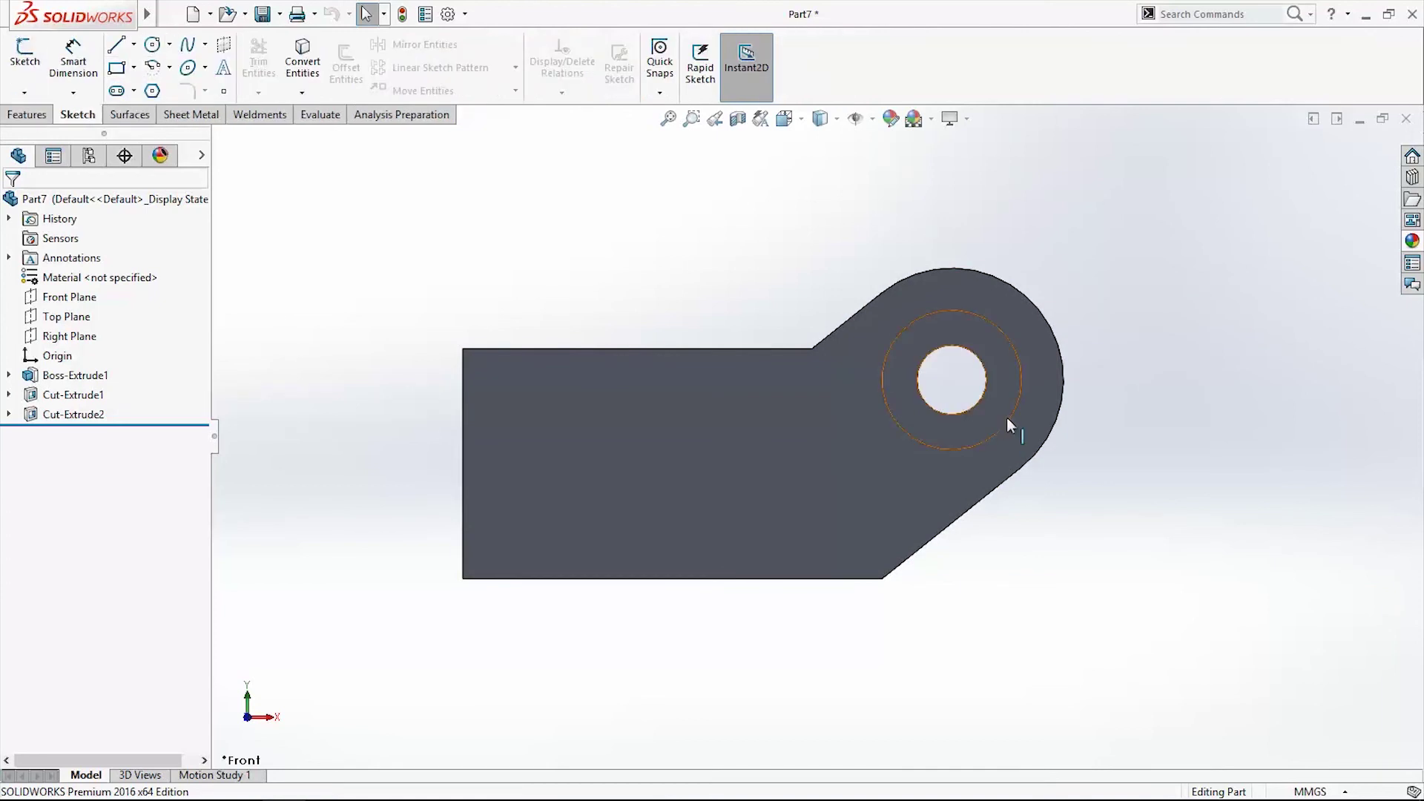
{"action": "left_click", "coordinate": [1034, 377]}
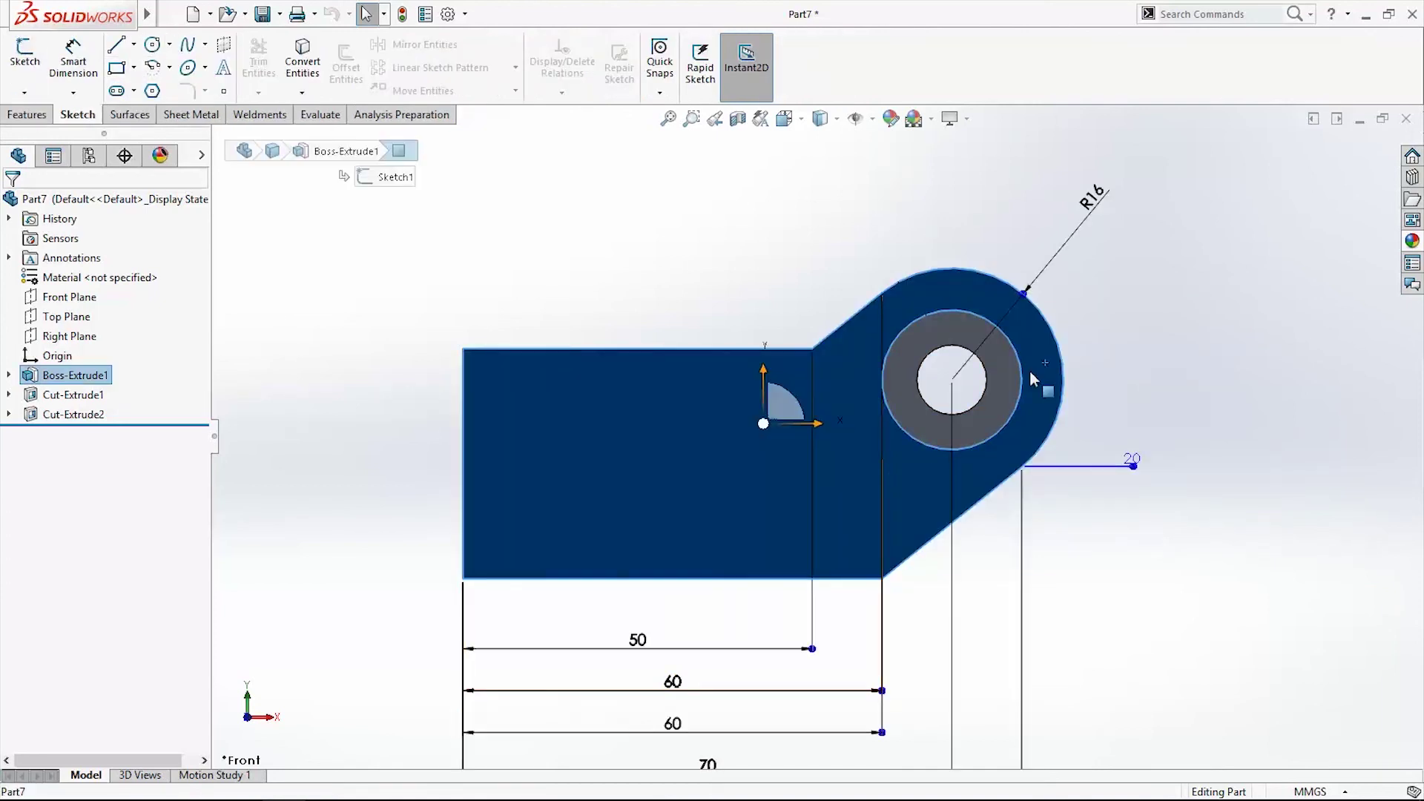
{"action": "left_click", "coordinate": [25, 56]}
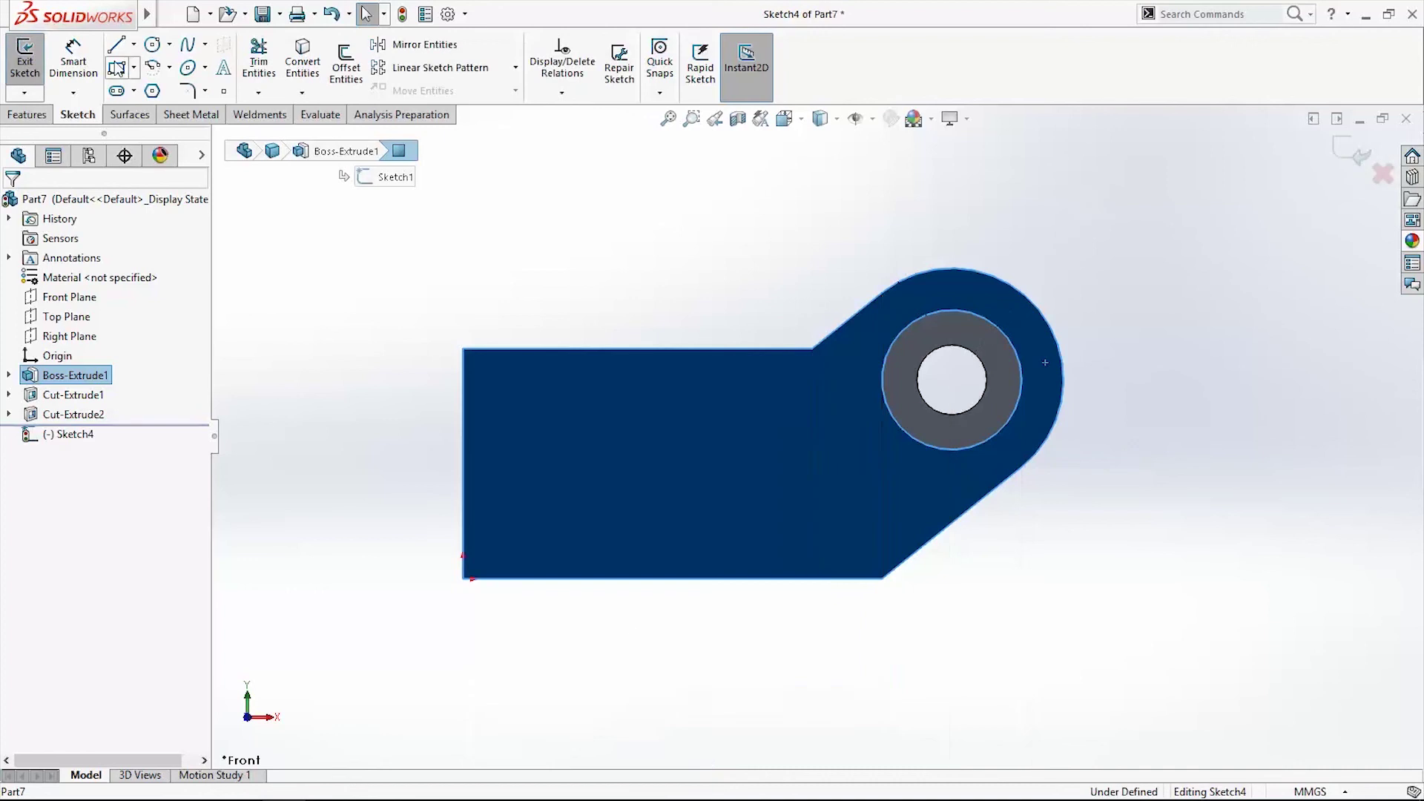
{"action": "left_click", "coordinate": [152, 45]}
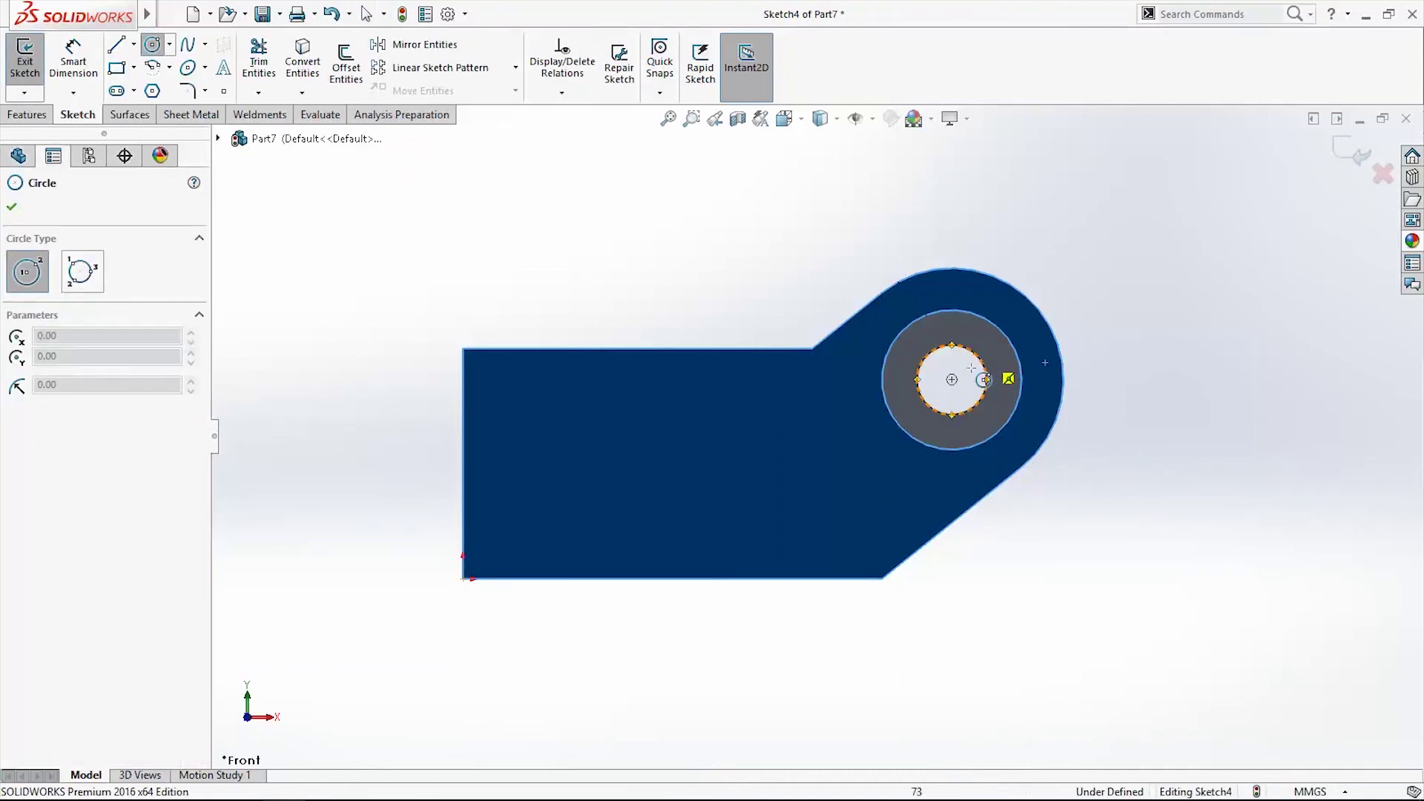
{"action": "left_click", "coordinate": [951, 380]}
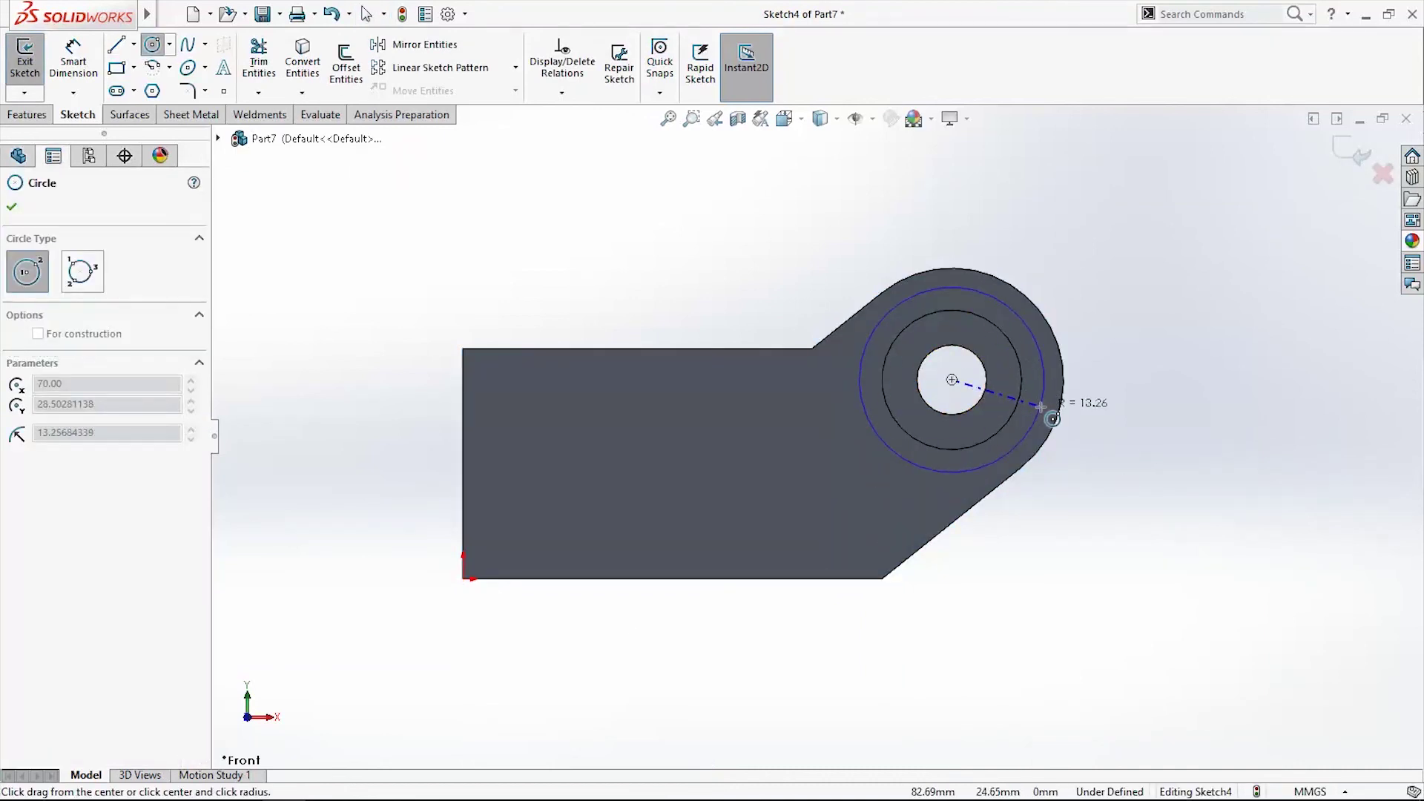
{"action": "left_click", "coordinate": [1038, 412]}
- Dimension the new circle's diameter to 28 mm
{"action": "left_click", "coordinate": [73, 60]}
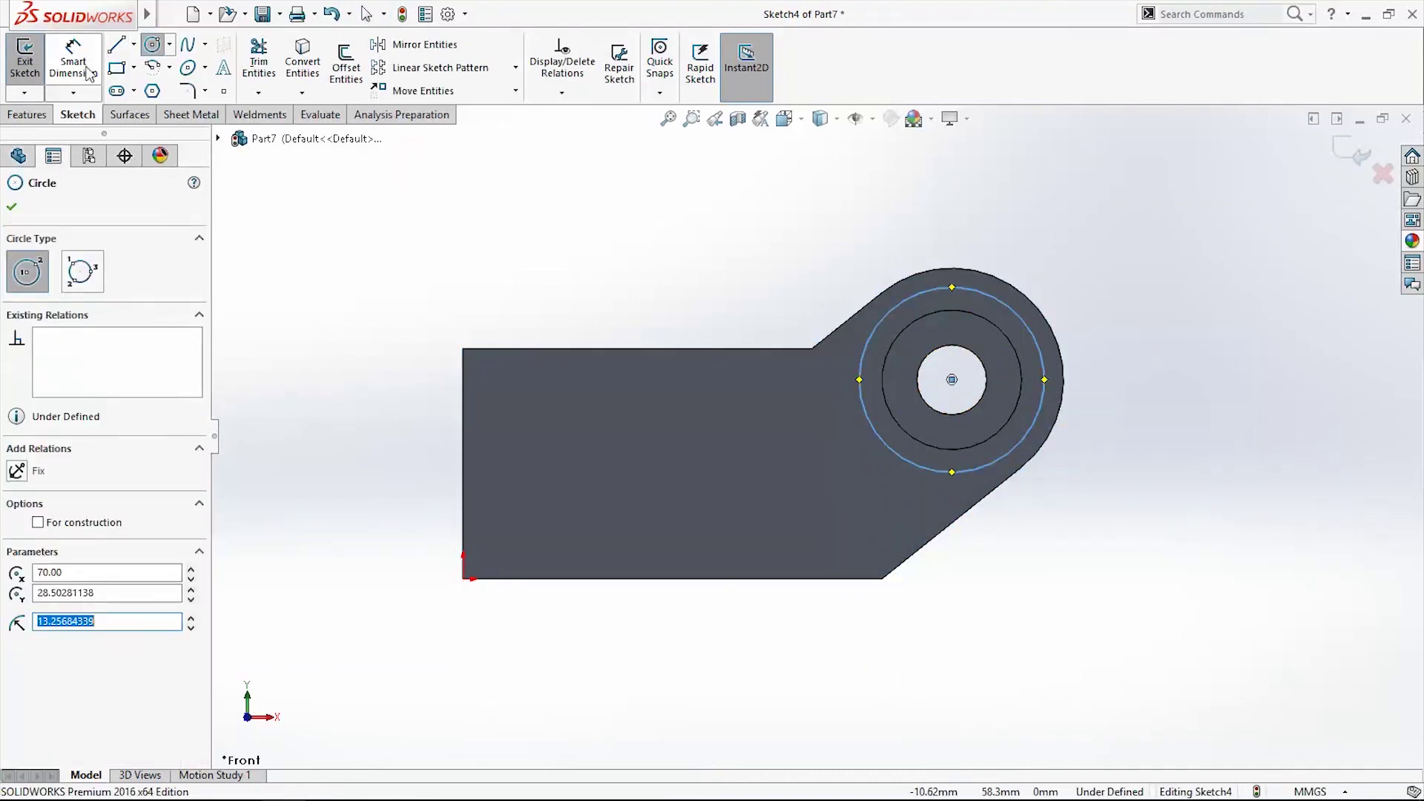
{"action": "left_click", "coordinate": [1038, 336]}
{"action": "left_click", "coordinate": [1157, 325]}
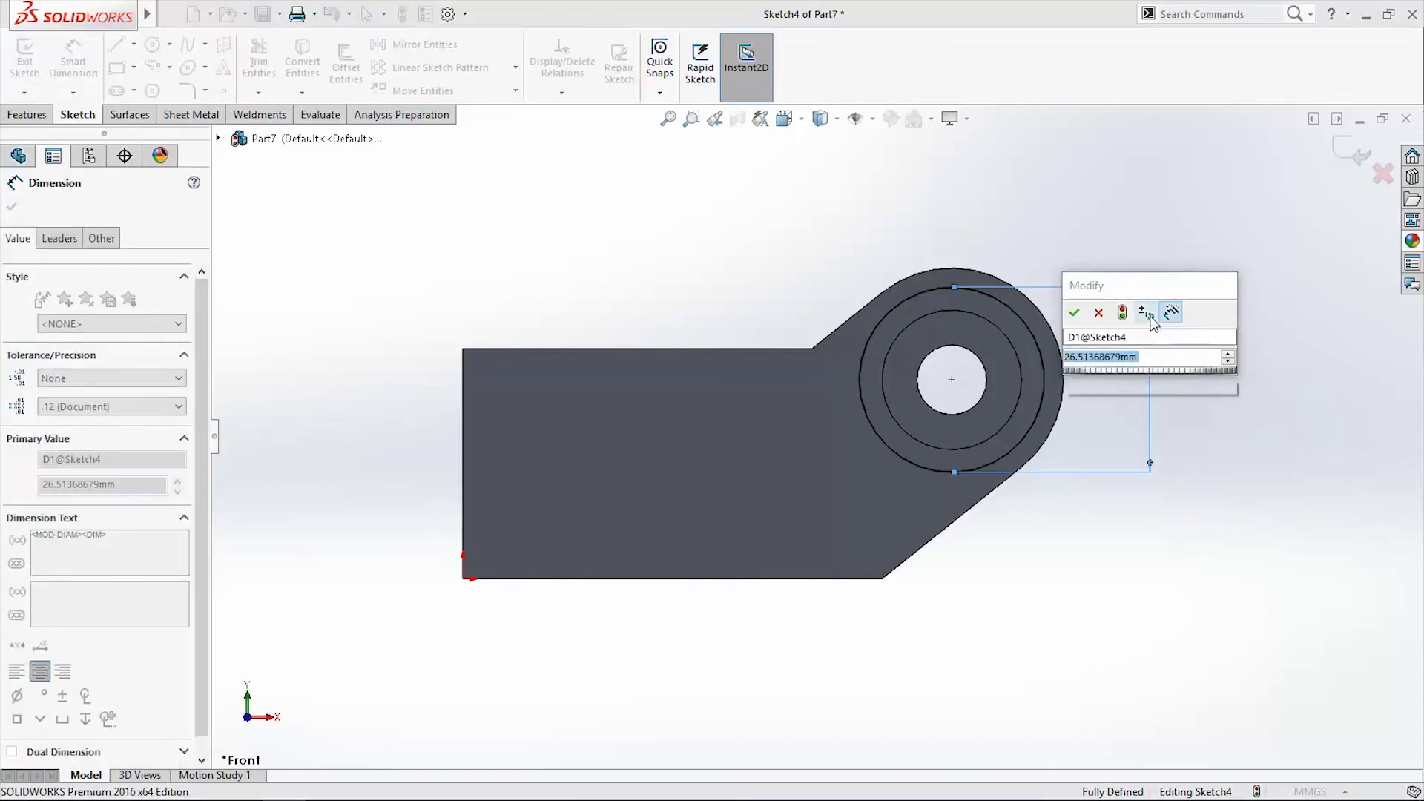
{"action": "type", "text": "28"}
{"action": "key", "text": "Return"}
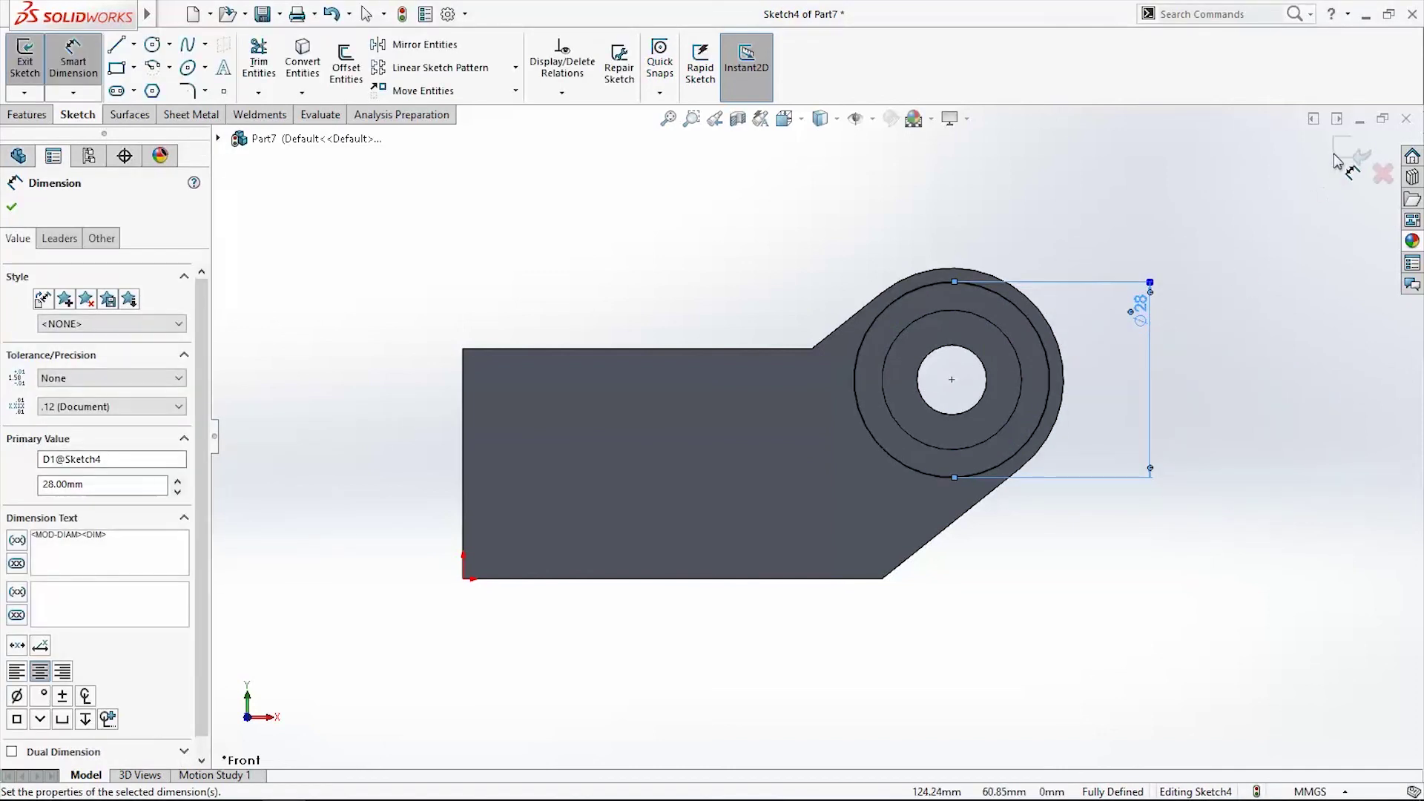
{"action": "key", "text": "Escape"}
- Exit the Ø28 sketch and begin a Blind extruded cut from it
{"action": "left_click", "coordinate": [24, 59]}
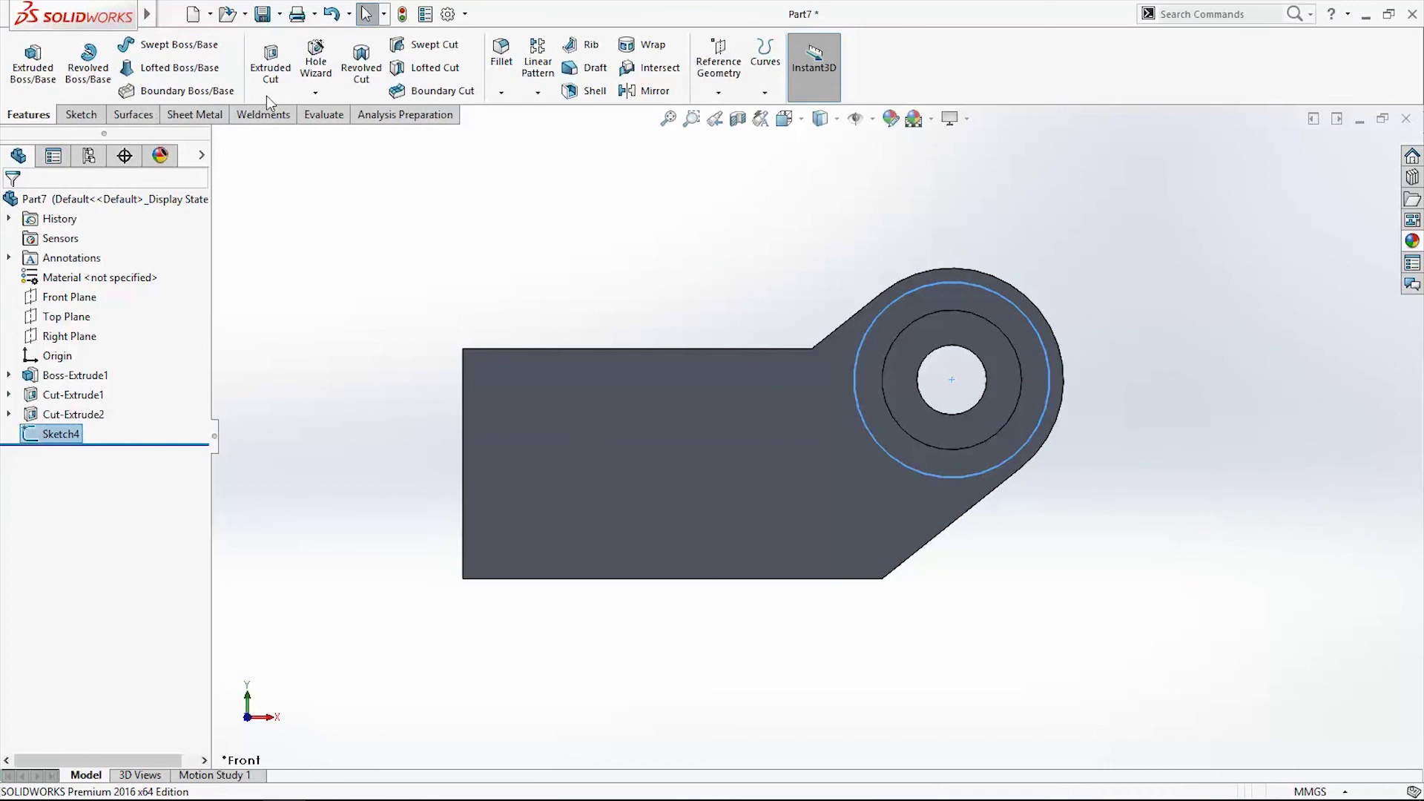
{"action": "left_click", "coordinate": [273, 74]}
{"action": "middle_click_drag", "start_coordinate": [1284, 493], "coordinate": [1177, 491]}
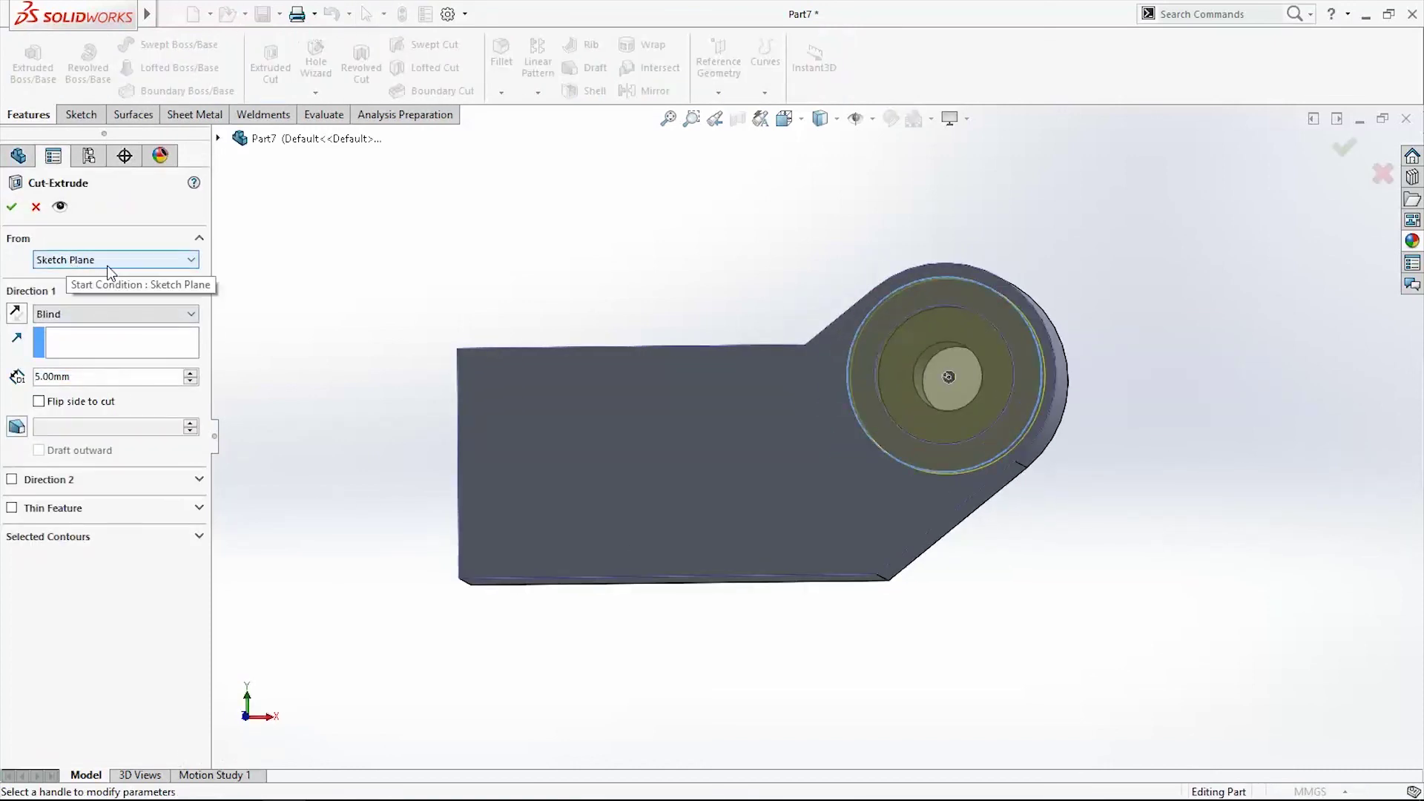
{"action": "left_click", "coordinate": [111, 314]}
{"action": "left_click", "coordinate": [89, 330]}
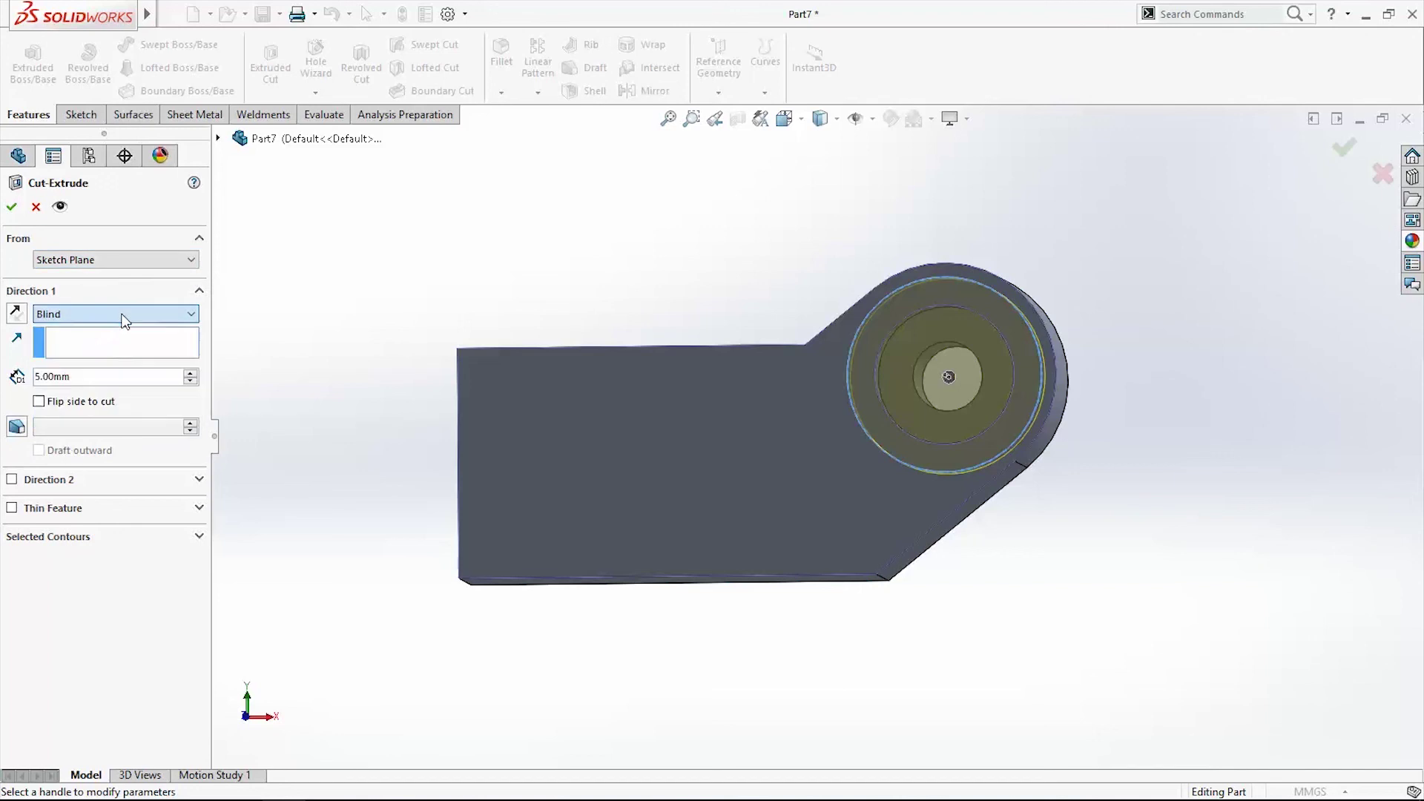
- Make it a 10 mm thin-feature cut, 7 mm deep, and confirm
{"action": "left_click", "coordinate": [11, 508]}
{"action": "scroll", "coordinate": [782, 581], "scroll_direction": "up", "scroll_amount": 2}
{"action": "middle_click_drag", "start_coordinate": [782, 581], "coordinate": [976, 467]}
{"action": "scroll", "coordinate": [950, 434], "scroll_direction": "up", "scroll_amount": 3}
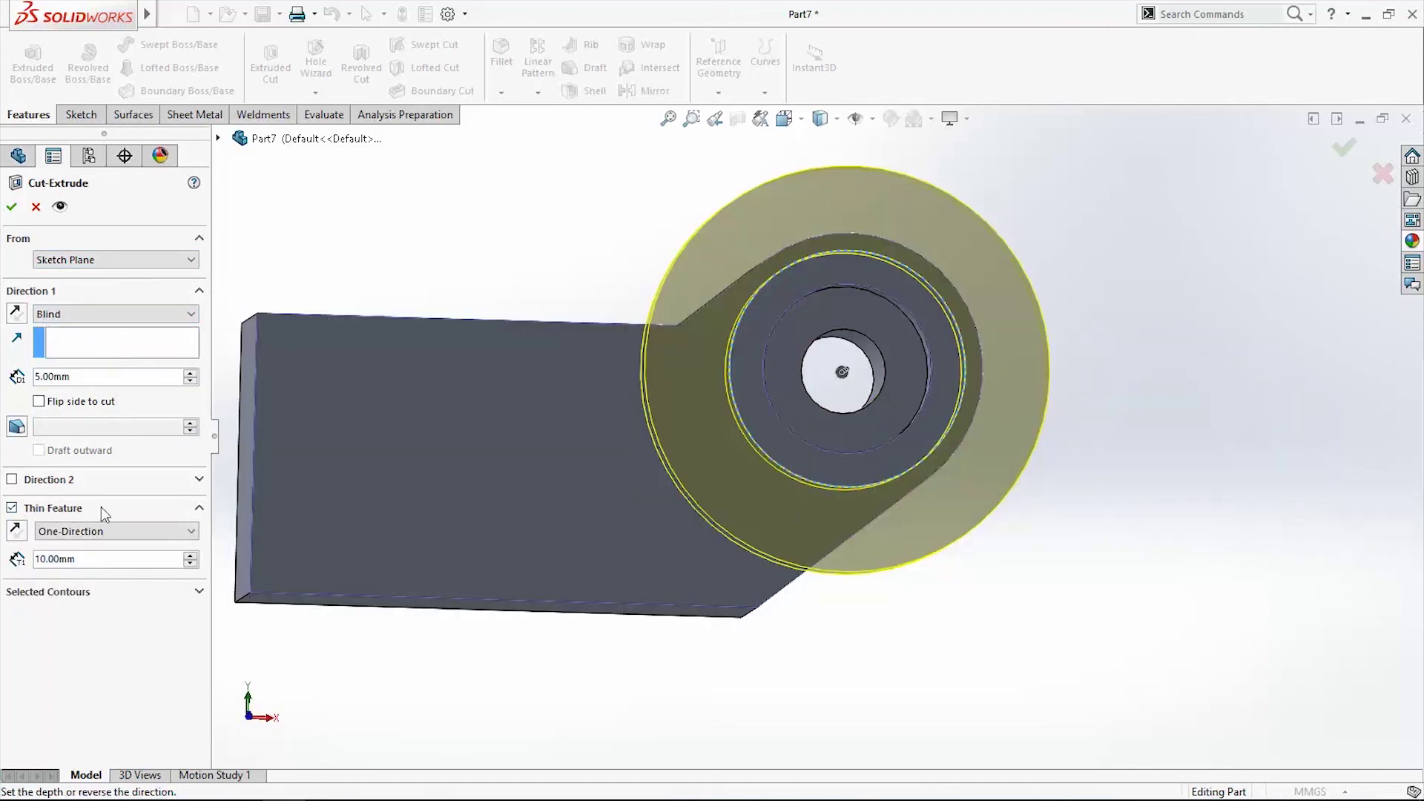
{"action": "type", "text": "7"}
{"action": "key", "text": "Return"}
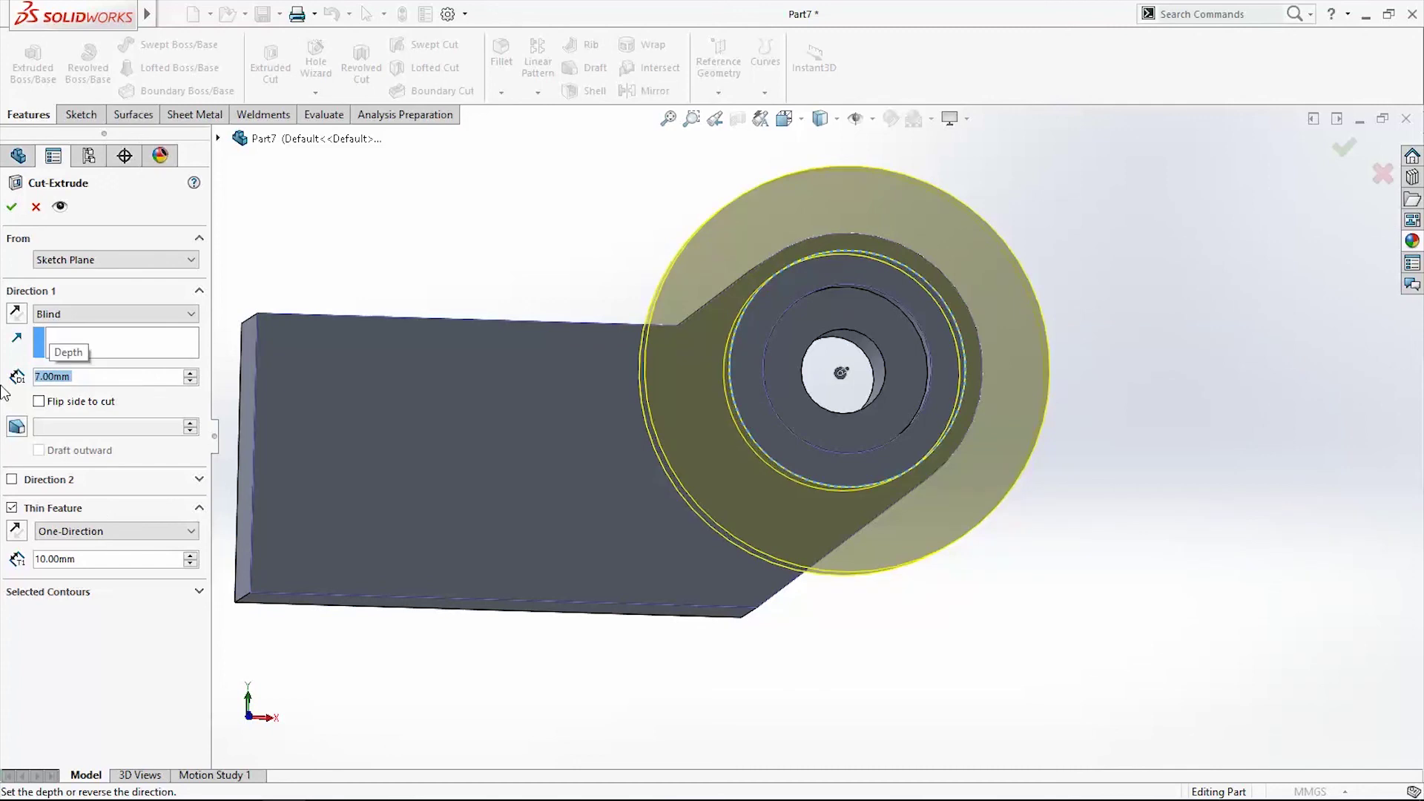
{"action": "middle_click_drag", "start_coordinate": [779, 356], "coordinate": [963, 360]}
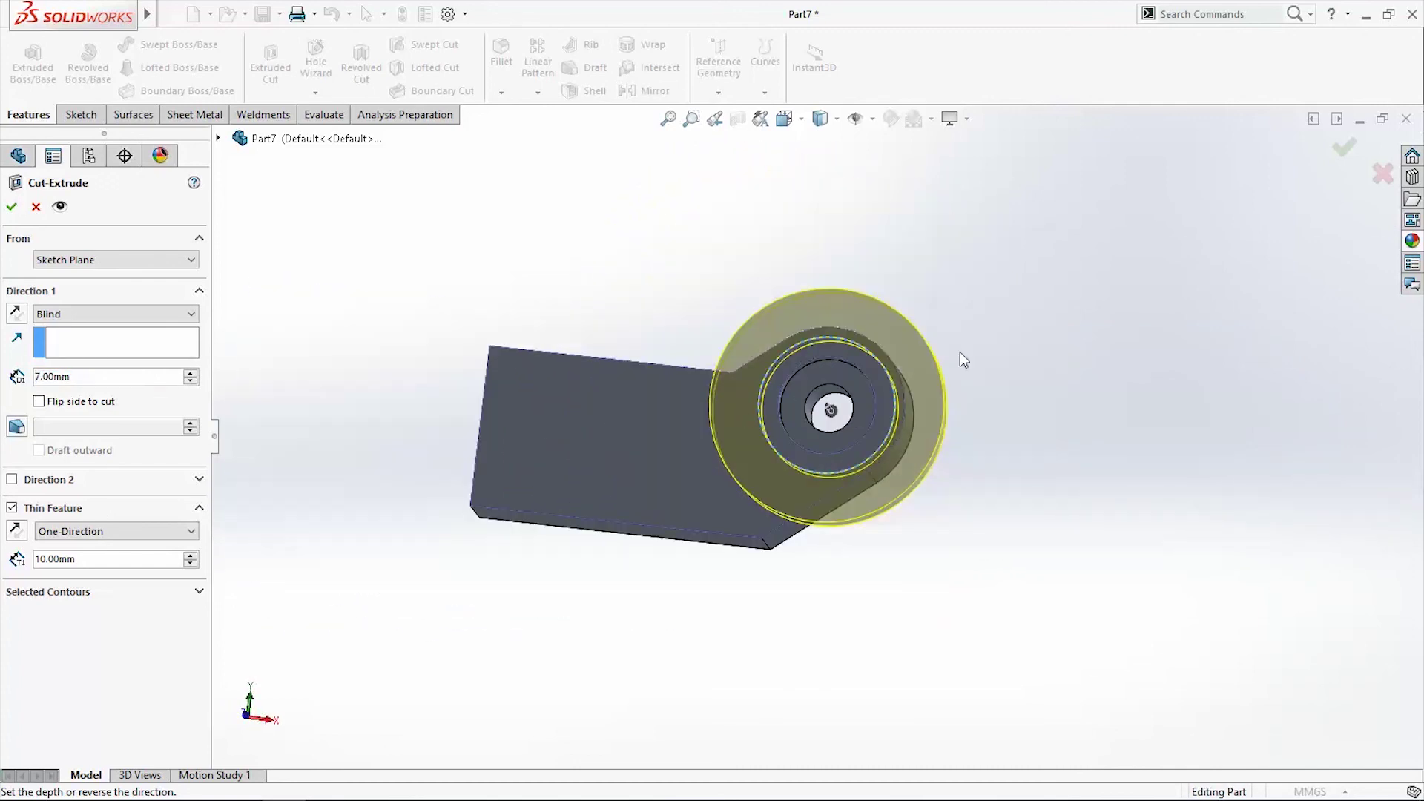
{"action": "left_click", "coordinate": [1345, 148]}
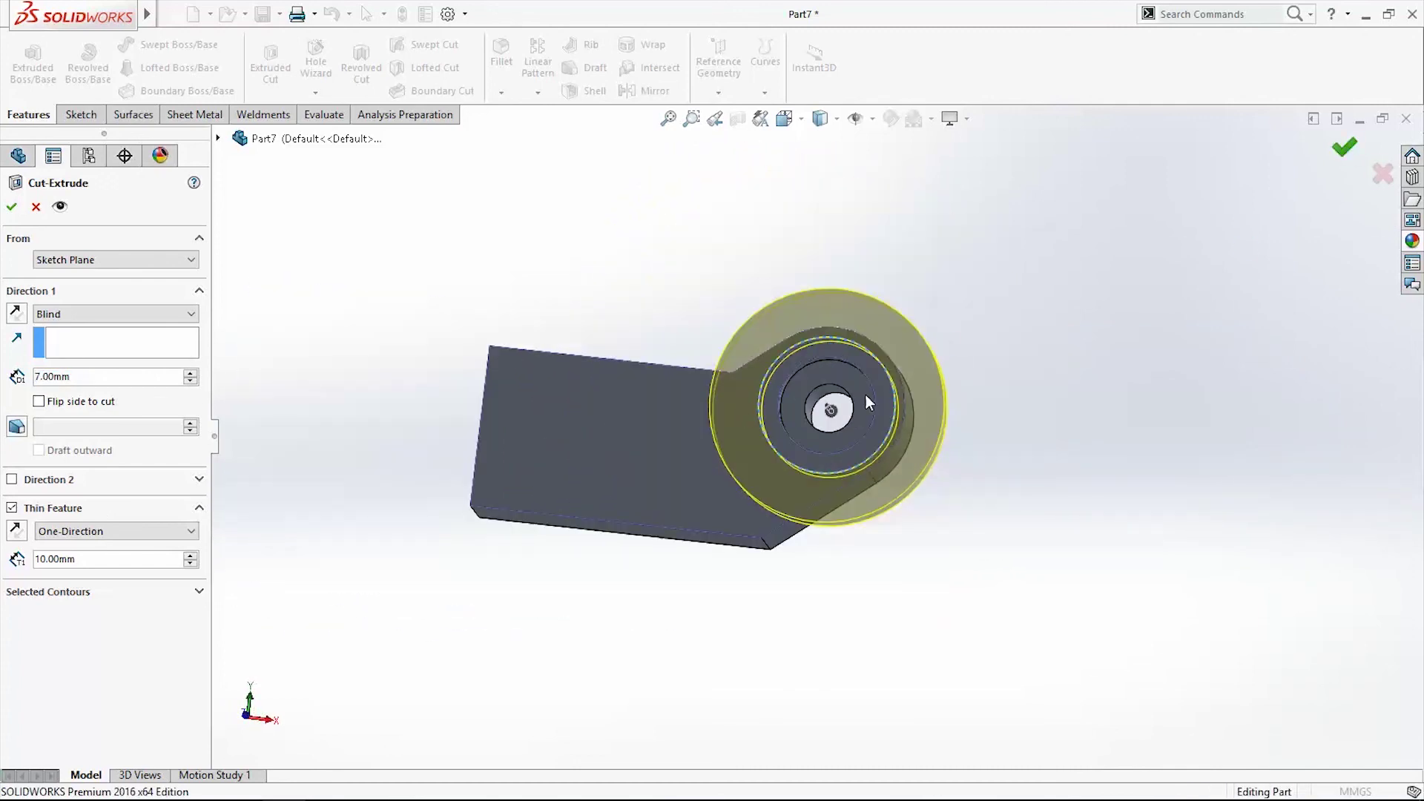
{"action": "scroll", "coordinate": [865, 394], "scroll_direction": "down", "scroll_amount": 3}
{"action": "middle_click_drag", "start_coordinate": [1033, 429], "coordinate": [1024, 479]}
{"action": "scroll", "coordinate": [1024, 480], "scroll_direction": "up", "scroll_amount": 3}
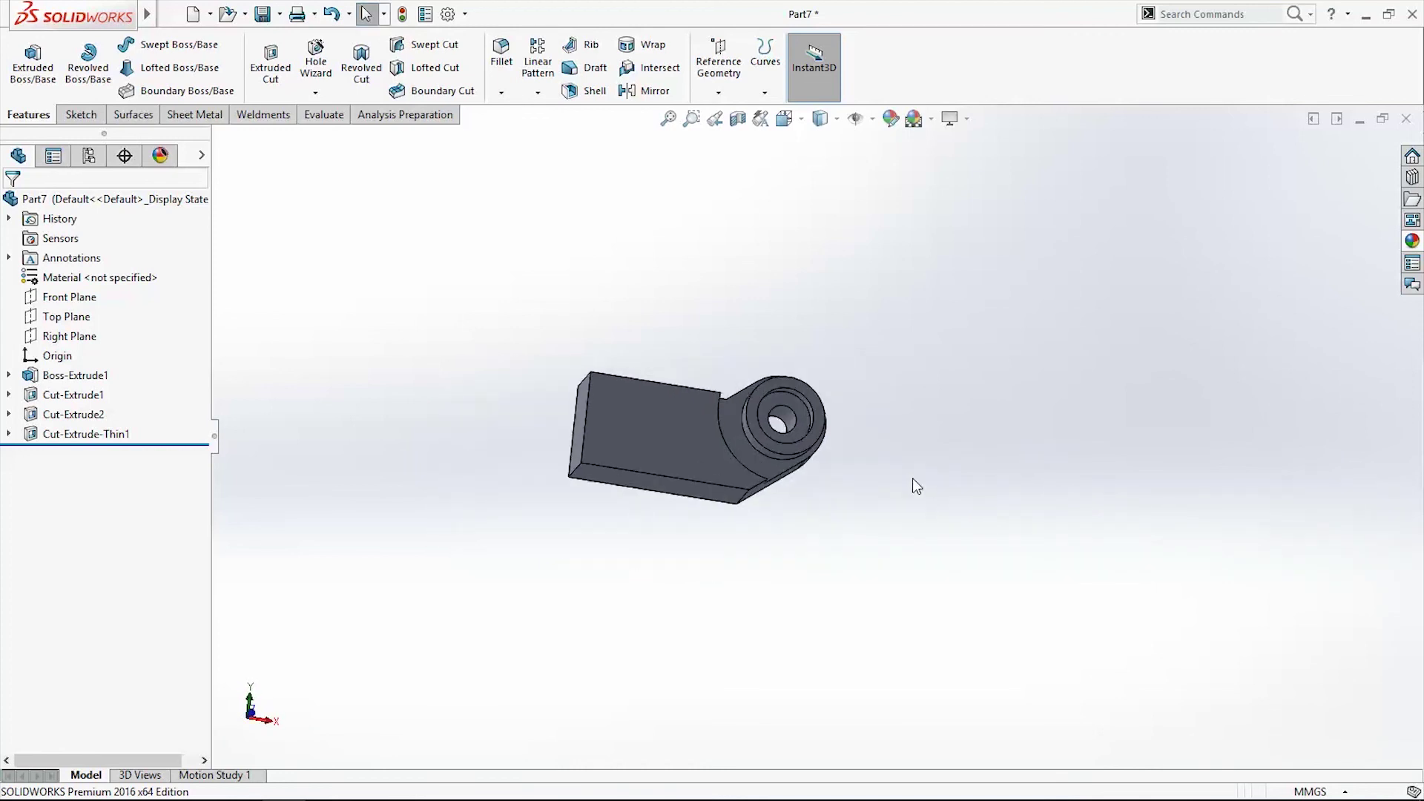
{"action": "key", "text": "space"}
{"action": "left_click", "coordinate": [912, 478]}
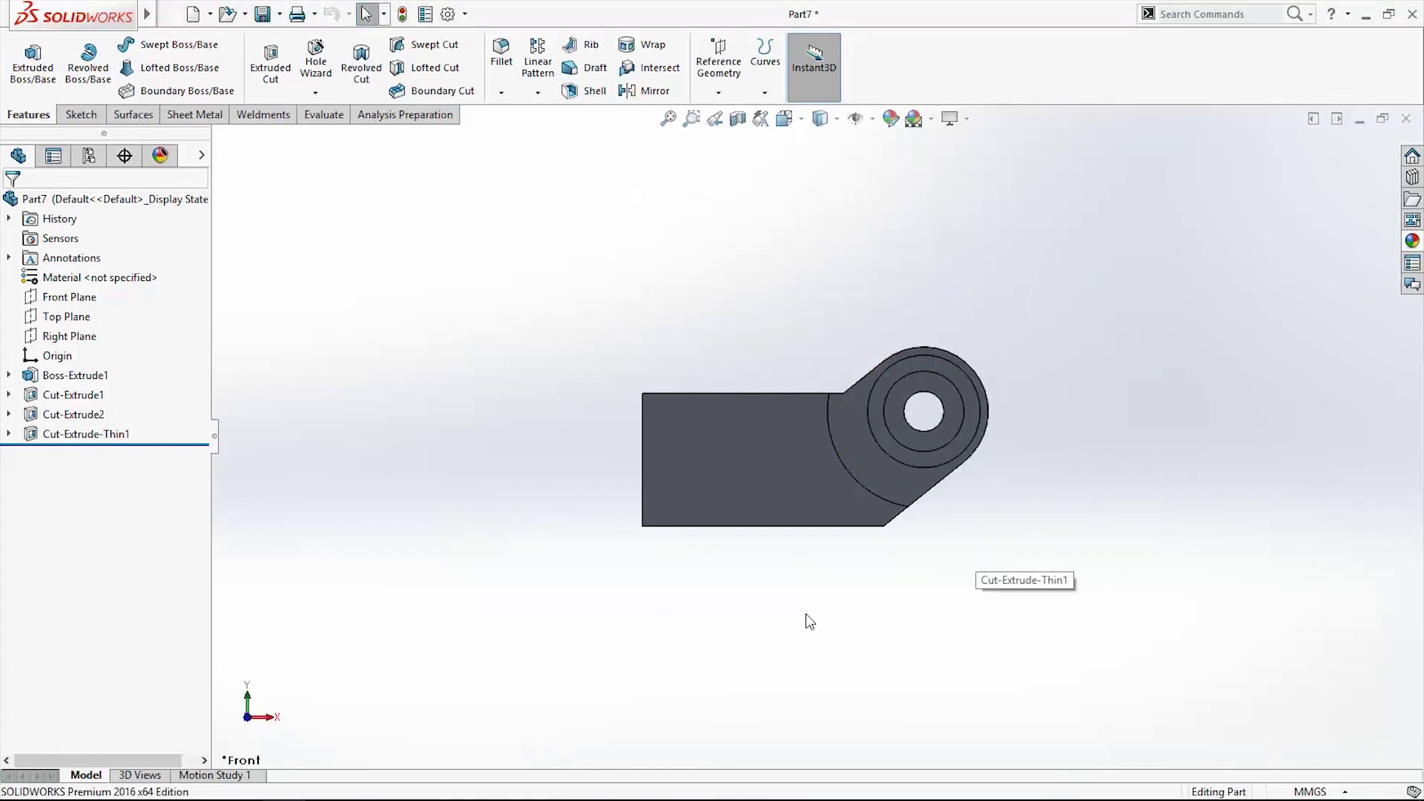